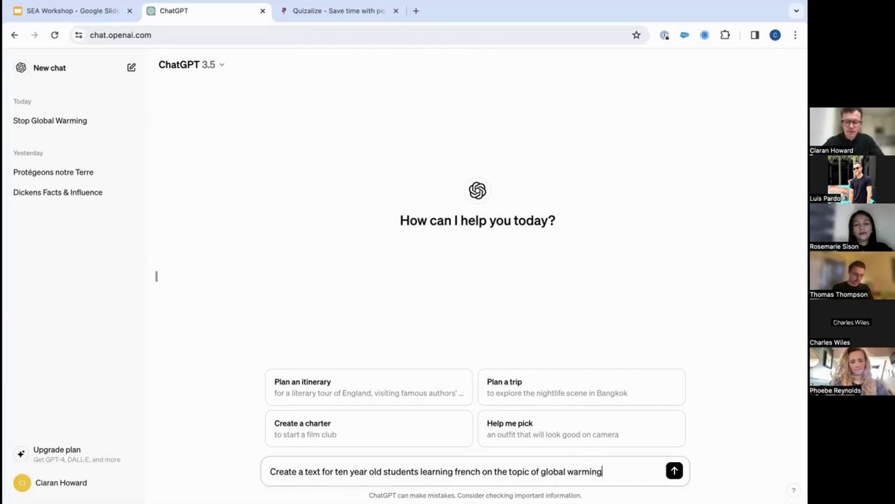
Submit the drafted French text prompt and follow up with "Extract the difficult words and give the translation in English".
key(Return)
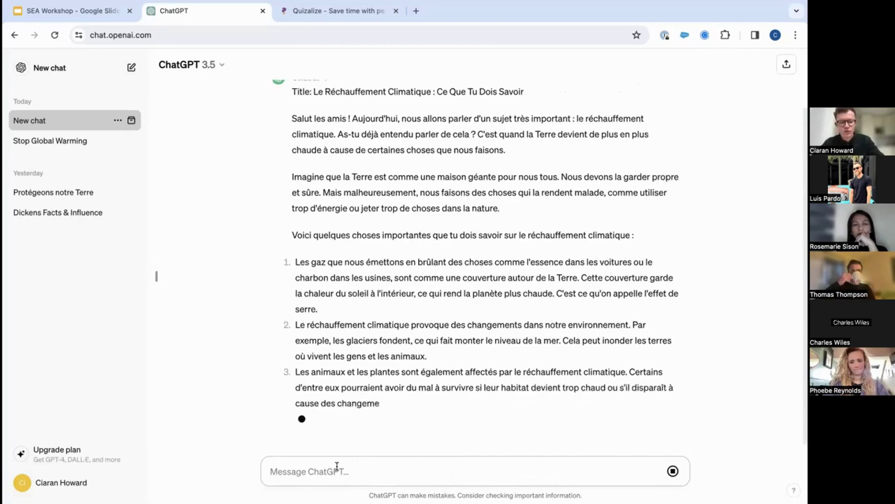
click(337, 470)
text(Extract )
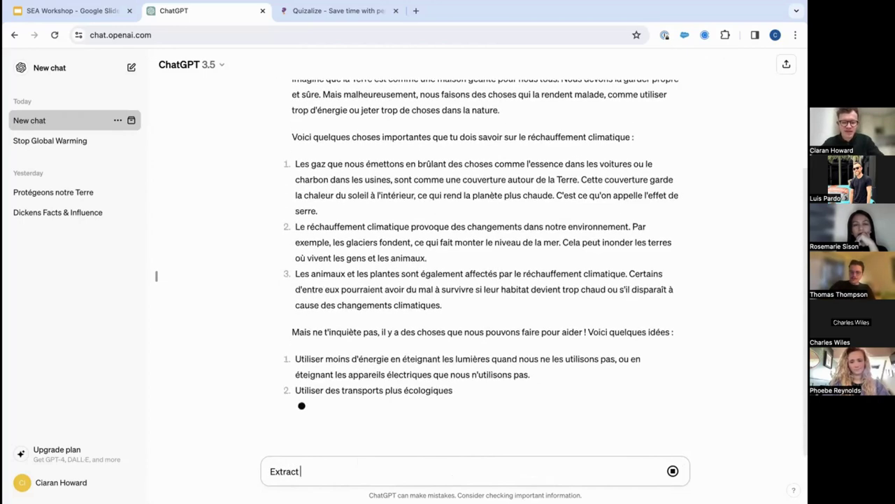
text(the d)
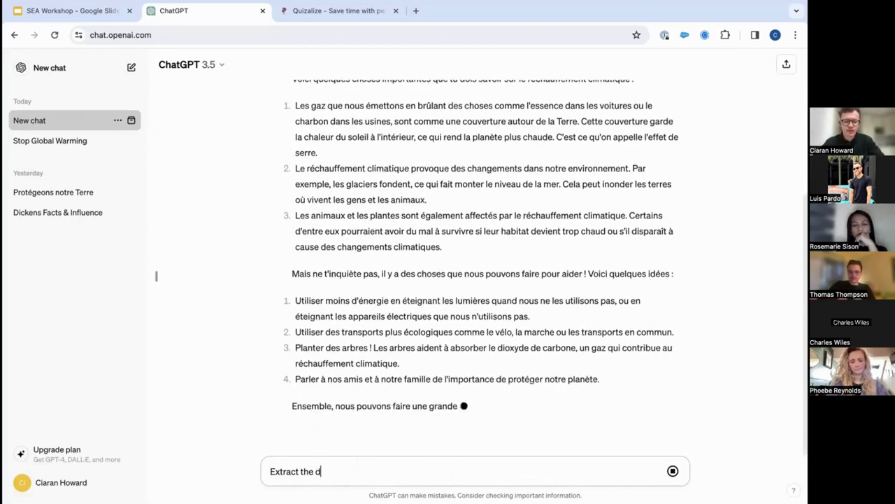
text(ifficult wor)
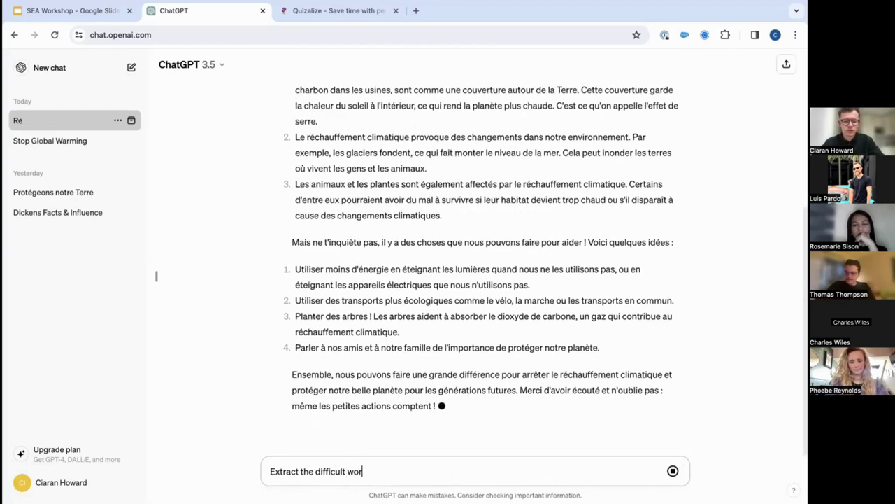
text(ds)
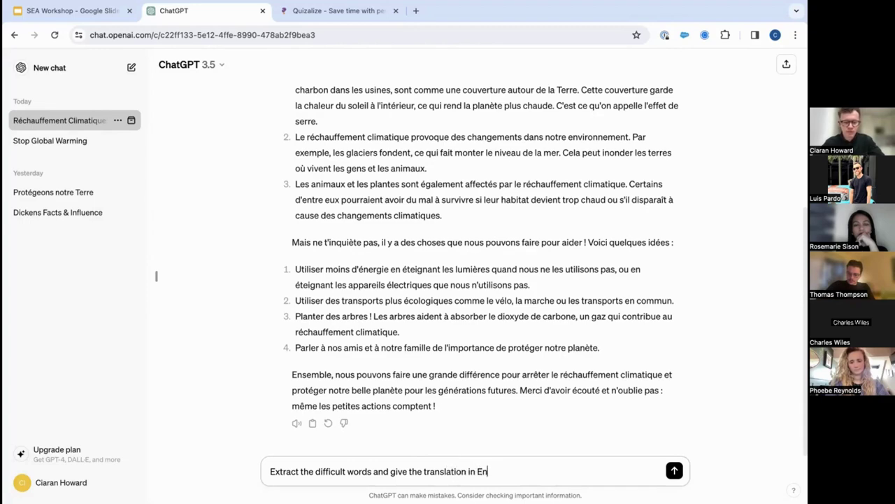
text(h)
key(Return)
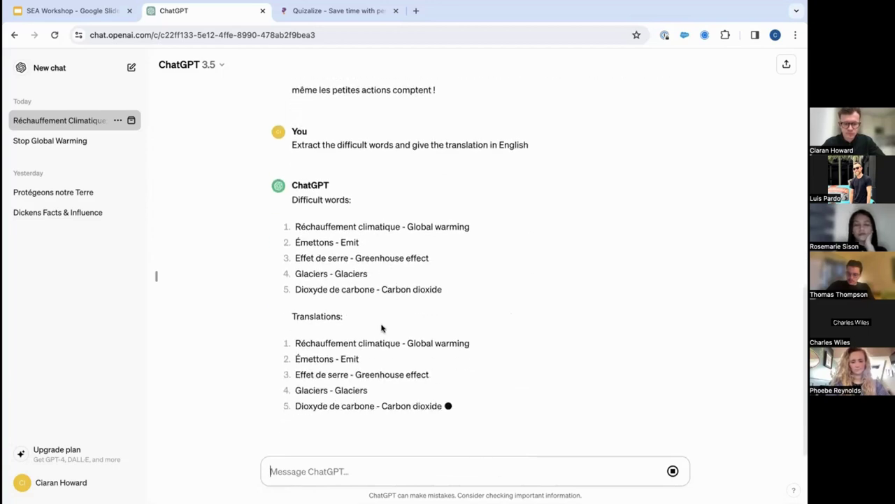
click(317, 463)
text(Cre)
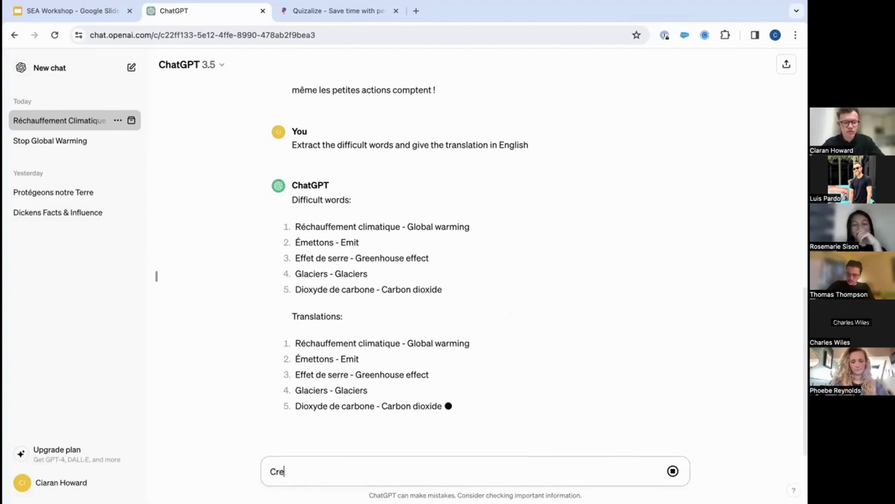
text(ate some example phrases)
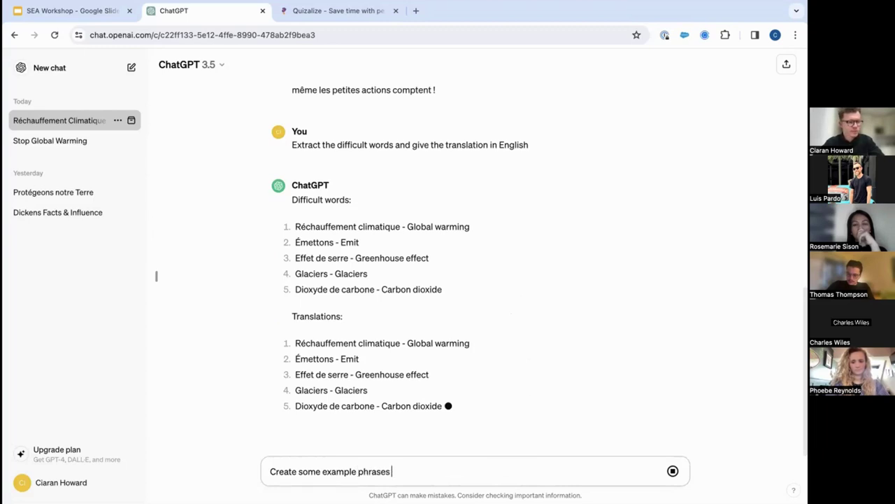
text( in french)
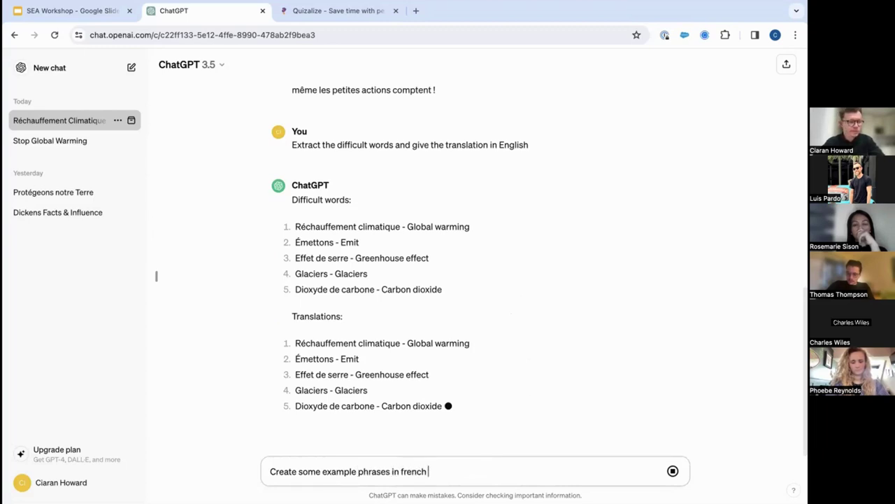
text( using each of these wor)
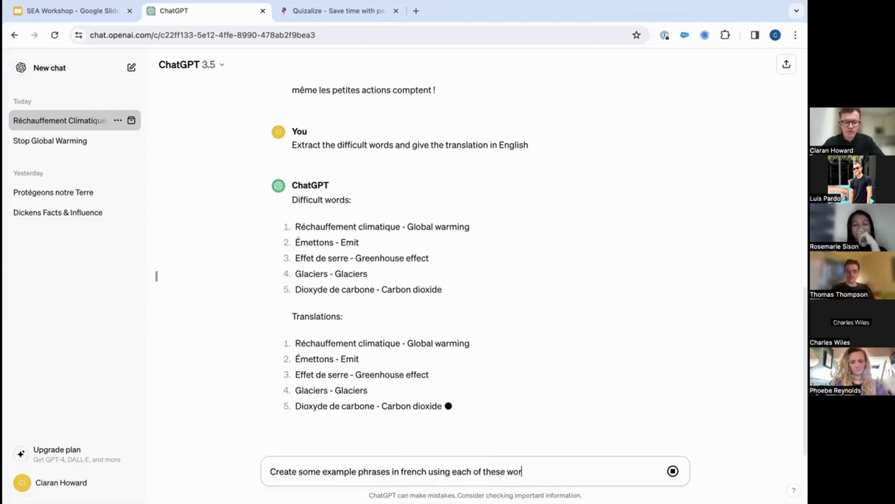
text(ds)
key(shift+Return)
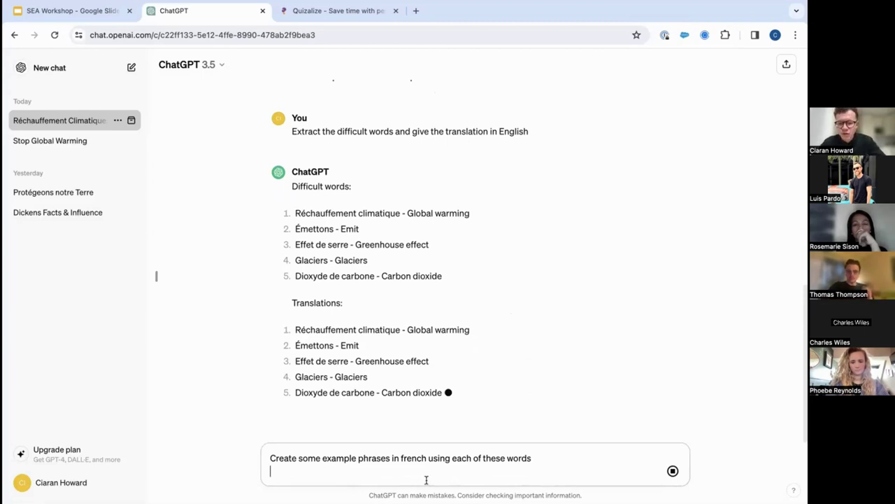
key(shift+Return)
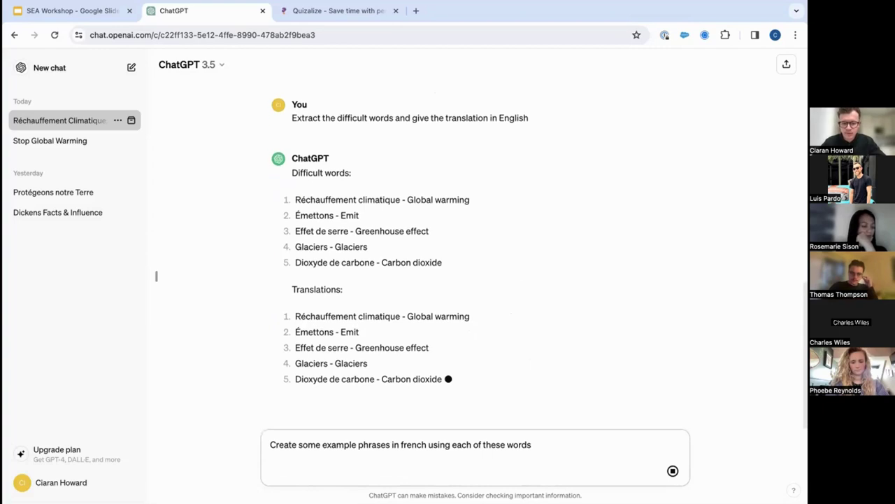
key(BackSpace)
key(shift+Return)
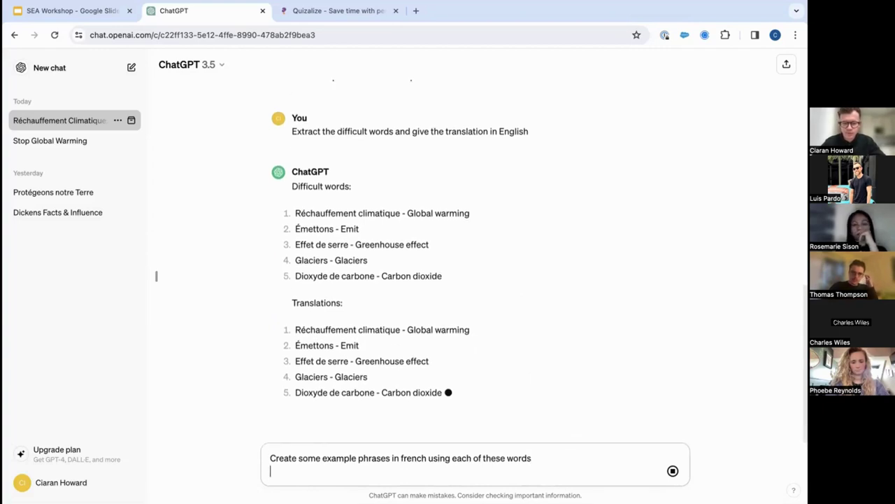
key(BackSpace)
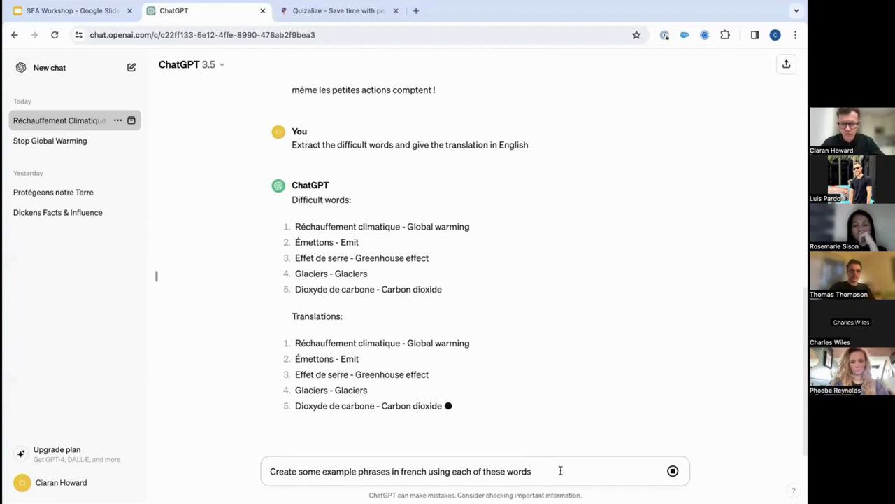
key(shift+Return)
key(BackSpace)
key(BackSpace)
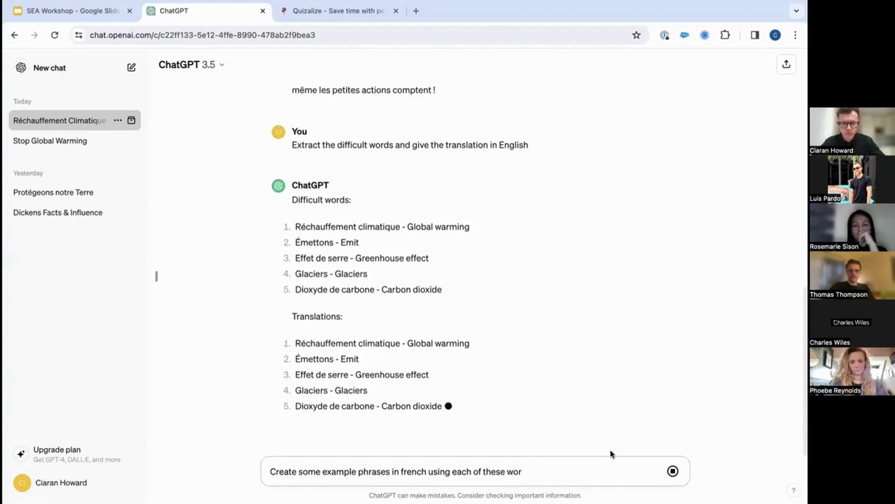
drag(523, 471, 272, 461)
key(BackSpace)
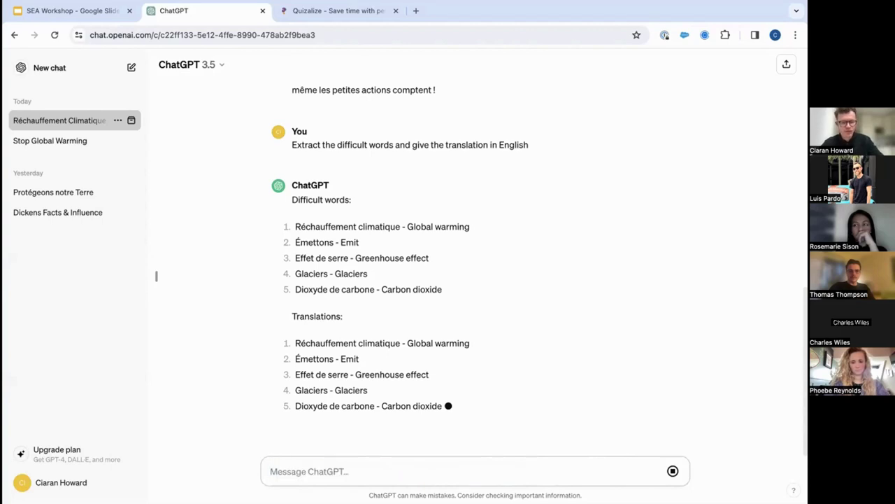
Send the prompt "Create examples in French using each of these difficult words".
text(Create)
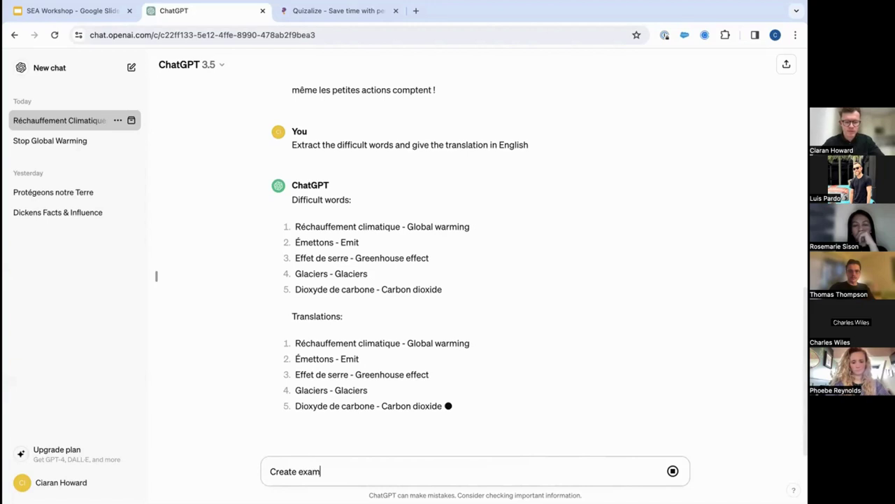
text(examples in French)
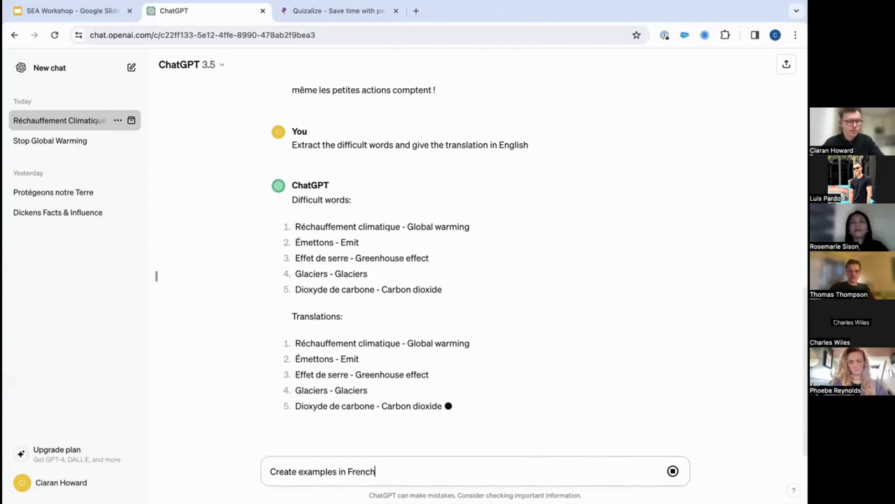
text( using)
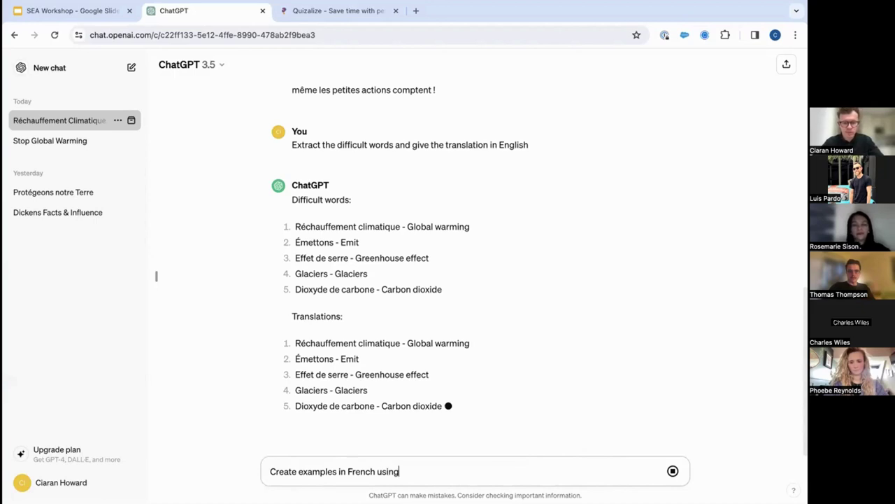
text( each of these)
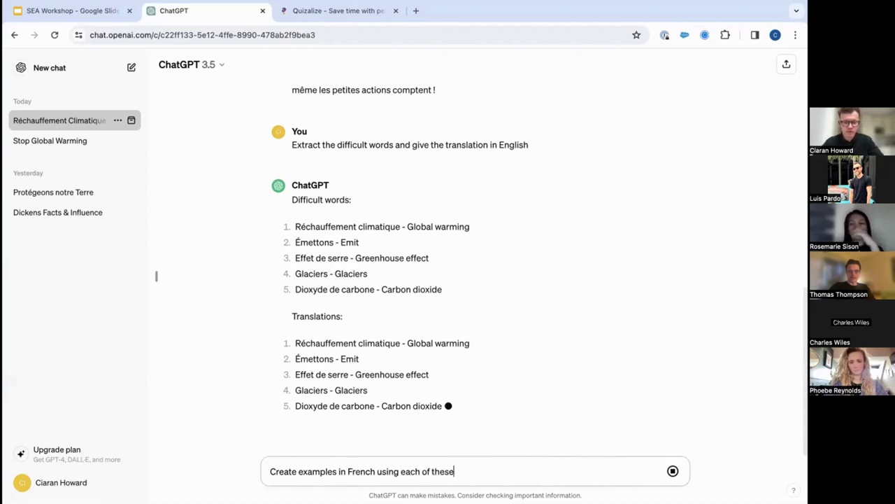
text( diffi)
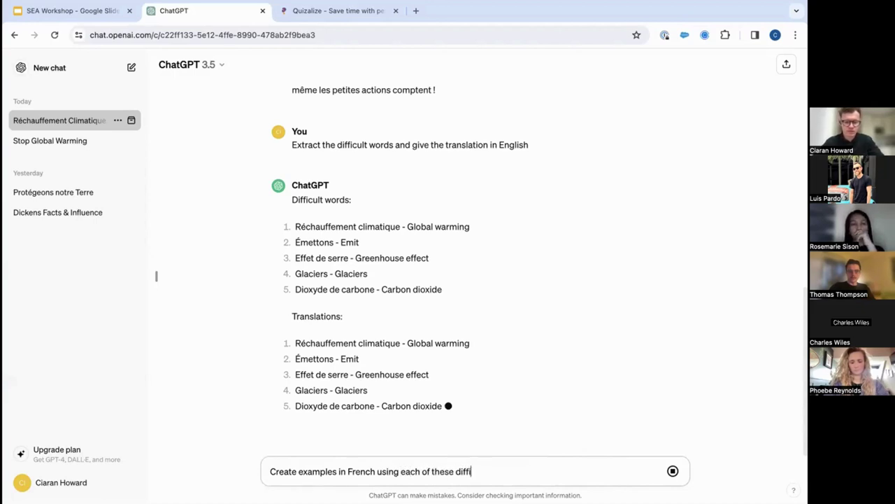
text(cult wor)
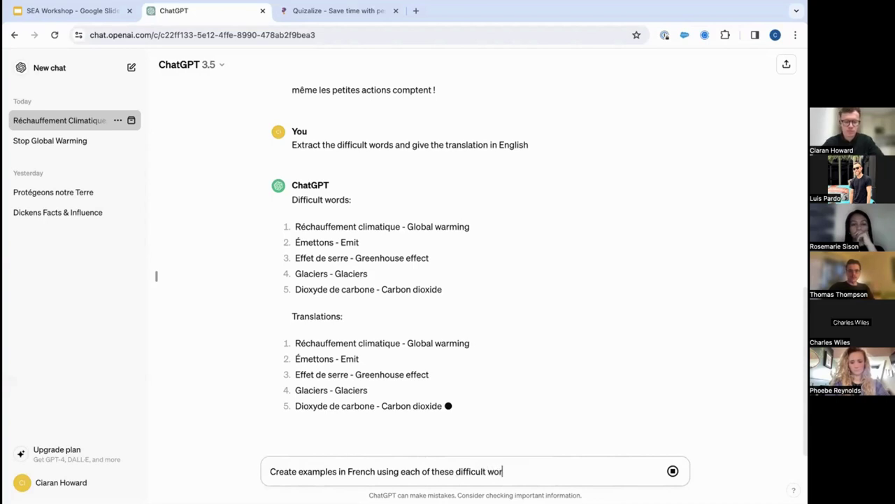
text(ds)
key(shift+Return)
key(BackSpace)
key(shift+Return)
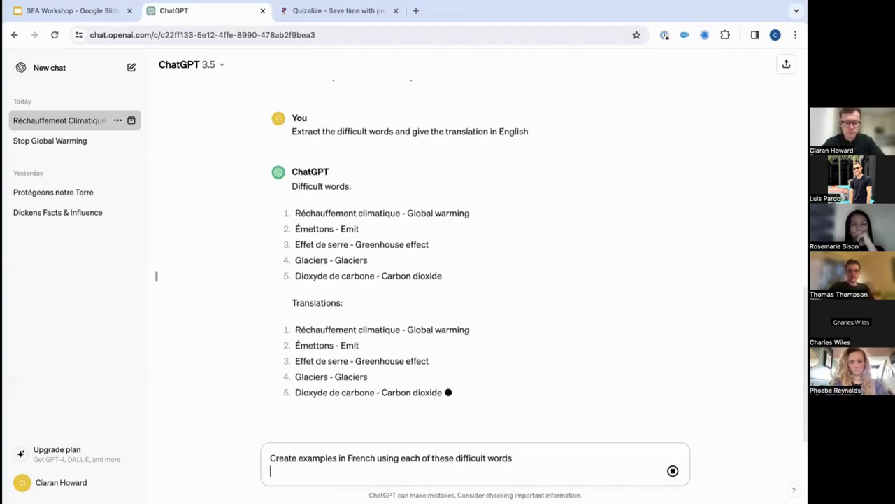
key(BackSpace)
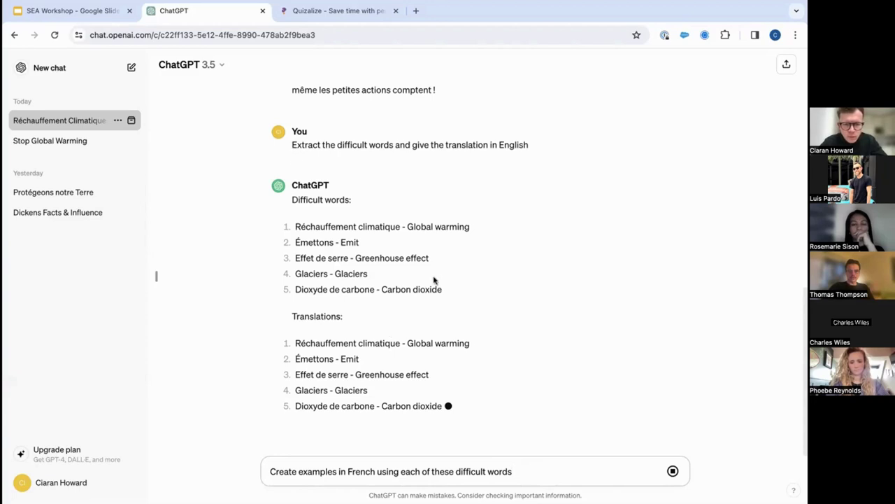
click(675, 470)
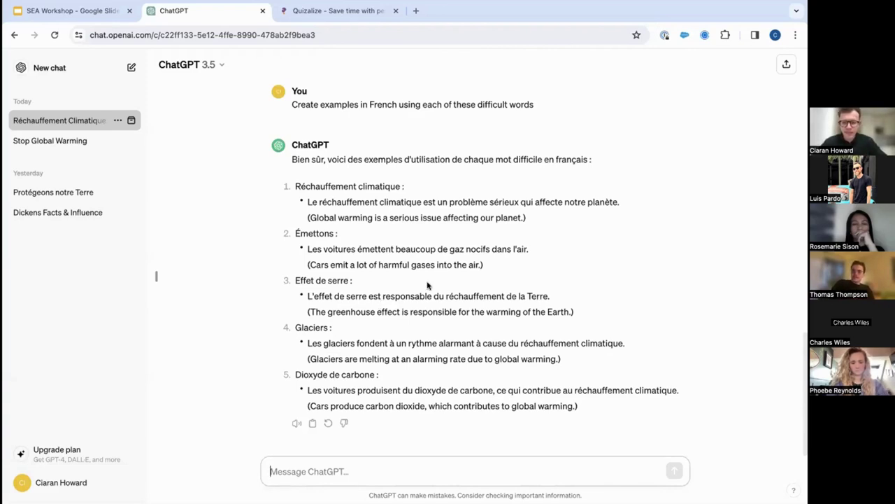
Send the prompt "Create a lesson plan in English for these phrases with the aim of students to create their own story in French" and review the plan.
text(C)
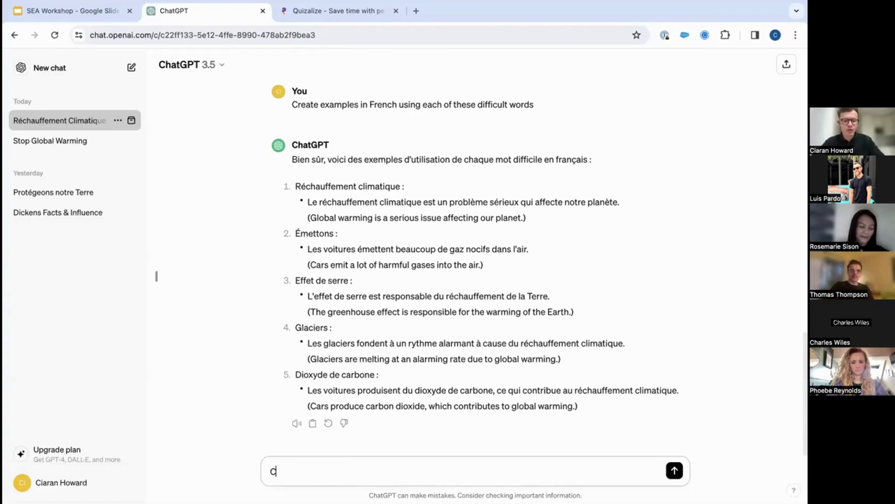
text(reate a lesson plan in English for these)
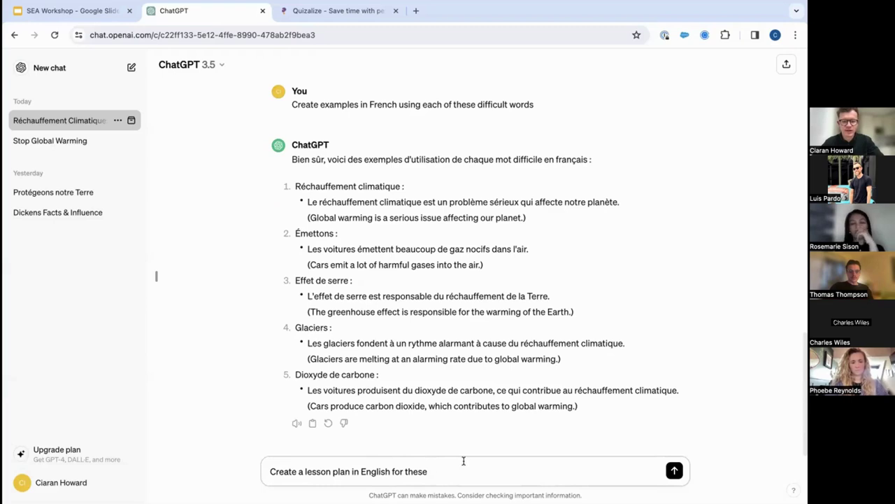
text(phra)
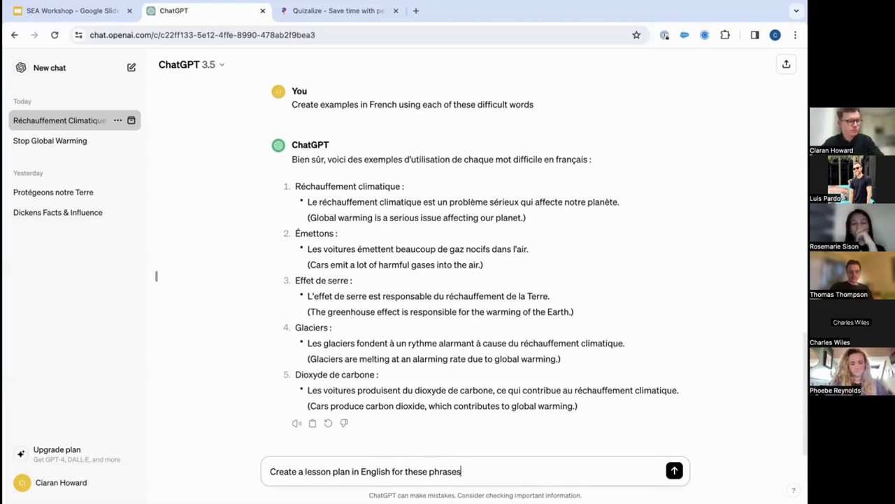
text(ses )
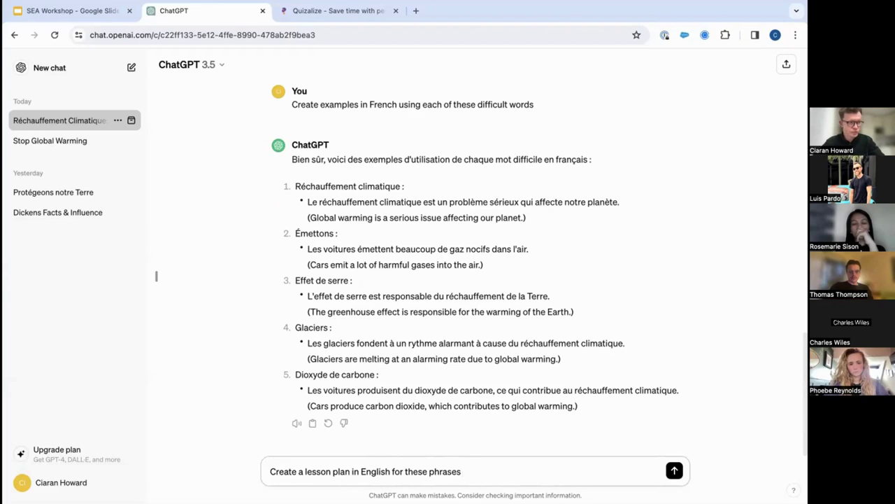
text(with the aim)
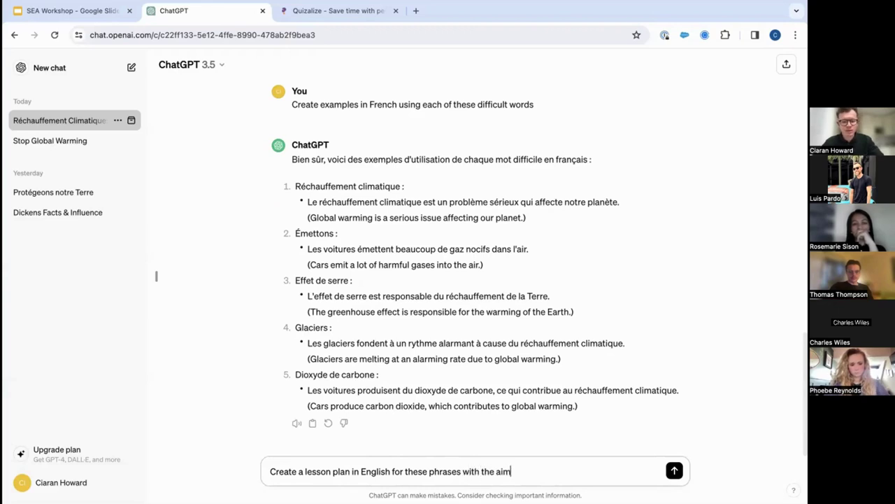
text( of students to c)
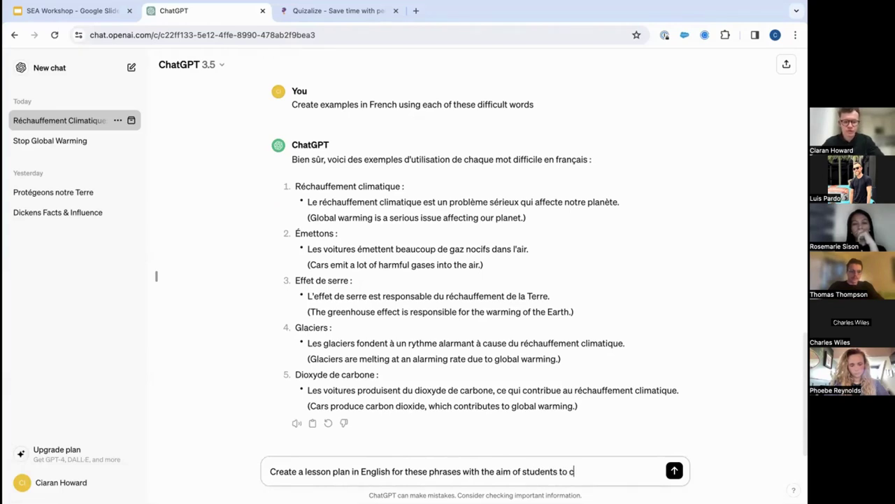
text(reate their own)
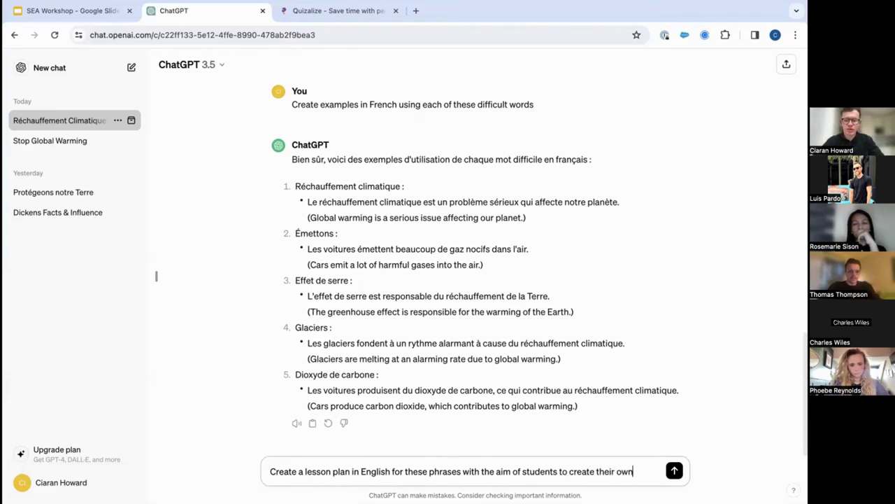
text( story in Fr)
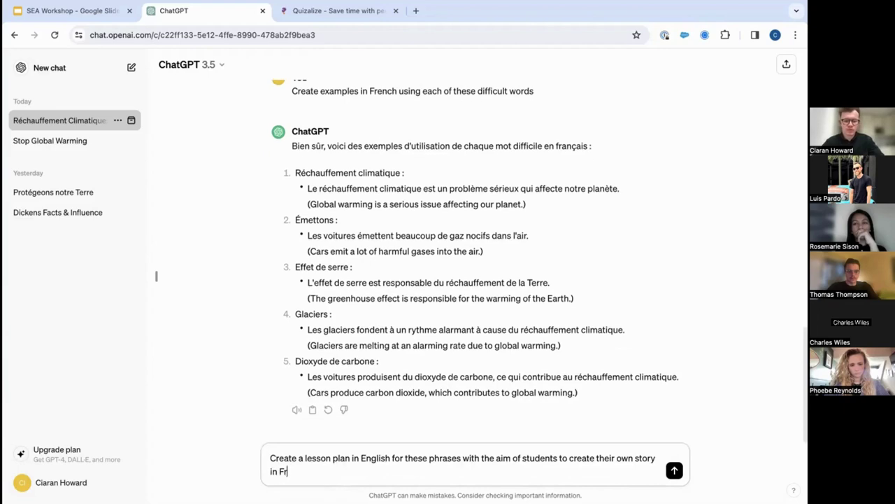
text(ench)
key(Return)
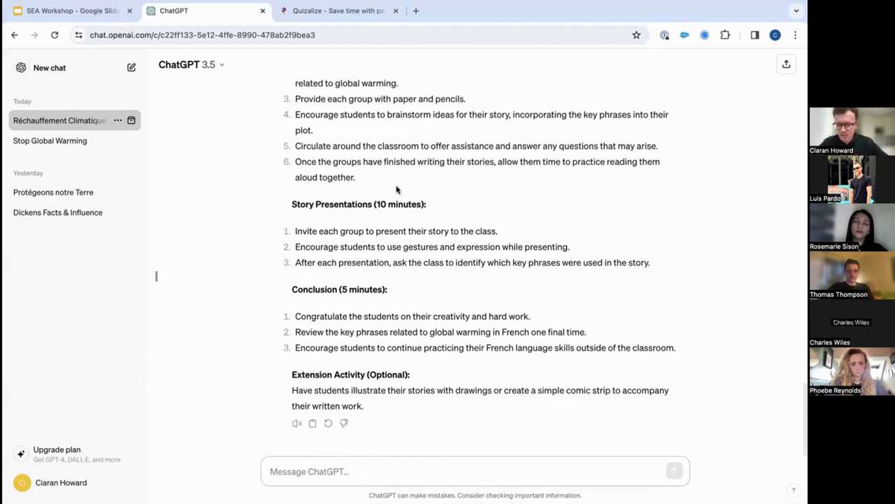
scroll(396, 189, up, 6)
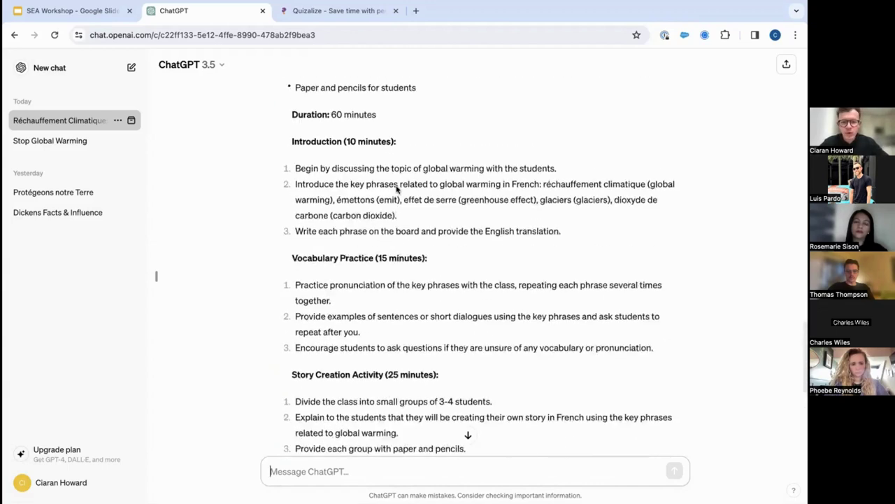
Return through the conversation to the extracted difficult words and their English translations.
scroll(396, 189, up, 8)
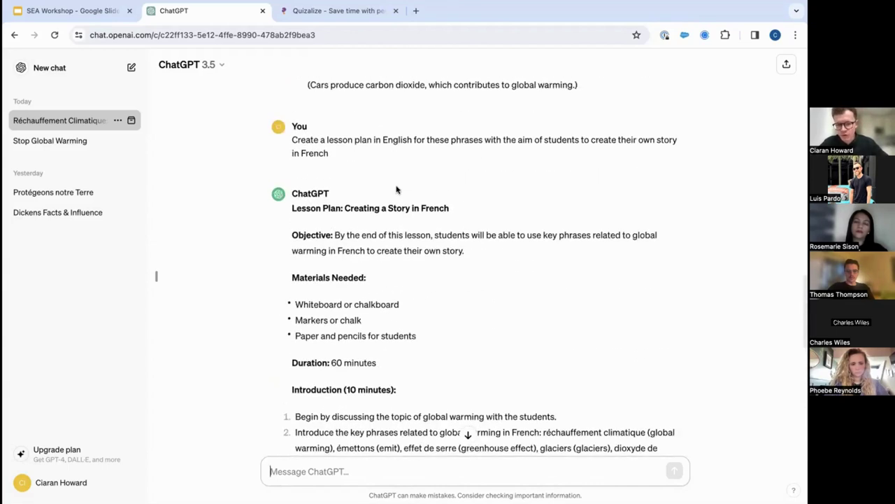
scroll(396, 189, up, 8)
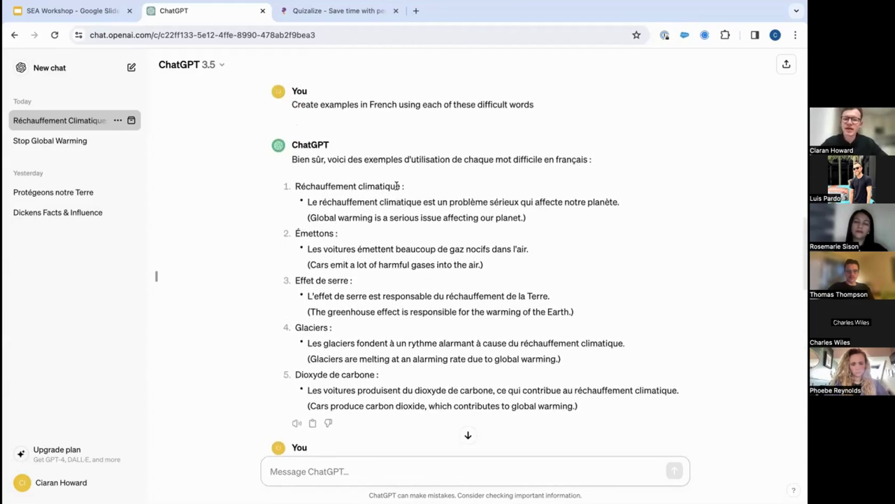
scroll(396, 189, up, 5)
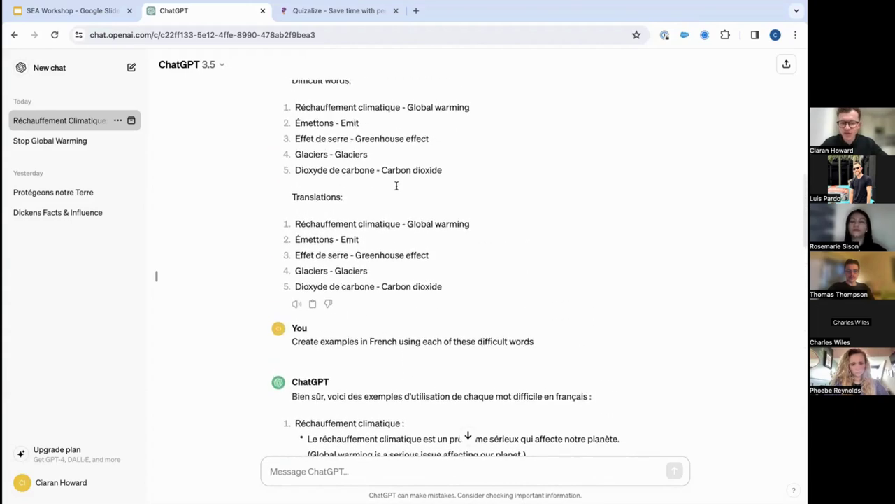
scroll(396, 186, up, 2)
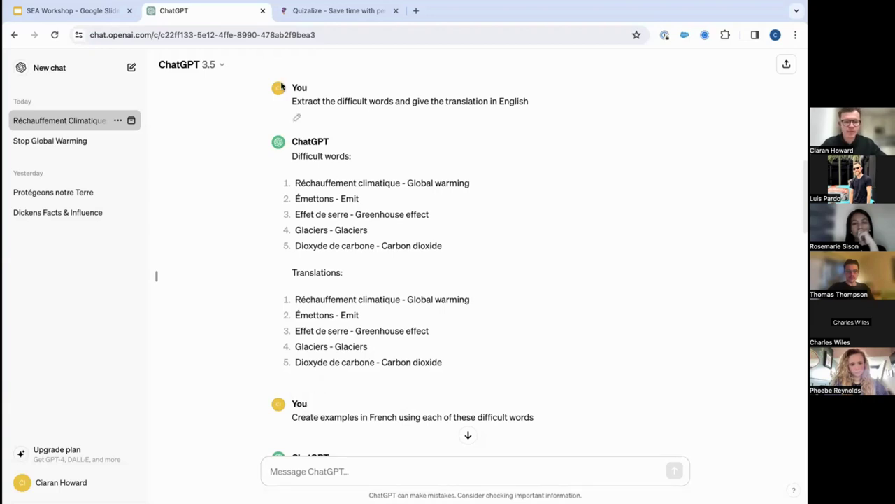
Switch to Quizalize and start an AI-assisted World languages vocabulary quiz based on a pasted vocabulary list.
click(295, 15)
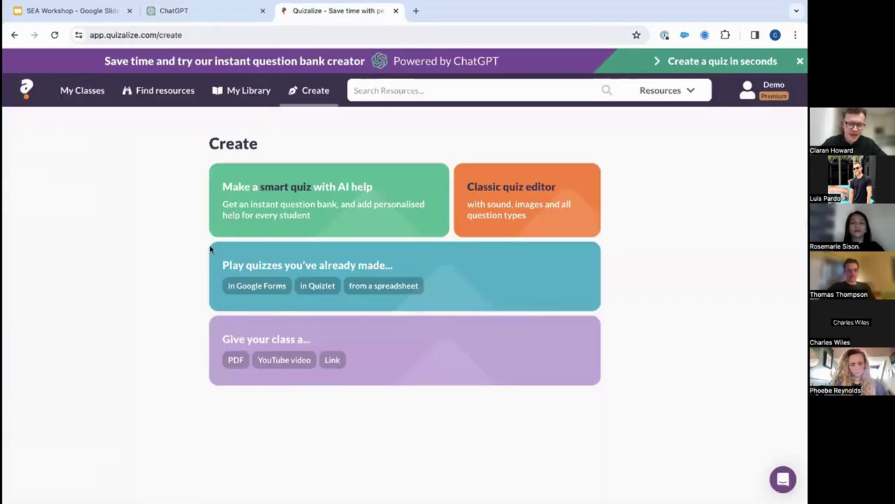
click(310, 202)
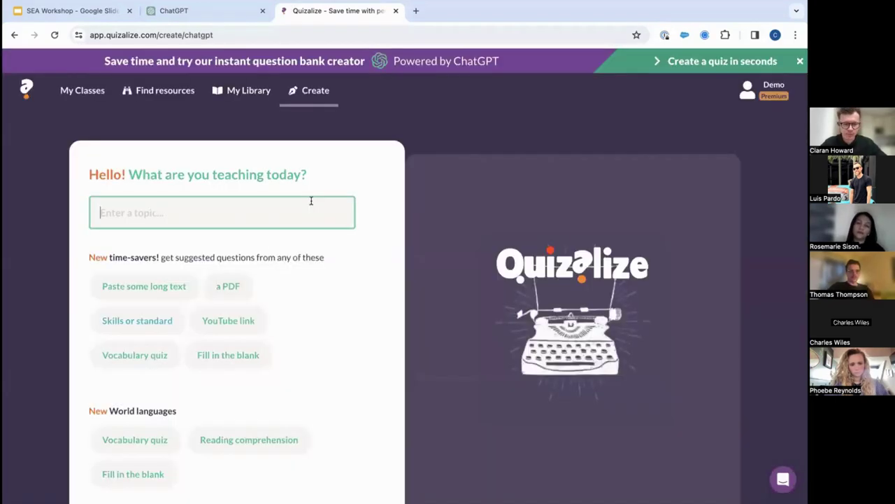
scroll(297, 311, down, 1)
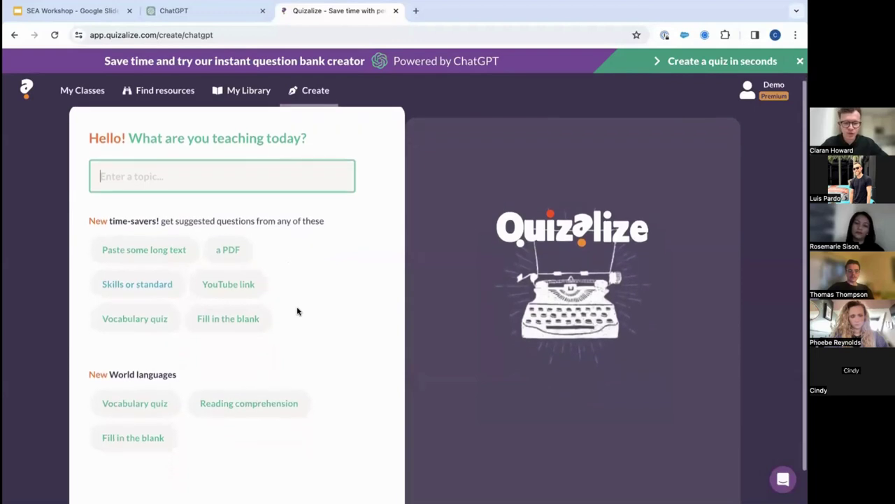
scroll(298, 311, down, 1)
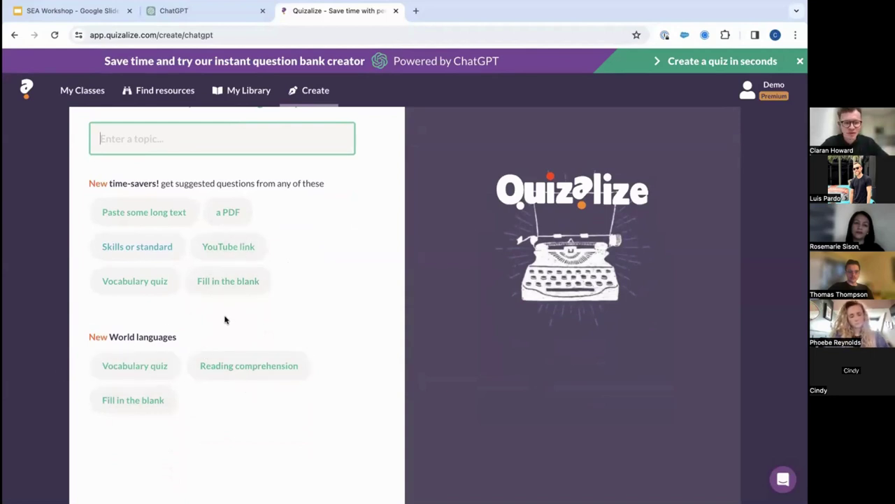
click(141, 366)
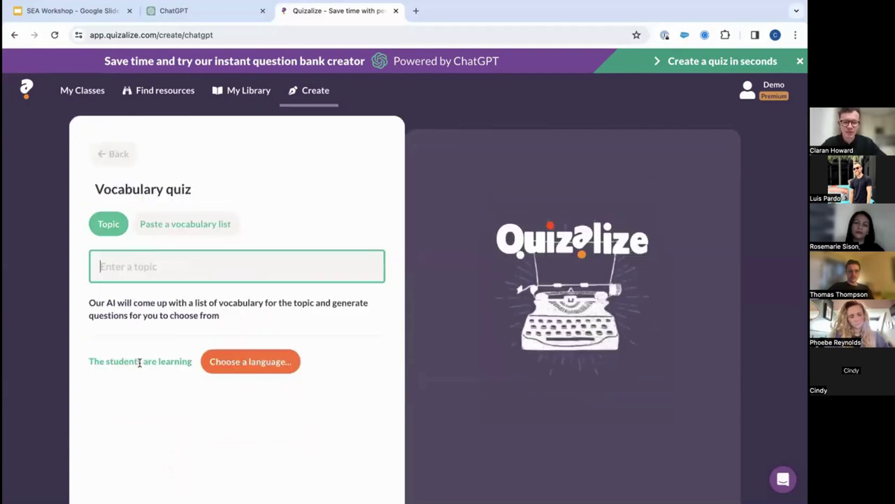
click(176, 224)
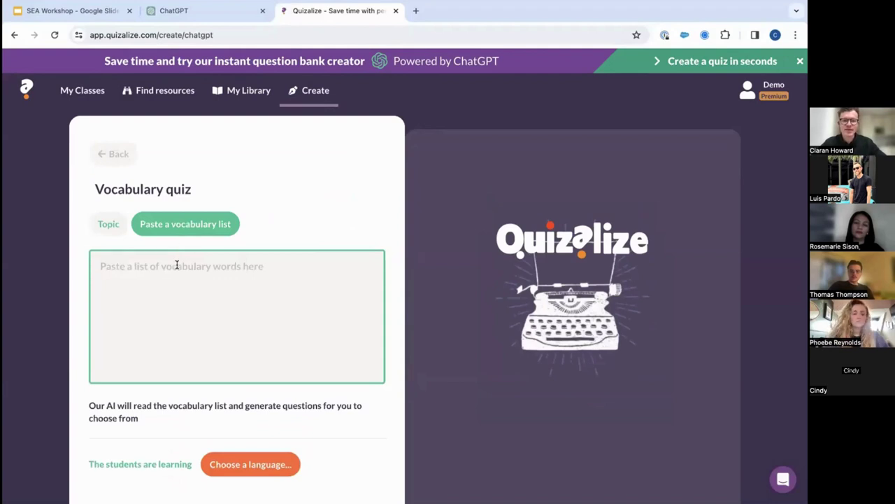
Paste the French-English difficult words list into the vocabulary quiz and remove its "Difficult words:" heading.
text(Difficult words:  1. Réchauffement climatique - Global warming 2. Émettons - Emit 3. Effet de serre - Greenhouse effect 4. Glaciers - Glaciers 5. Dioxyde de carbone - Carbon dioxide  Translations:  1. Réchauffement climatique - Global warming 2. Émettons - Emit 3. Effet de serre - Greenhouse effect 4. Glaciers - Glaciers 5. Dioxyde de carbone - Carbon dioxide)
scroll(159, 291, up, 5)
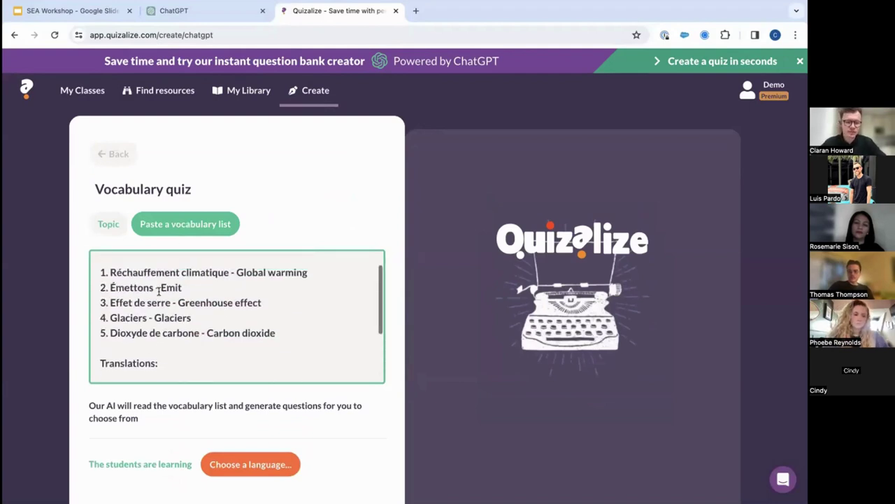
drag(175, 266, 91, 268)
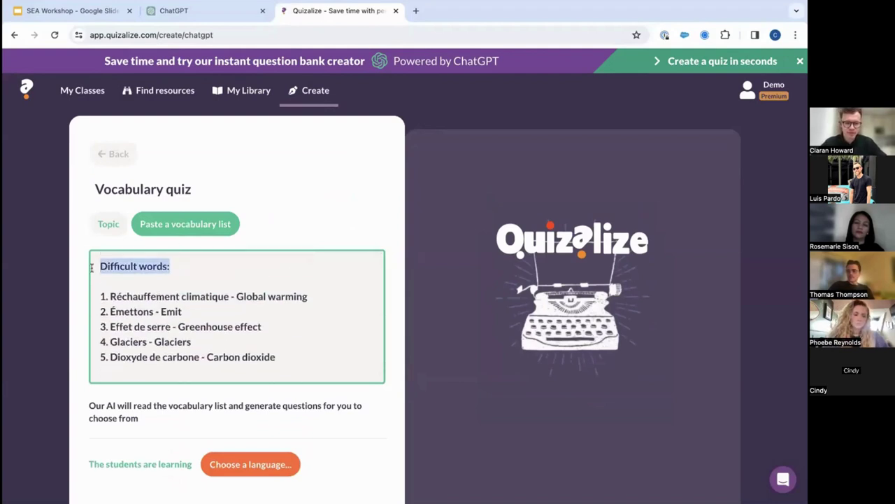
key(BackSpace)
scroll(150, 340, down, 3)
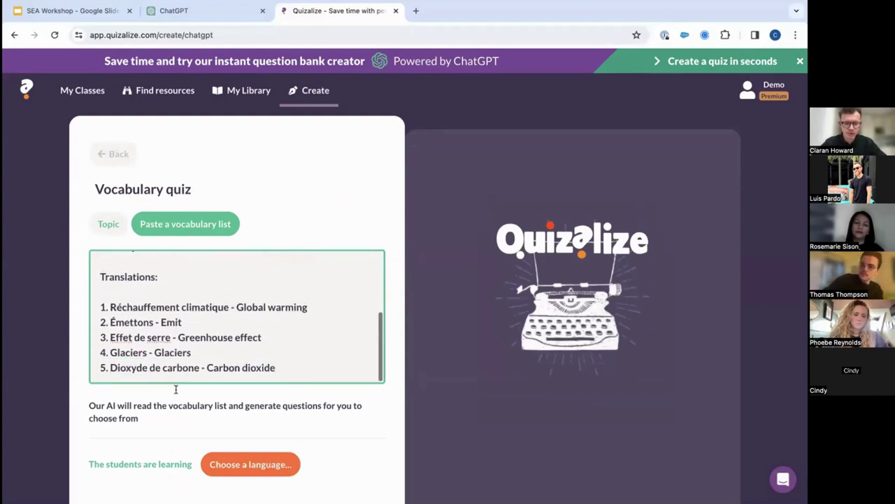
Set the learning language to French, switch the translation direction to English to French, and generate the questions.
click(231, 463)
scroll(233, 445, down, 3)
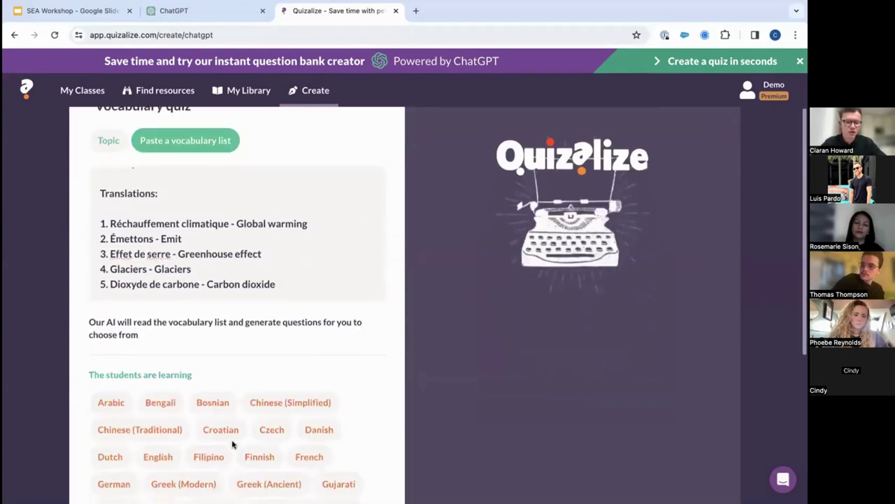
scroll(146, 368, down, 2)
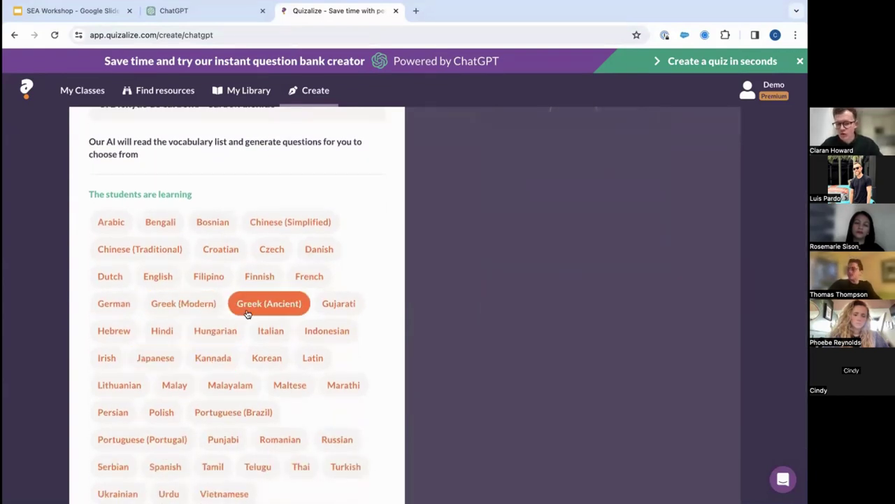
scroll(189, 399, down, 1)
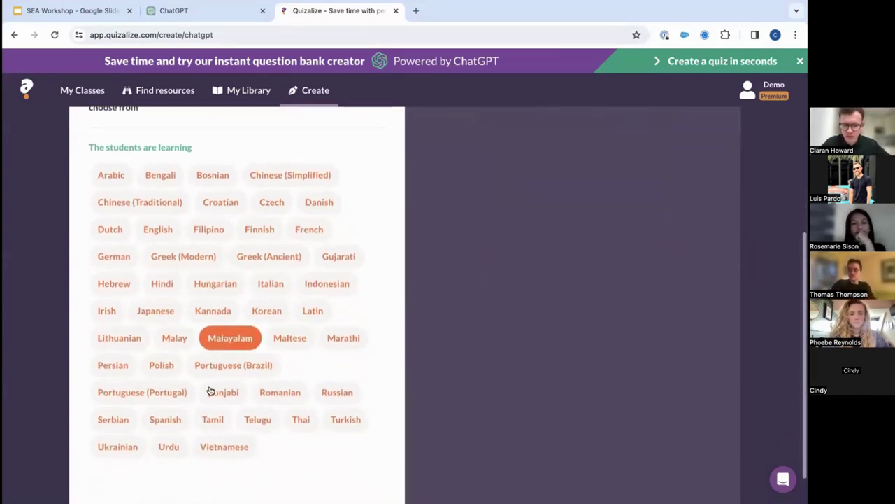
click(309, 230)
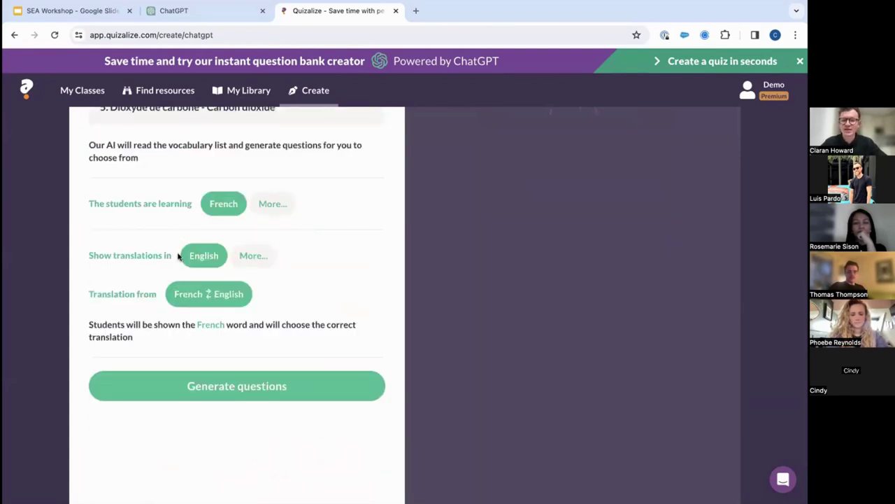
click(203, 295)
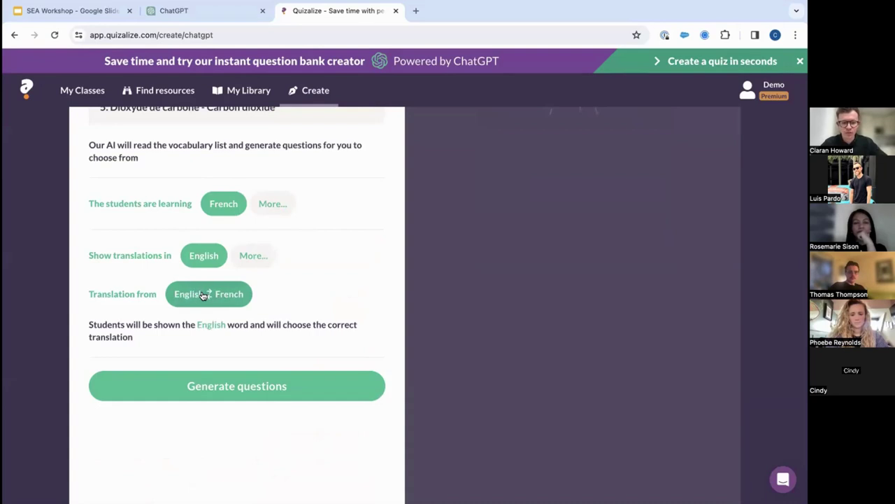
click(221, 385)
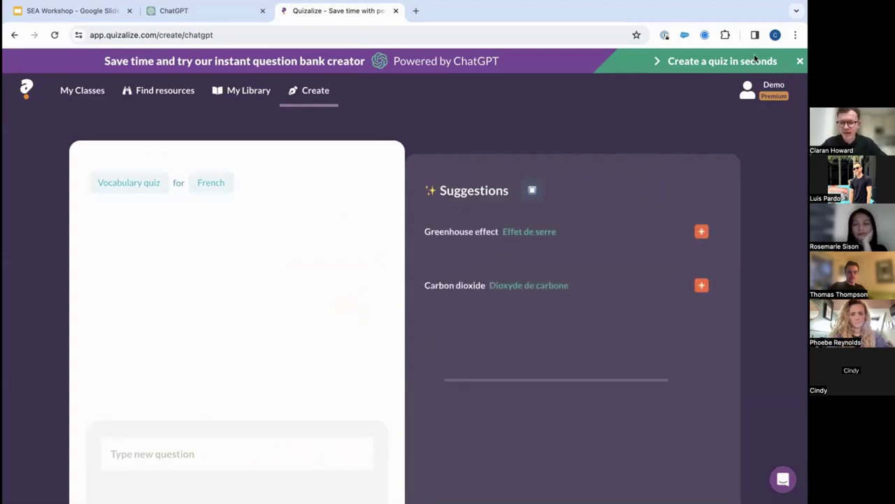
Review the suggested questions, inspect the Carbon dioxide question's answers and add it to the quiz.
scroll(161, 93, down, 1)
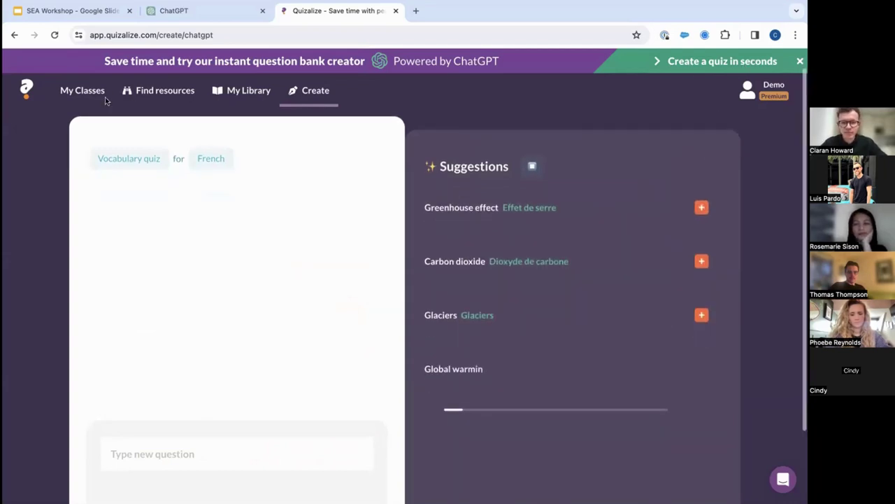
scroll(315, 161, down, 1)
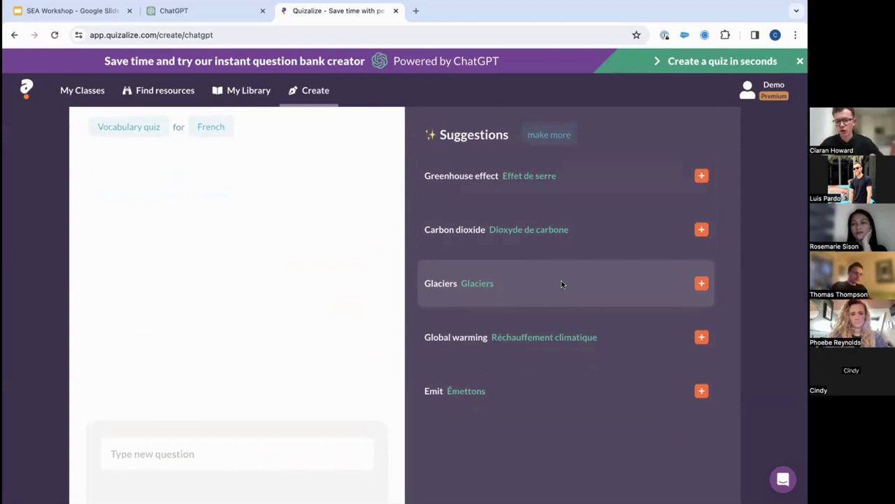
click(585, 234)
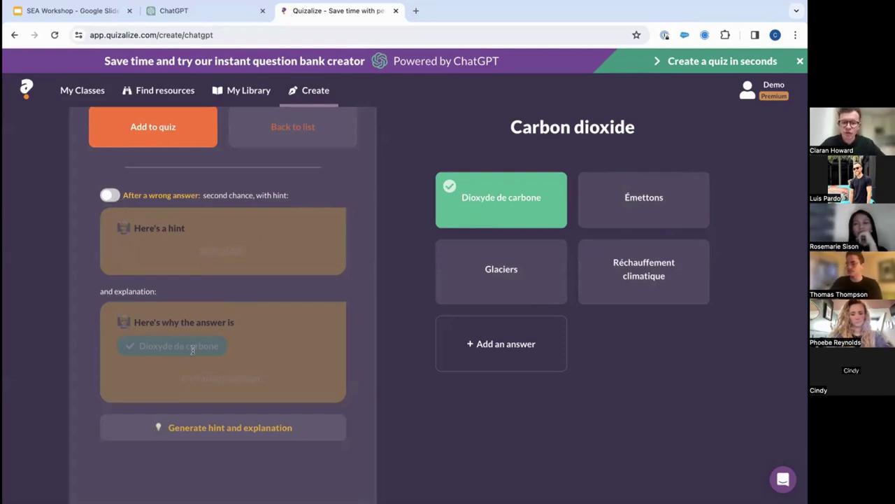
click(168, 130)
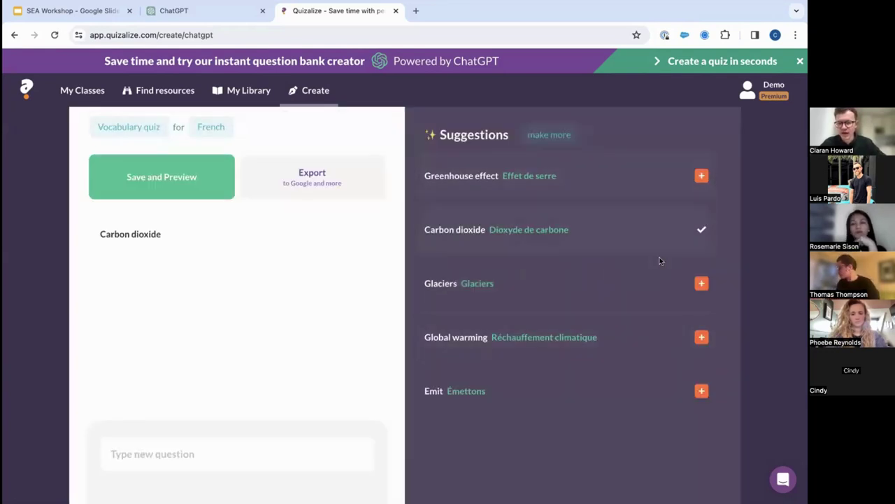
Add the Glaciers, Global warming, Greenhouse effect and Emit suggestions to the quiz.
click(701, 284)
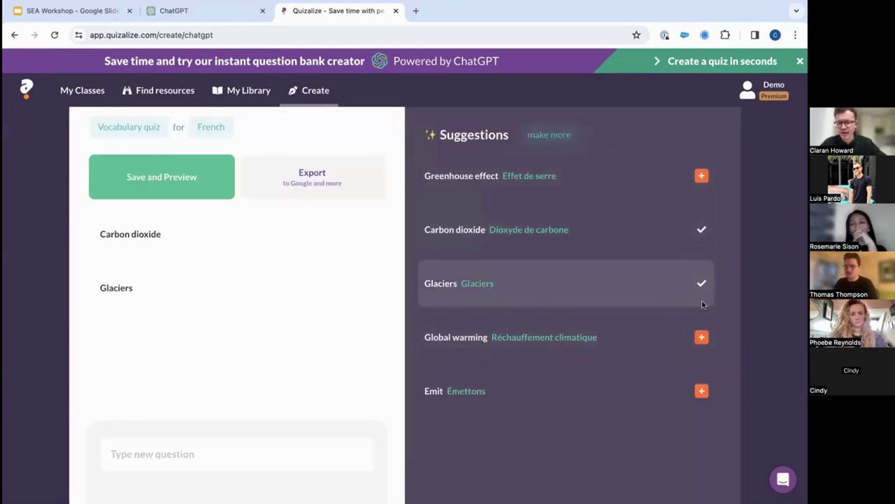
click(701, 339)
click(702, 176)
scroll(673, 302, down, 1)
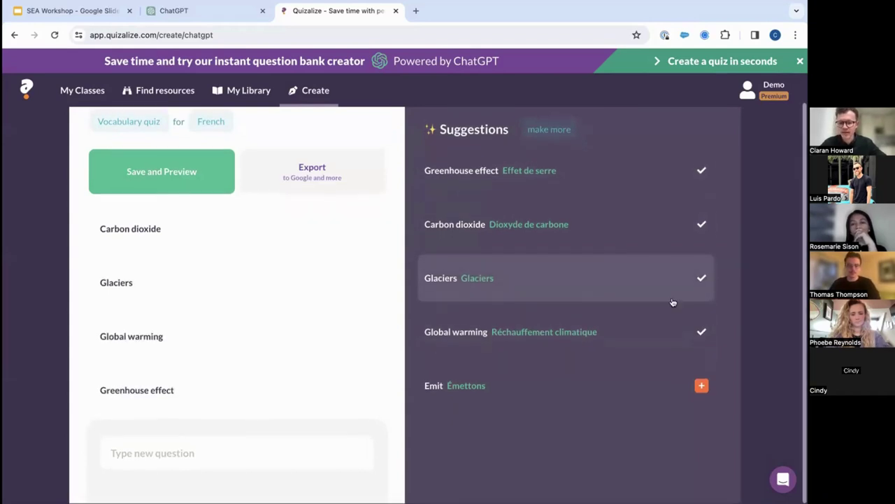
click(702, 385)
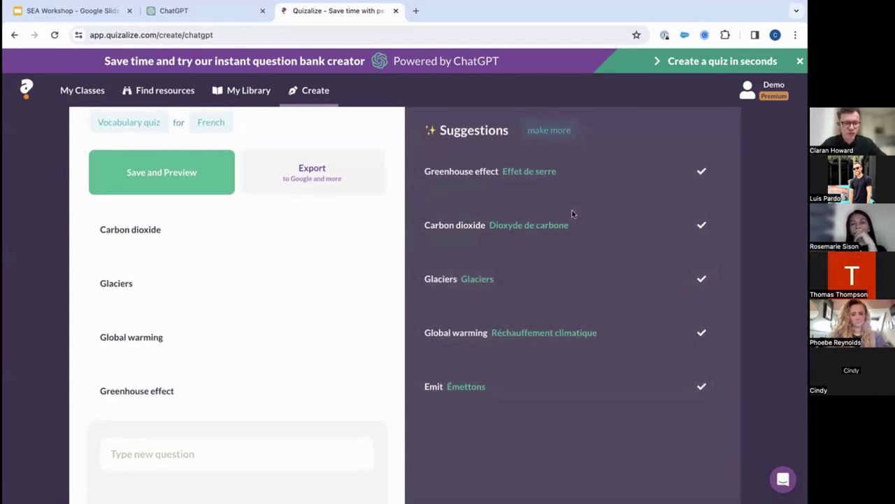
Show the quiz's export options, draft the save title "Vocab quiz - Global Warming" and close the dialog without saving.
click(335, 180)
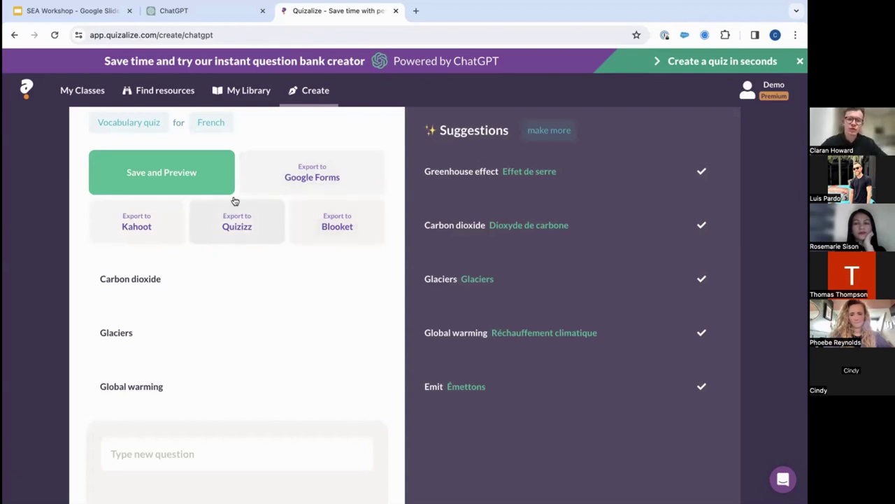
click(188, 171)
click(389, 194)
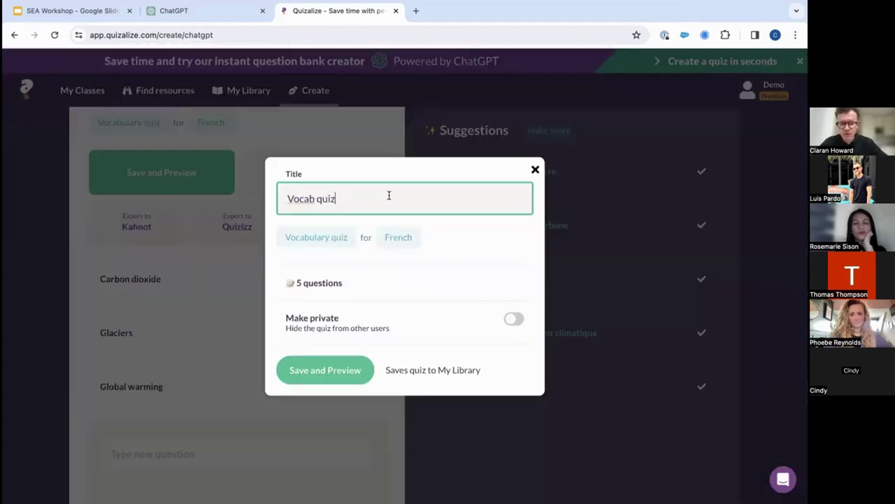
text(- )
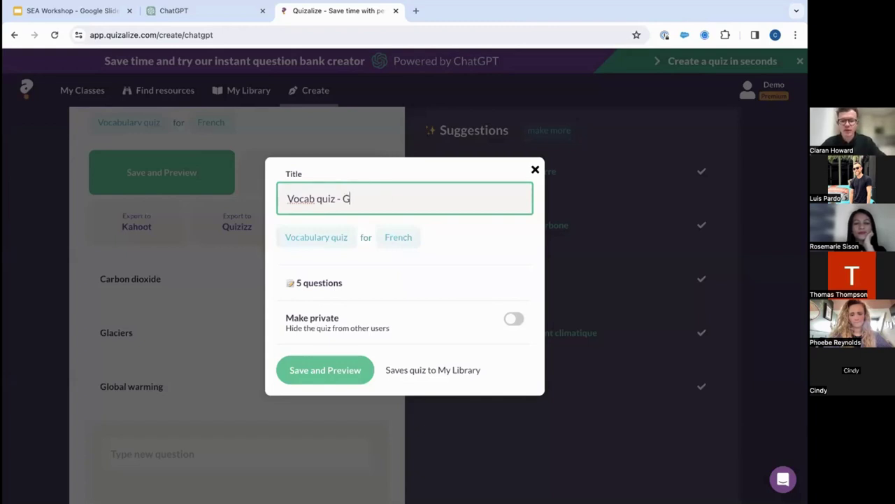
text(Global Warming)
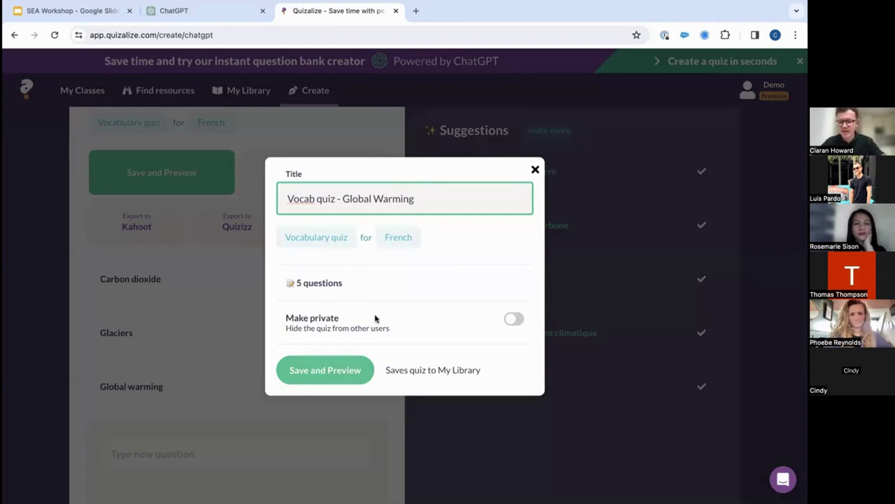
click(534, 170)
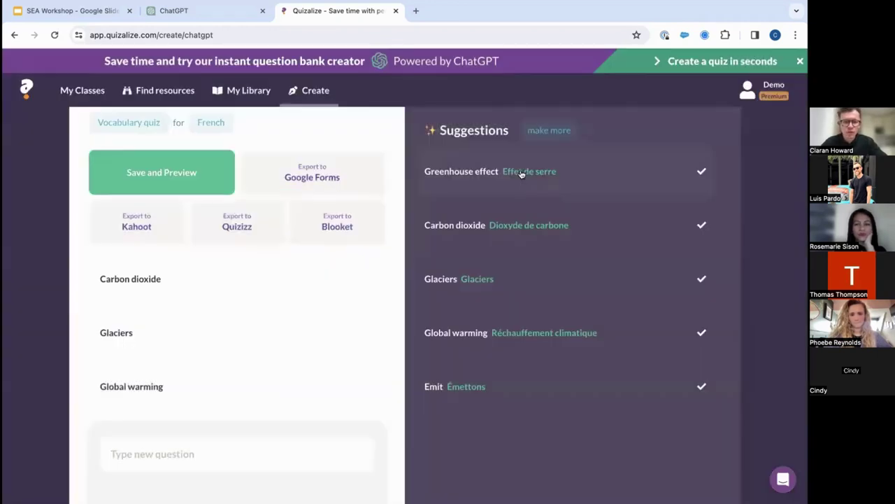
Leave the vocabulary quiz for the question sources and start a Reading comprehension quiz for world languages.
scroll(140, 183, up, 1)
click(123, 189)
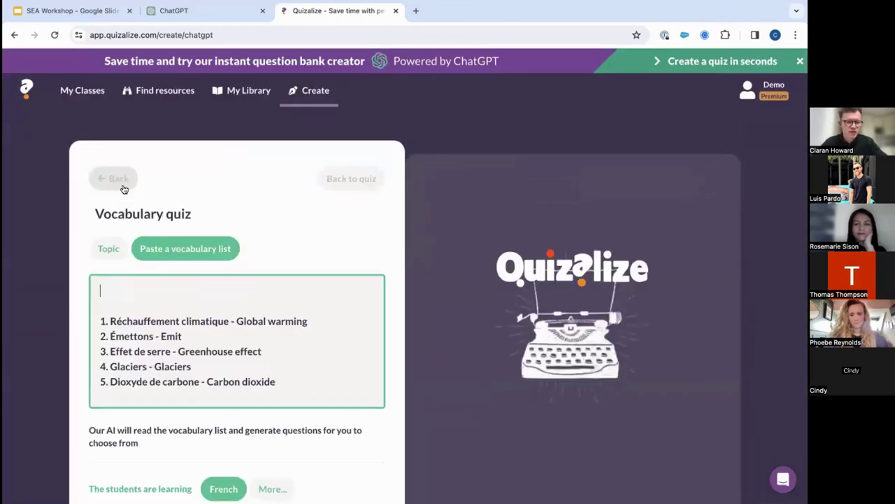
click(111, 177)
scroll(162, 239, down, 1)
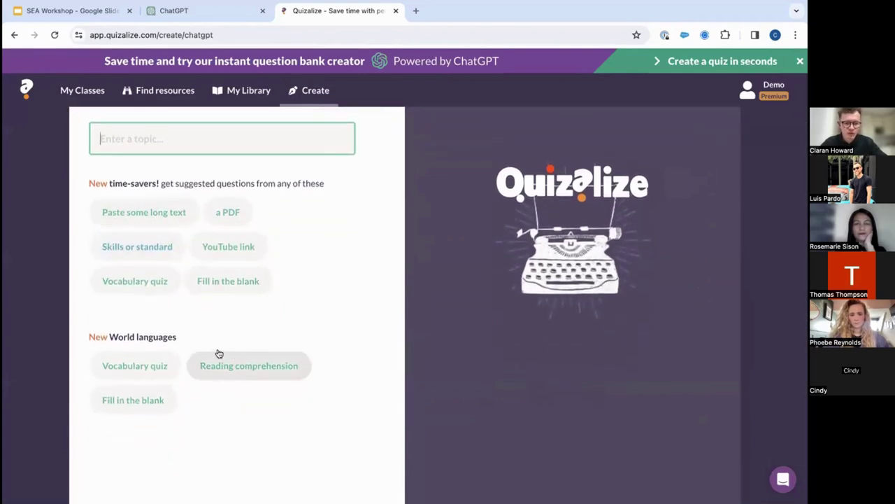
click(234, 370)
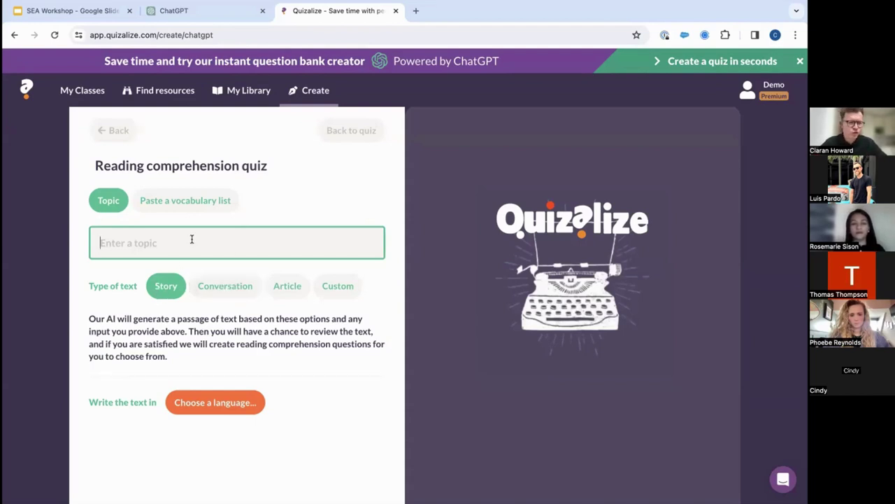
Enter a topic about two named characters who want to explore different ways to travel from Hong Kong to England to reduce global warming.
text(Charles and P)
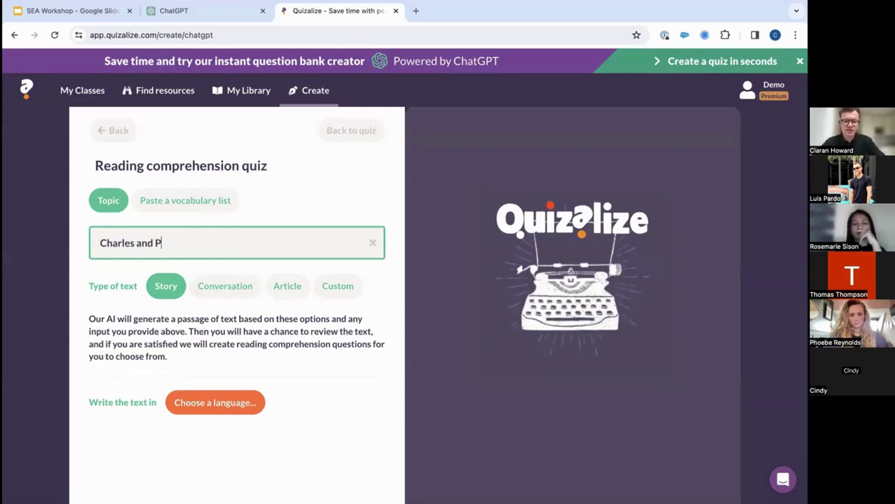
text(hoebe)
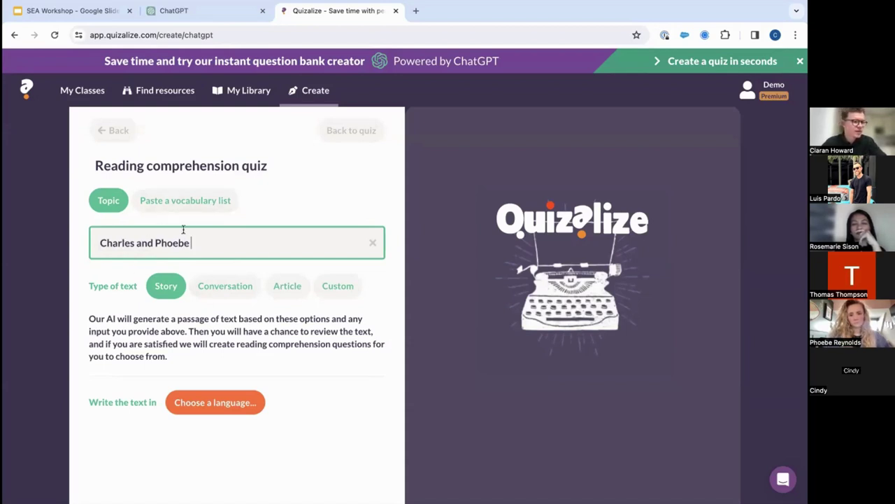
text(want to expl)
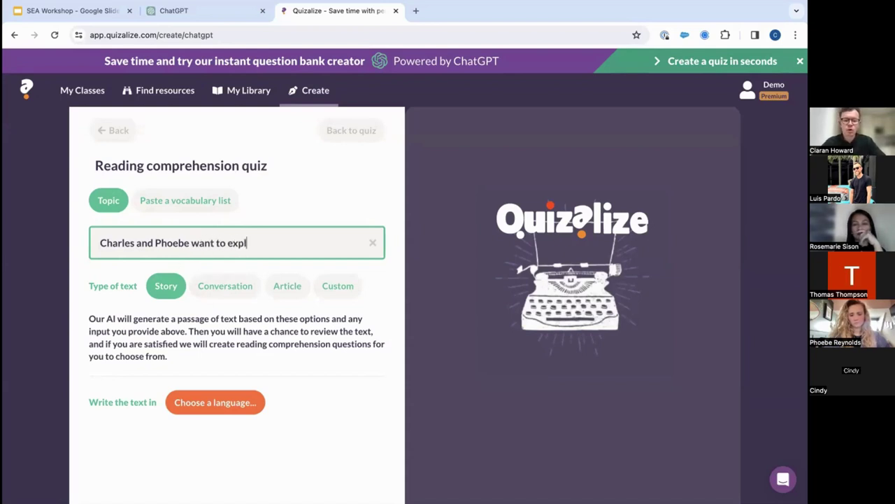
text(ore differe)
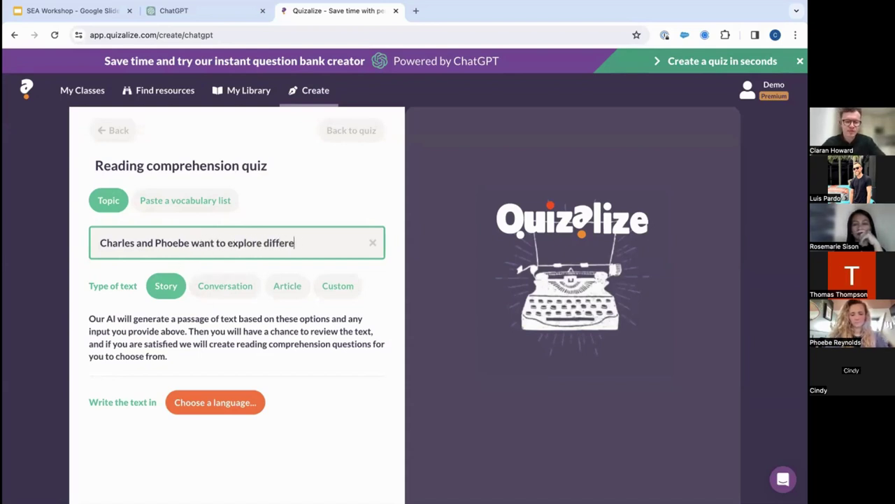
text(nt way)
text( t)
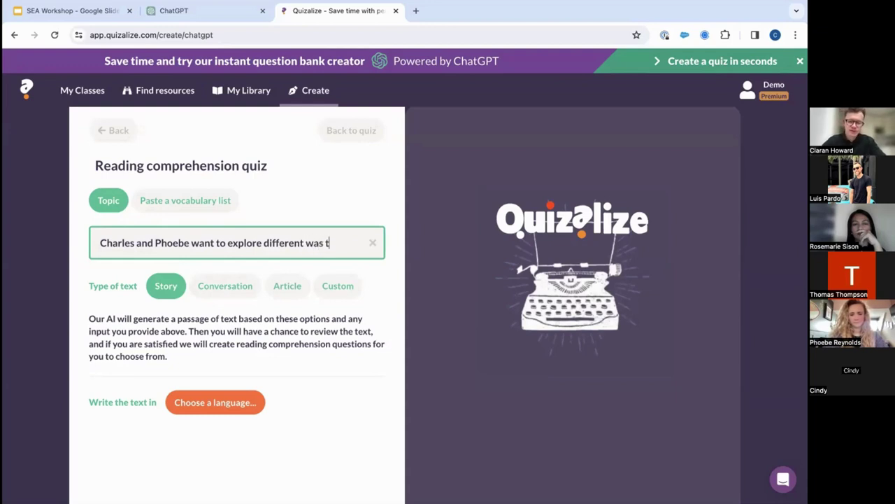
text(o travel fr)
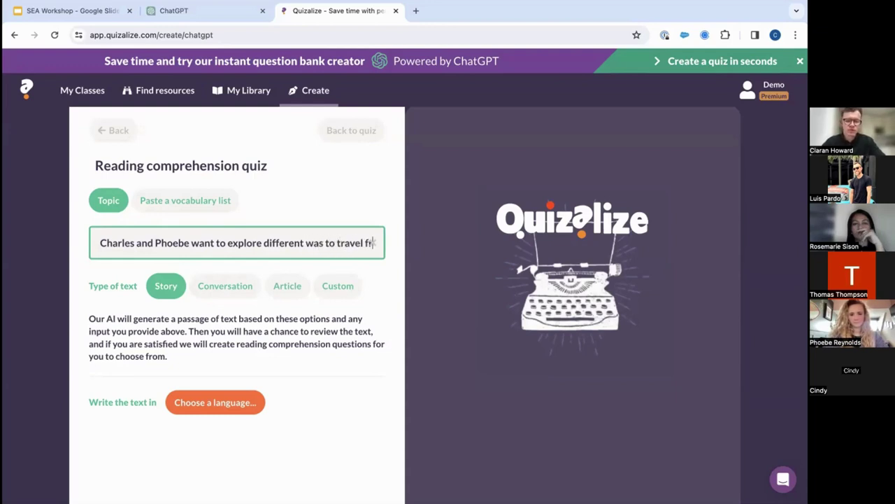
text(om Hong Kong)
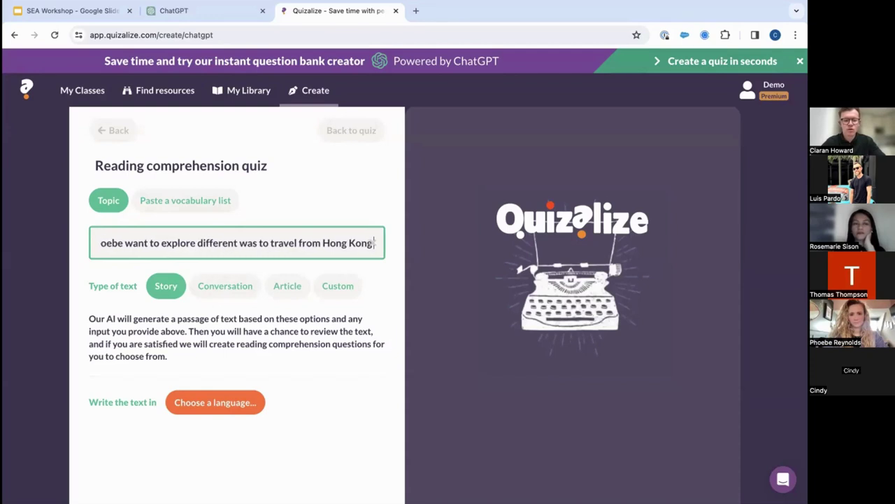
text( to England to reduce)
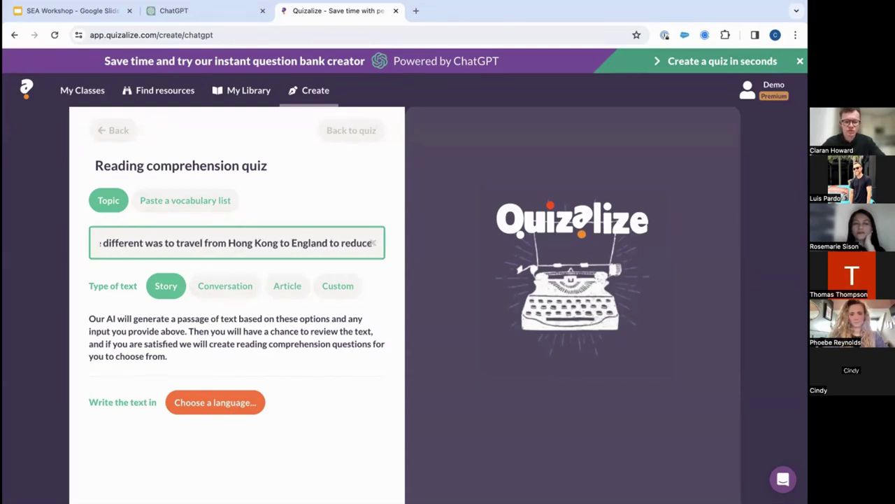
text( global warmin)
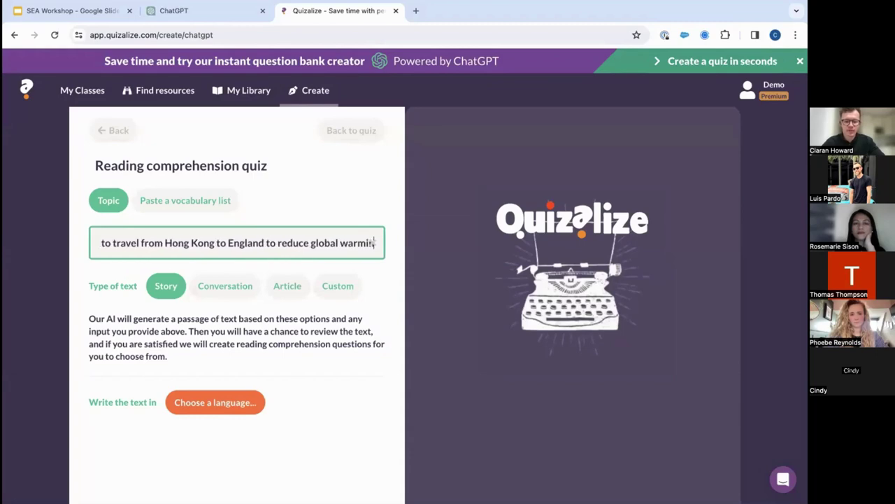
text(g)
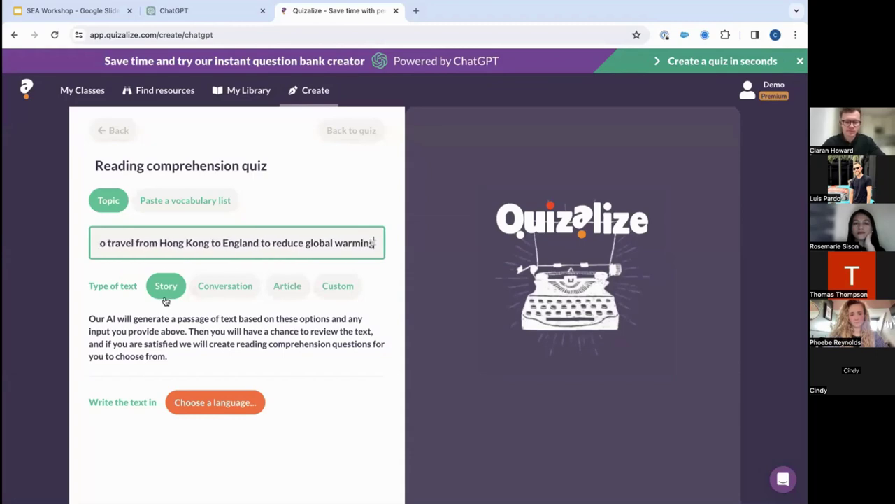
Choose French from the language list as the language of the story text.
click(216, 412)
scroll(262, 351, down, 3)
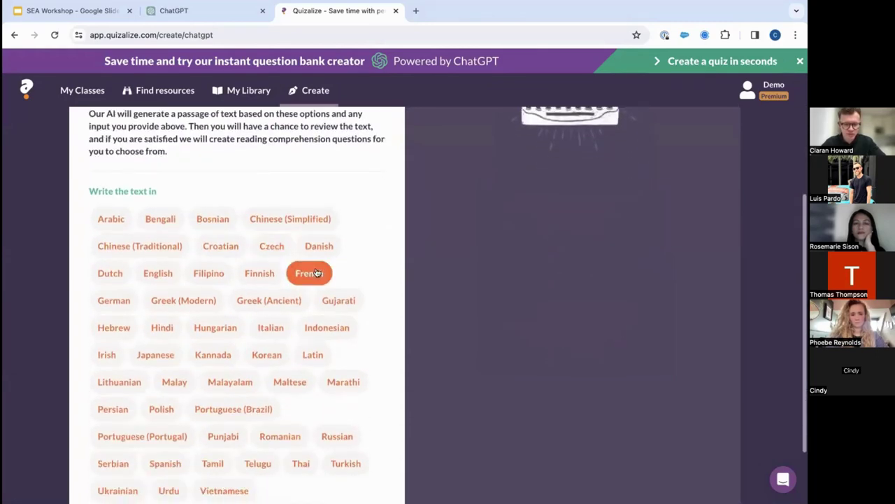
scroll(270, 324, down, 2)
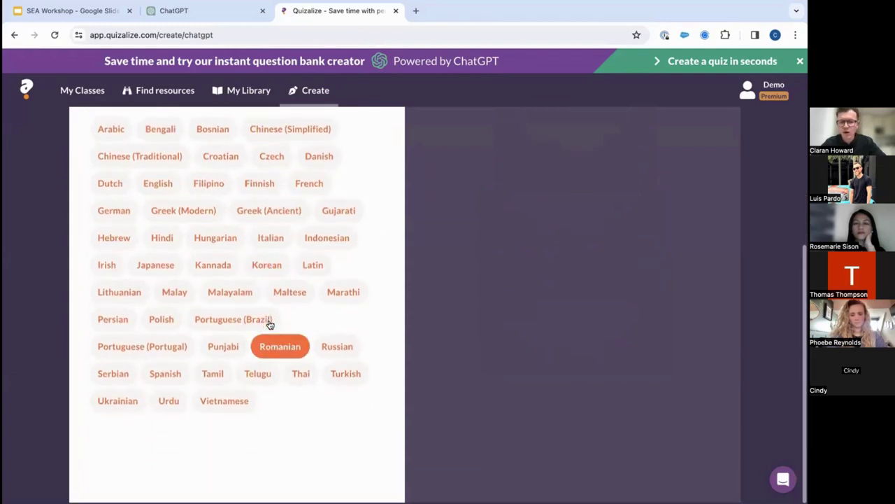
scroll(270, 324, up, 3)
click(302, 269)
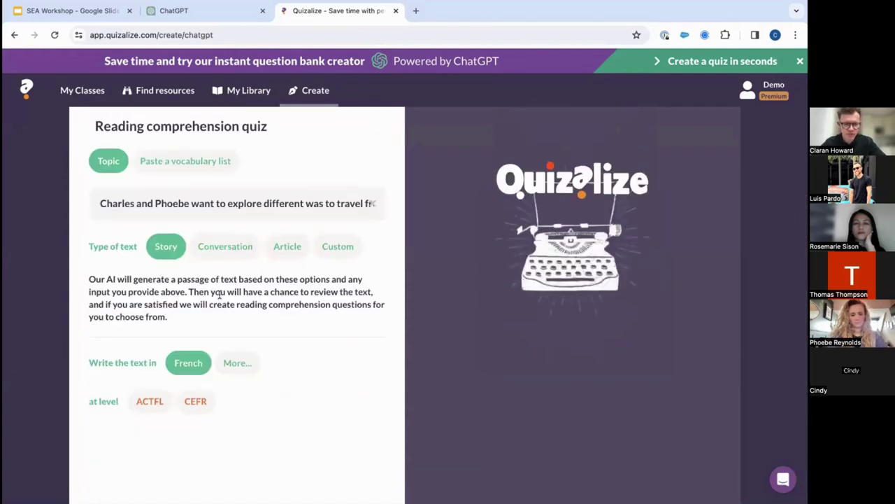
Set the text level to ACTFL Novice Mid and the question language to English, and generate the passage.
click(153, 404)
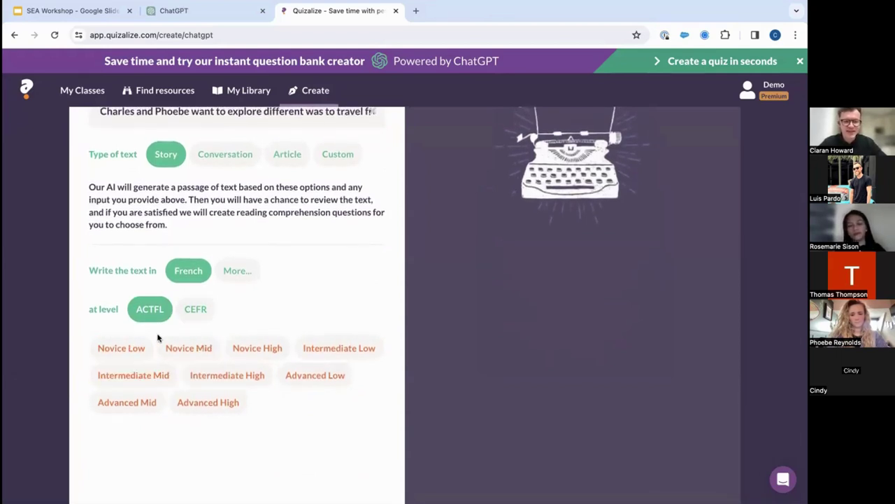
click(189, 350)
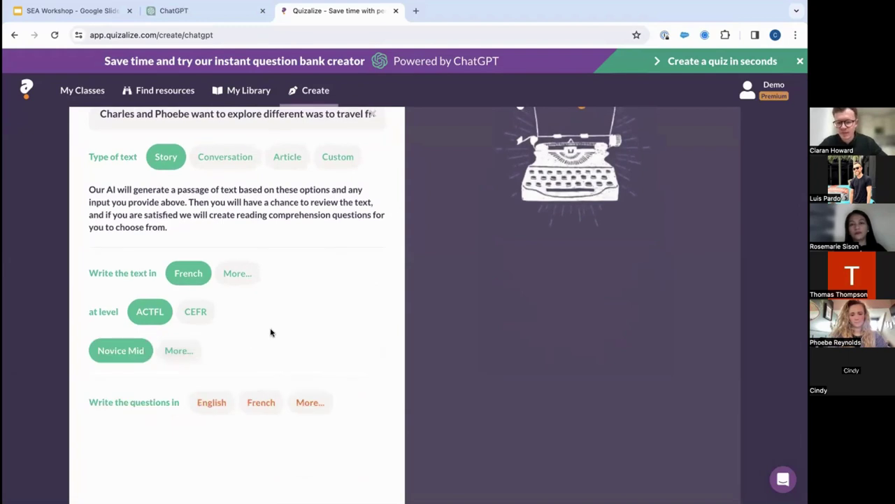
click(212, 402)
scroll(276, 338, down, 2)
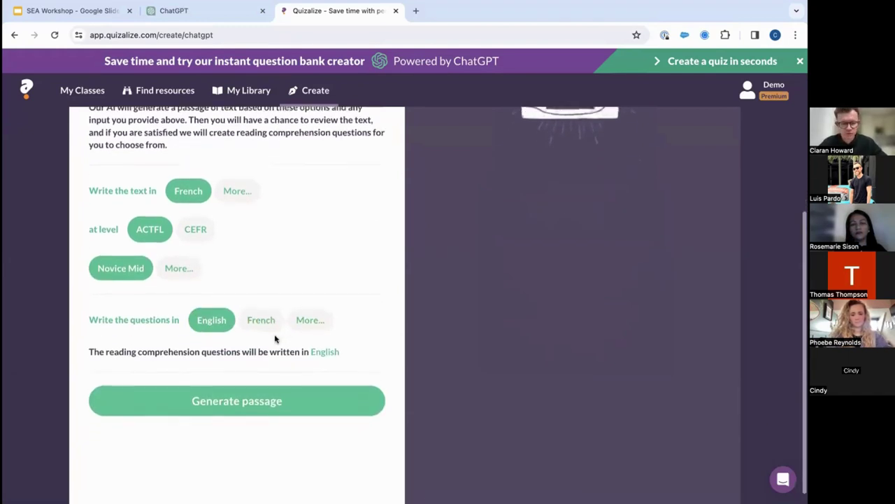
click(254, 394)
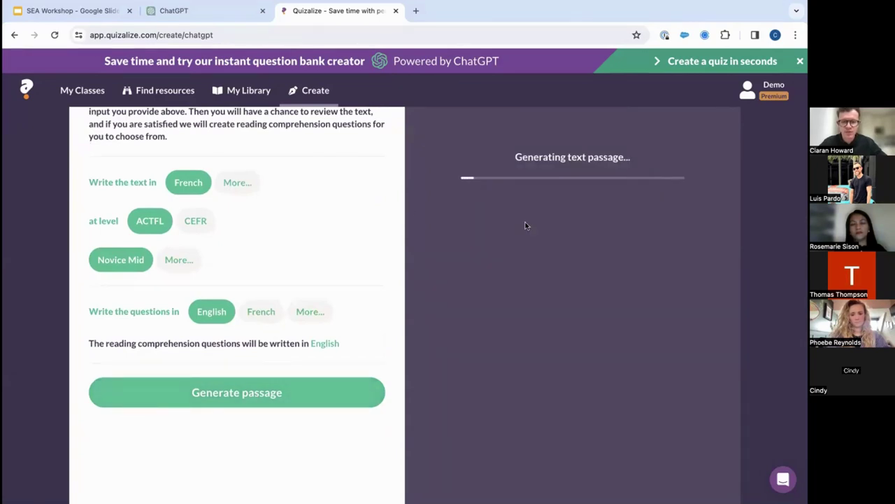
scroll(527, 226, up, 3)
scroll(527, 225, down, 1)
scroll(527, 225, up, 1)
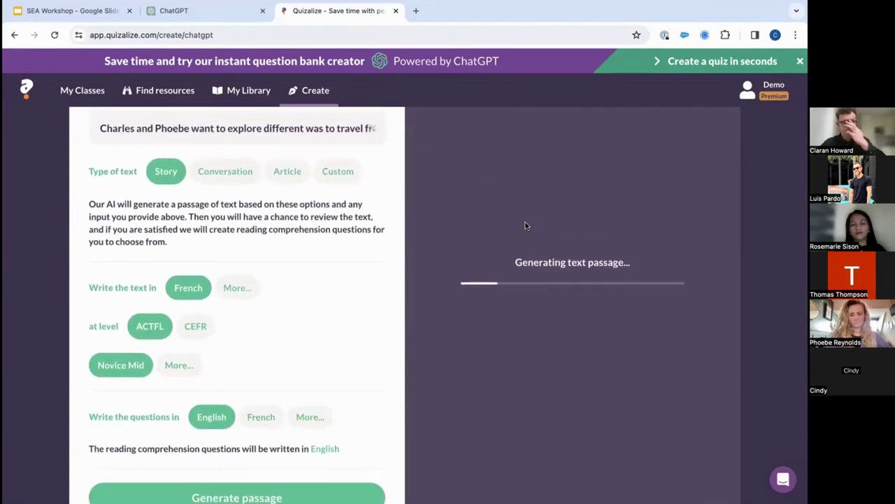
scroll(527, 225, up, 2)
scroll(527, 225, down, 1)
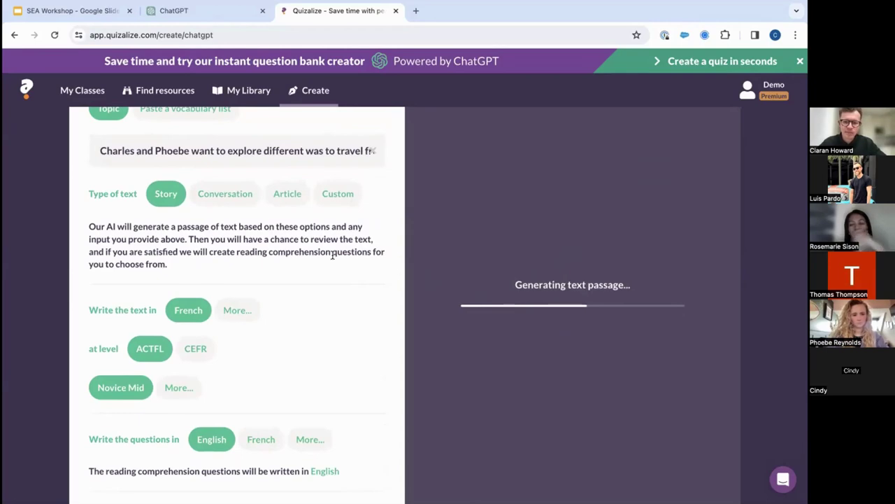
scroll(331, 254, up, 2)
scroll(328, 250, down, 2)
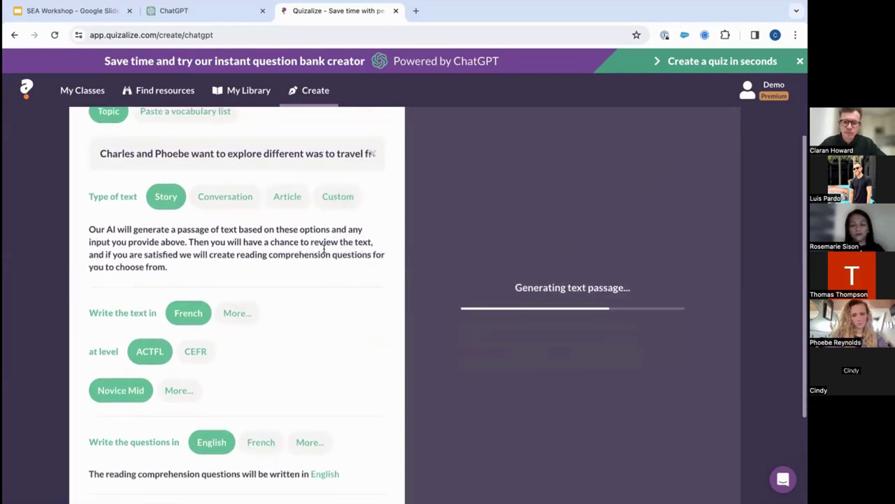
Read through the suggested French passage, approve it and have questions created from it.
scroll(517, 189, up, 2)
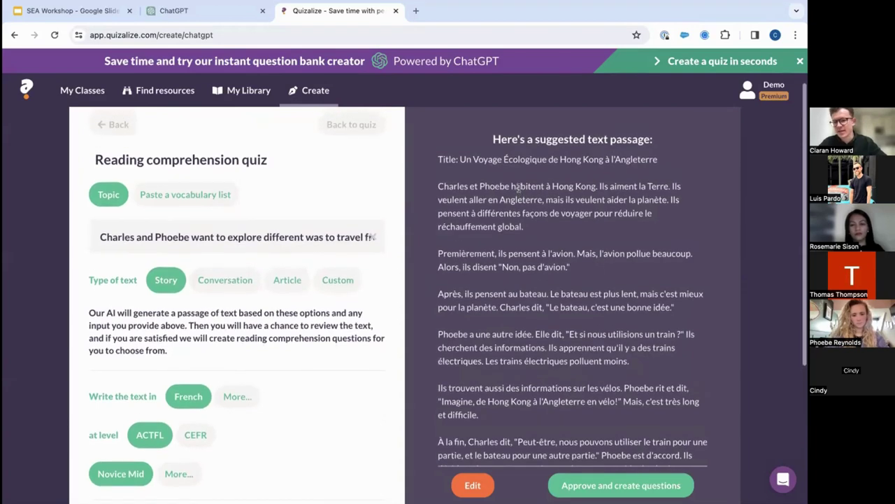
scroll(518, 186, down, 1)
scroll(518, 187, down, 2)
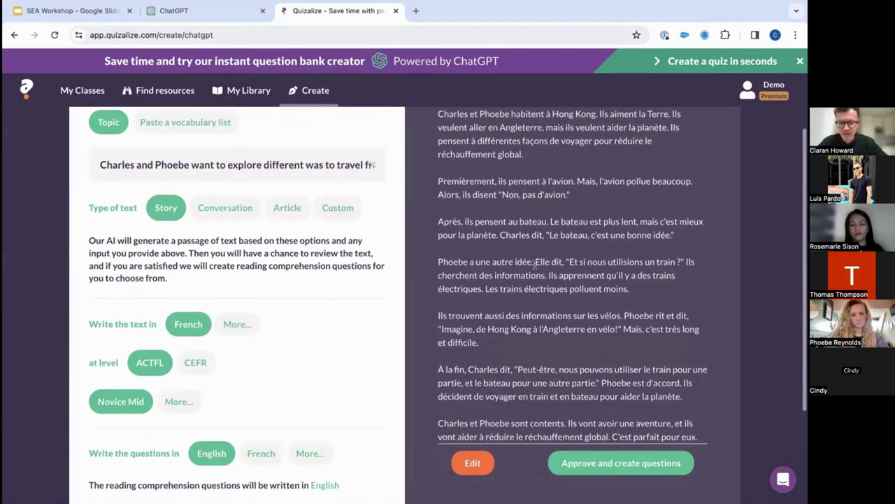
scroll(535, 263, down, 4)
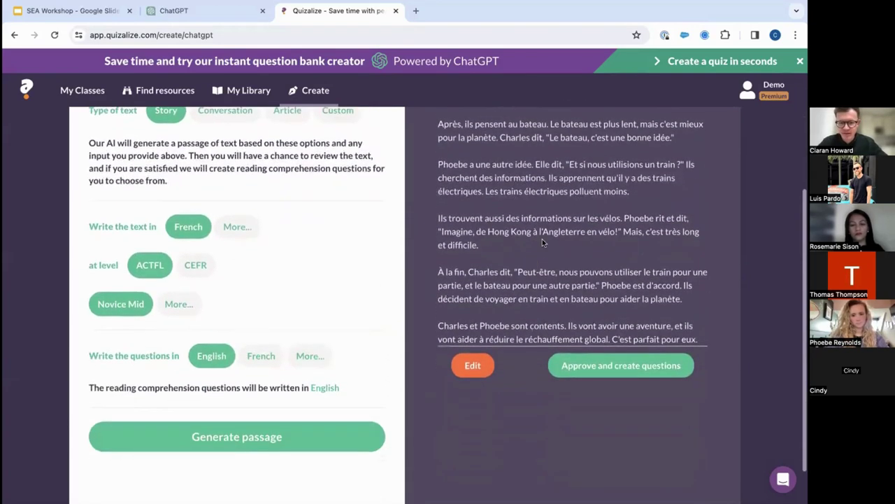
click(589, 366)
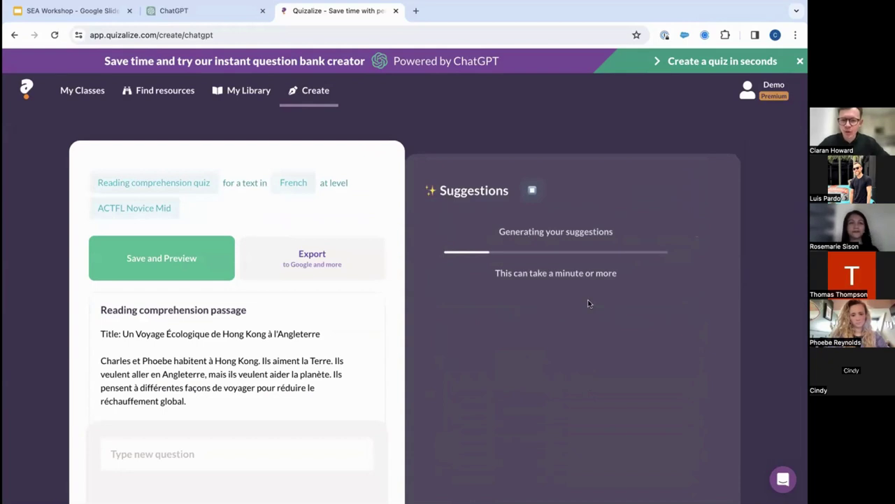
Look through the approved reading passage and the suggested comprehension questions with their answers.
scroll(675, 212, down, 1)
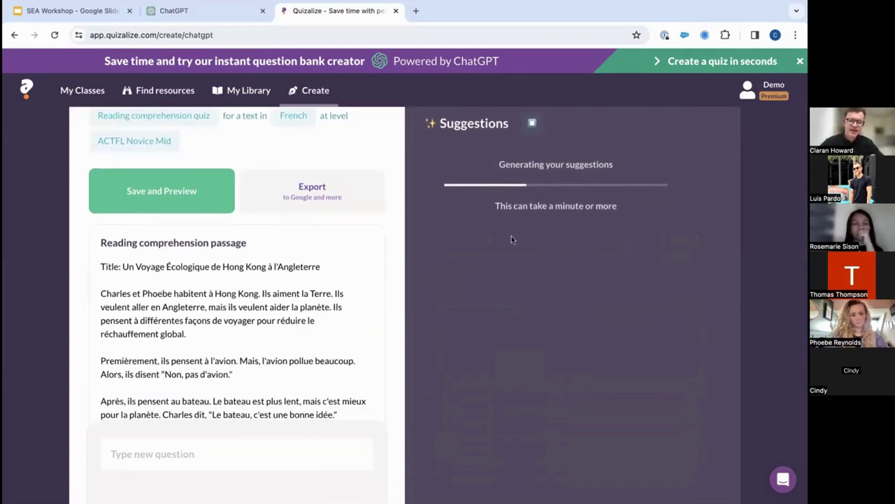
scroll(280, 303, down, 1)
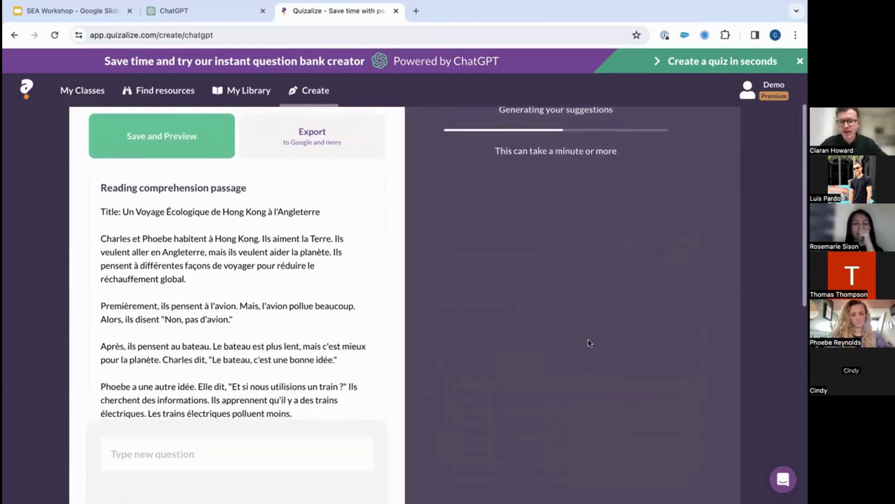
scroll(578, 262, down, 5)
scroll(556, 231, down, 2)
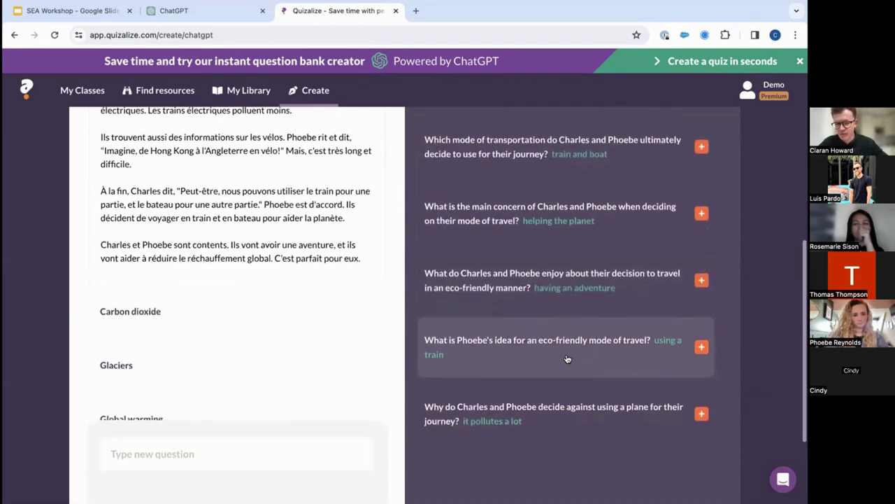
scroll(567, 360, up, 1)
scroll(567, 359, up, 2)
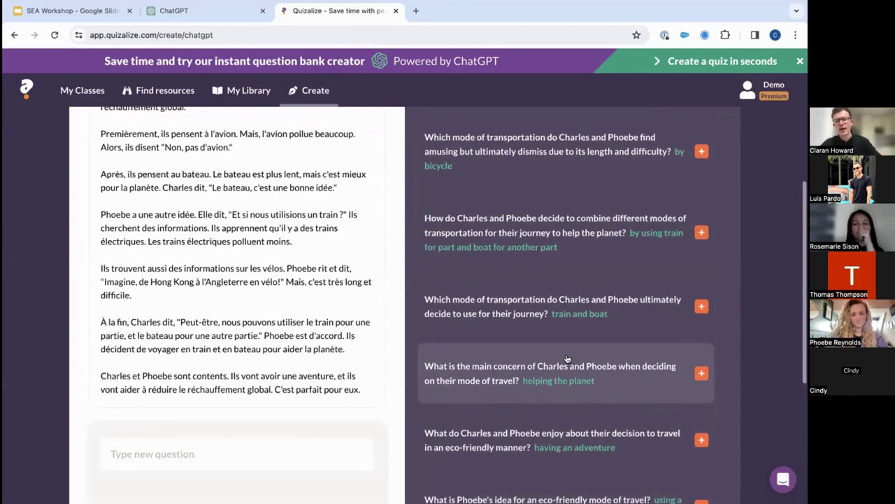
scroll(568, 359, up, 3)
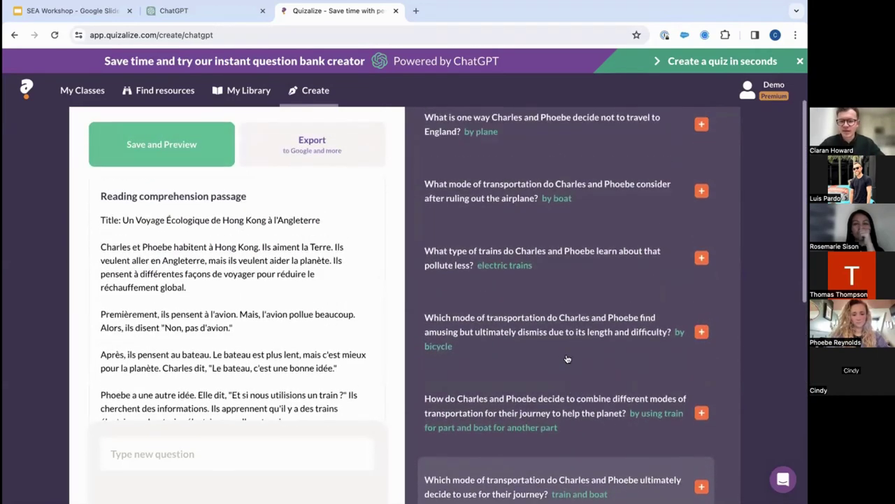
Add the first five suggested questions to the quiz, from travelling by plane to combining train and boat.
click(701, 239)
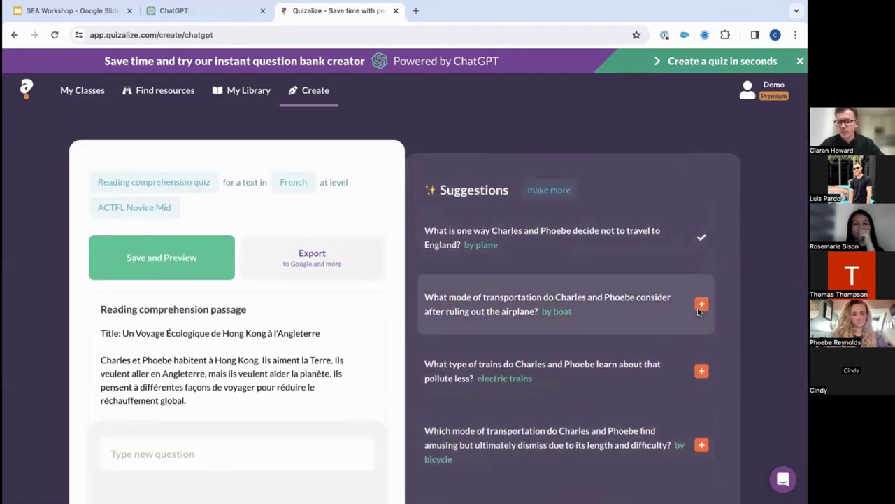
scroll(699, 301, down, 2)
click(701, 283)
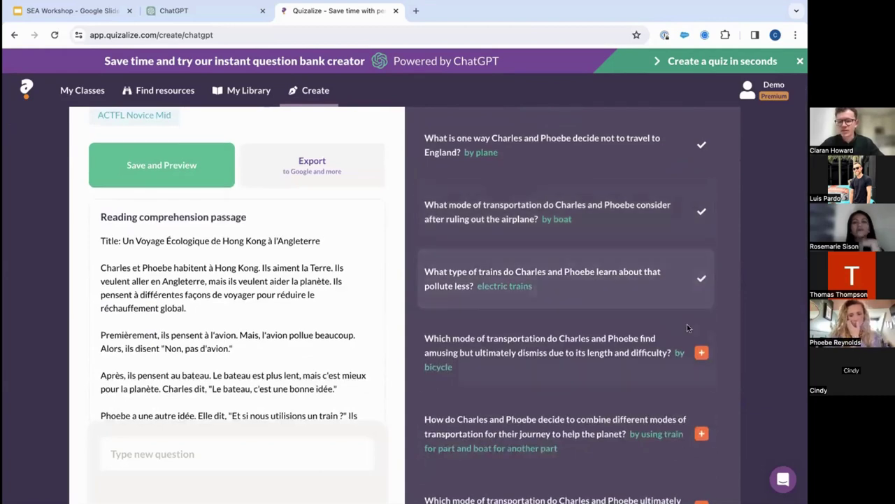
scroll(687, 324, down, 1)
click(701, 322)
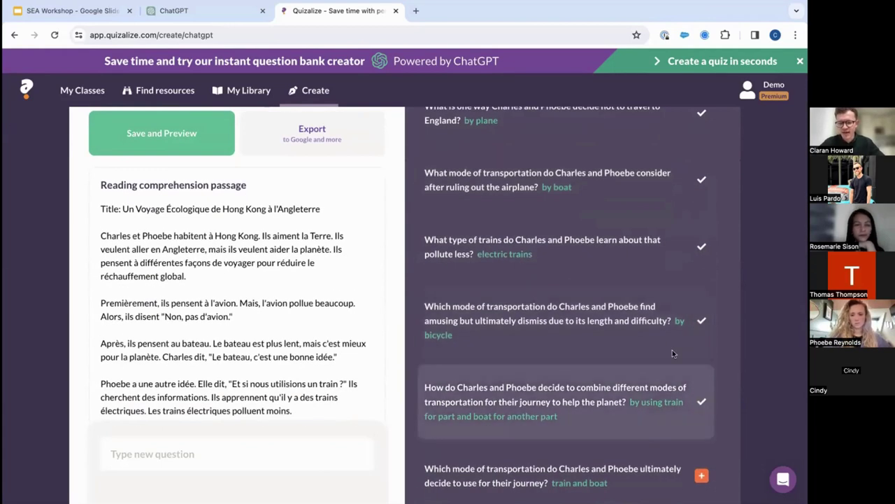
Save the 10-question quiz titled "Un Voyage Écologique de Hong Kong à l'Angleterre" to the library and open its preview.
scroll(186, 250, up, 2)
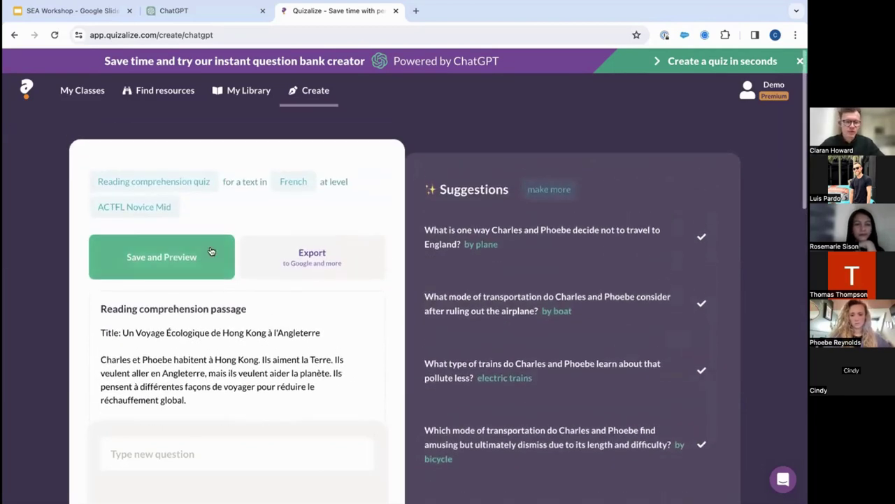
click(155, 259)
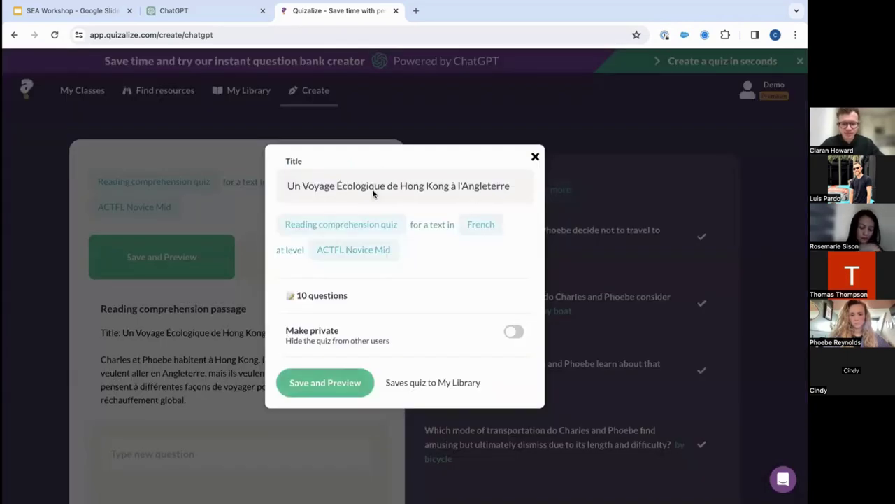
click(327, 381)
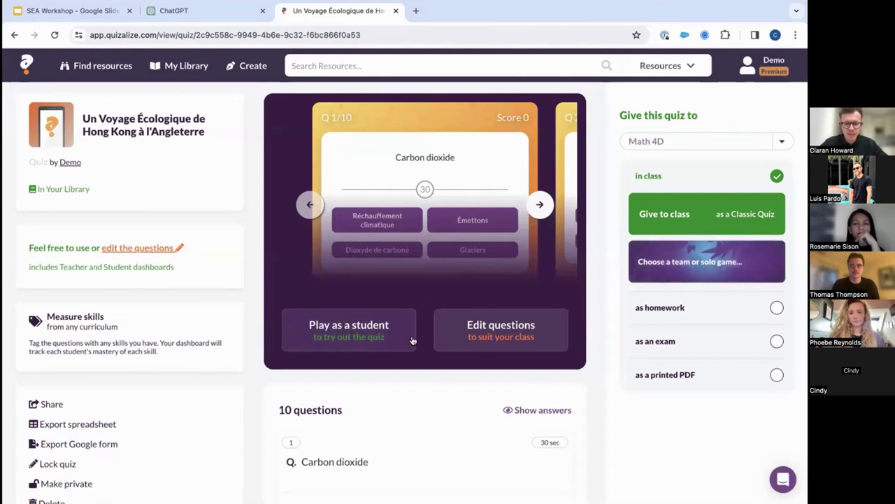
Look through the saved quiz's questions and answer options on its preview page.
scroll(413, 340, down, 3)
scroll(411, 340, down, 1)
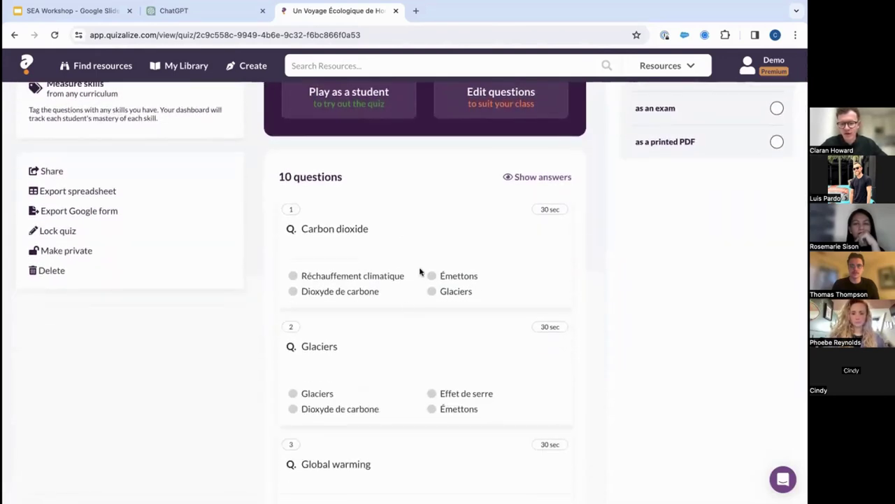
scroll(400, 264, down, 3)
scroll(400, 264, up, 1)
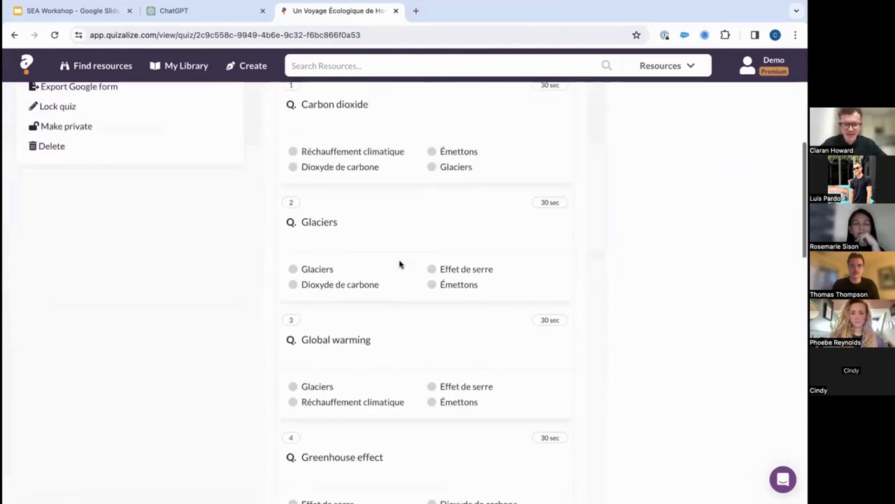
scroll(400, 264, down, 2)
scroll(399, 264, up, 7)
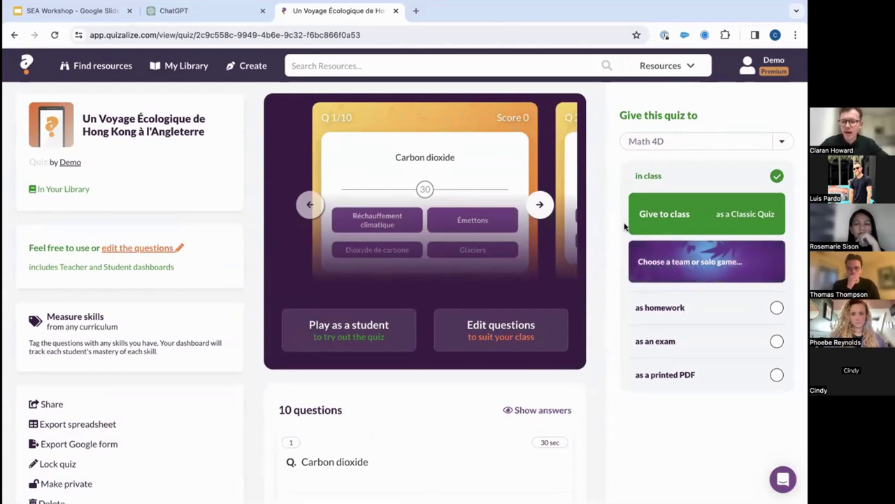
Open the team and solo game choices for the quiz and look over the on-device games.
click(670, 260)
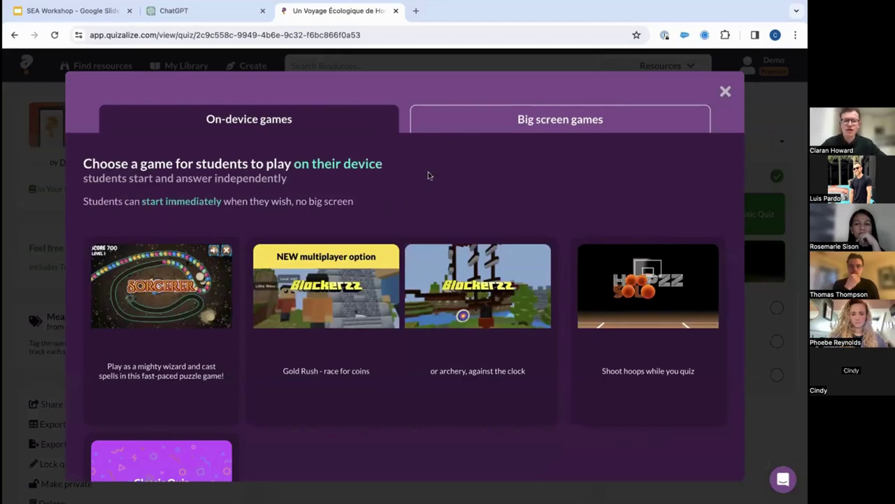
scroll(419, 187, down, 1)
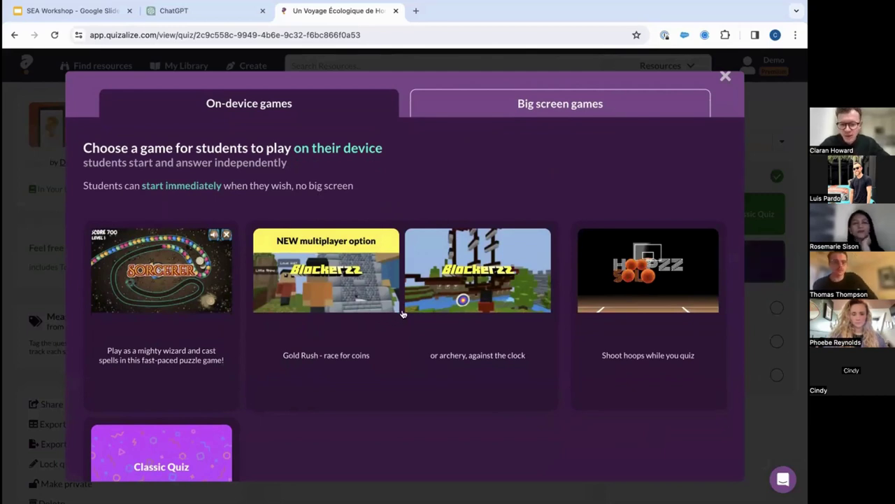
scroll(403, 314, down, 1)
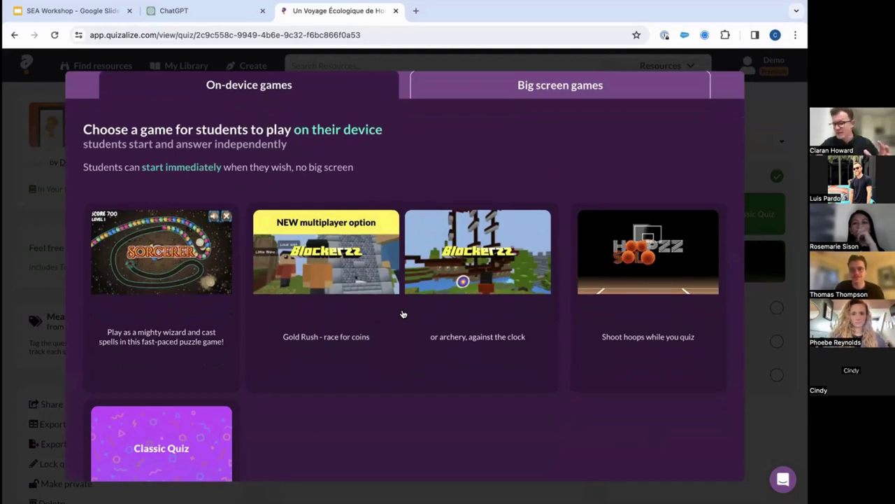
scroll(403, 314, down, 2)
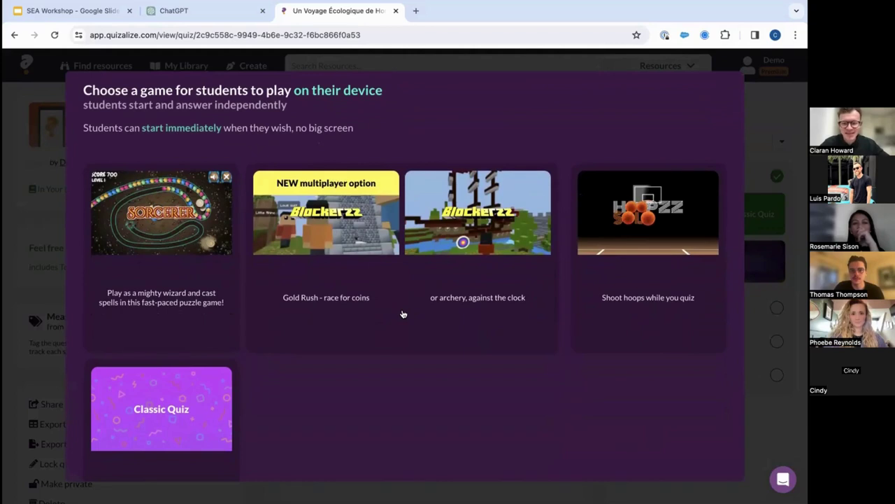
scroll(403, 313, down, 1)
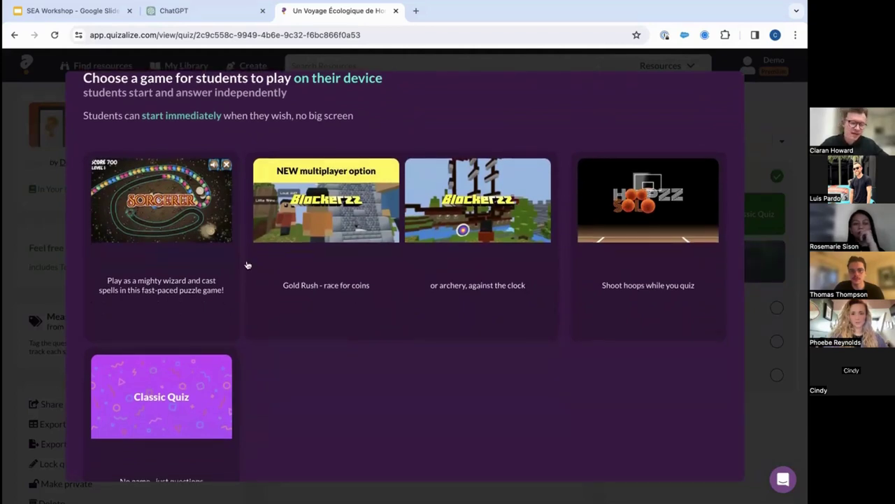
Launch the demo of the Sorcerer game with this quiz and mute the game's sound.
click(161, 235)
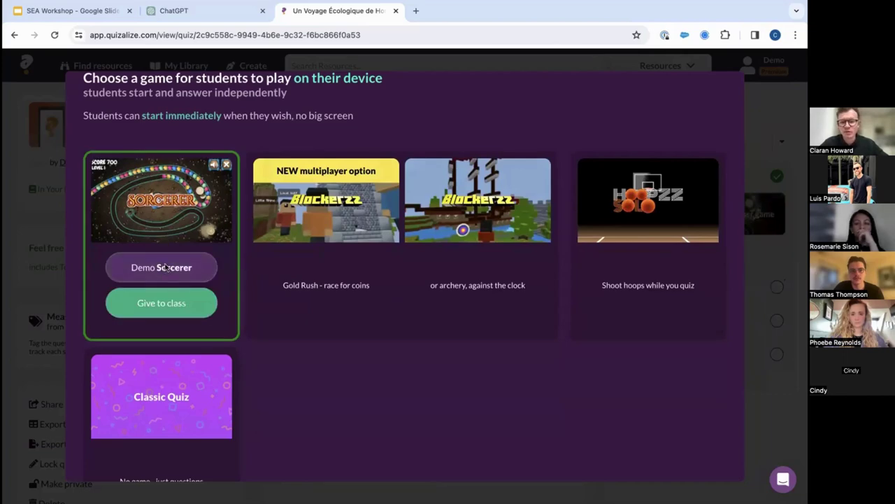
click(163, 268)
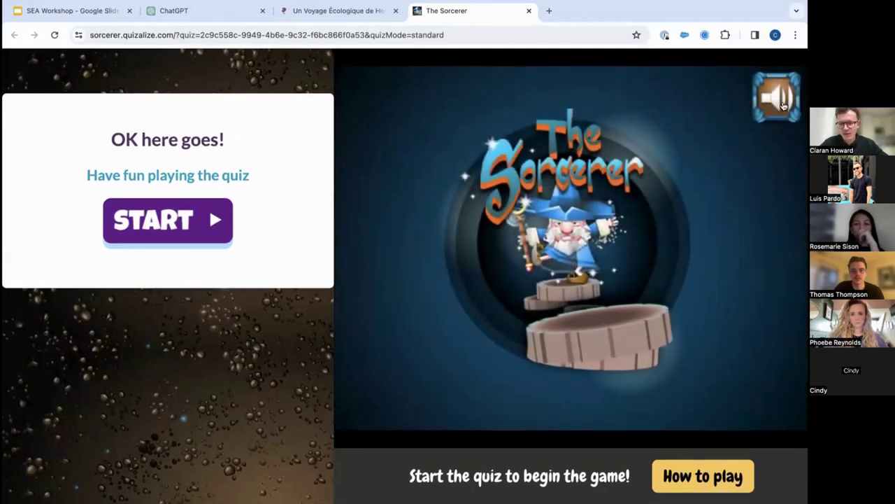
click(784, 105)
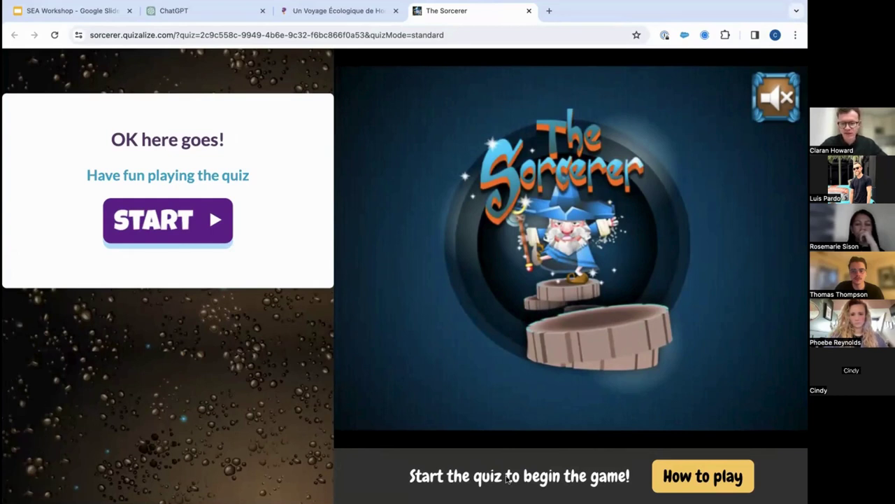
Read the Sorcerer game's how-to-play instructions and start the quiz.
click(677, 483)
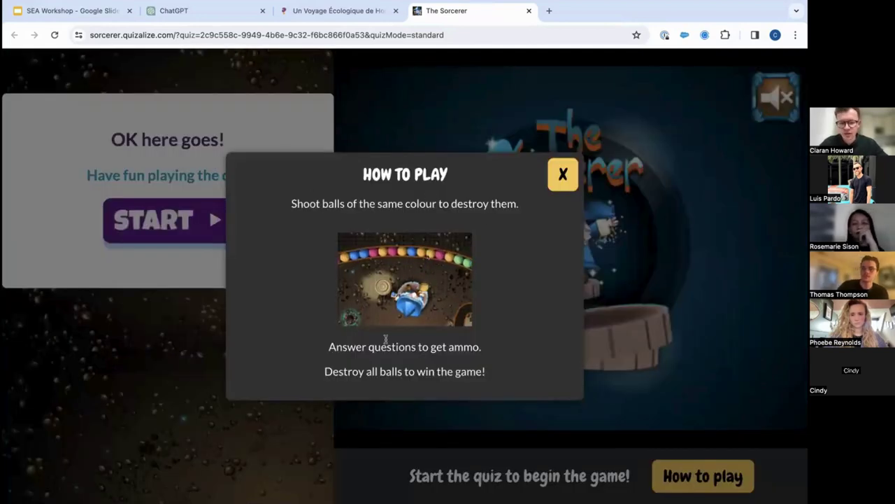
click(563, 175)
click(212, 242)
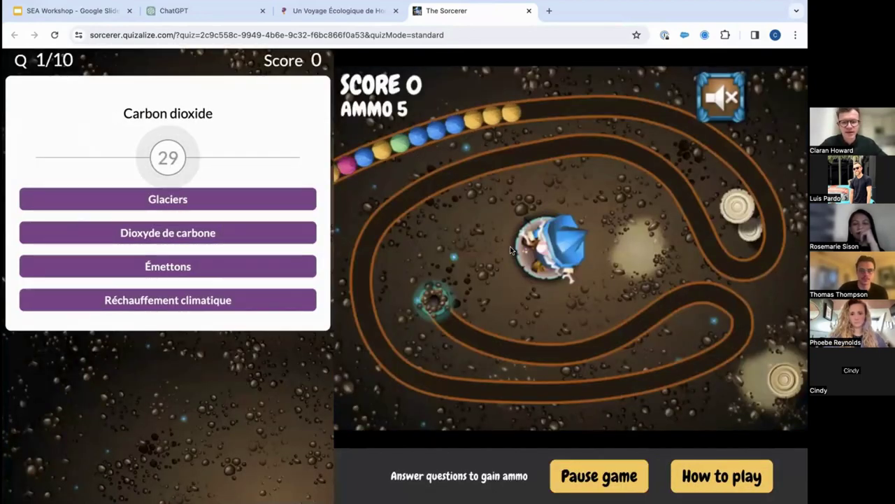
Shoot the five available balls at the moving chain and answer the "Carbon dioxide" question with "Dioxyde de carbone".
click(593, 115)
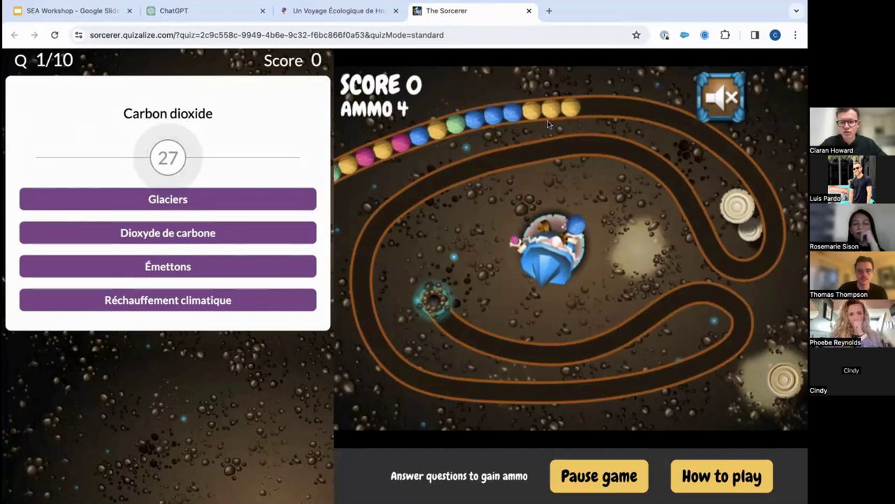
click(630, 119)
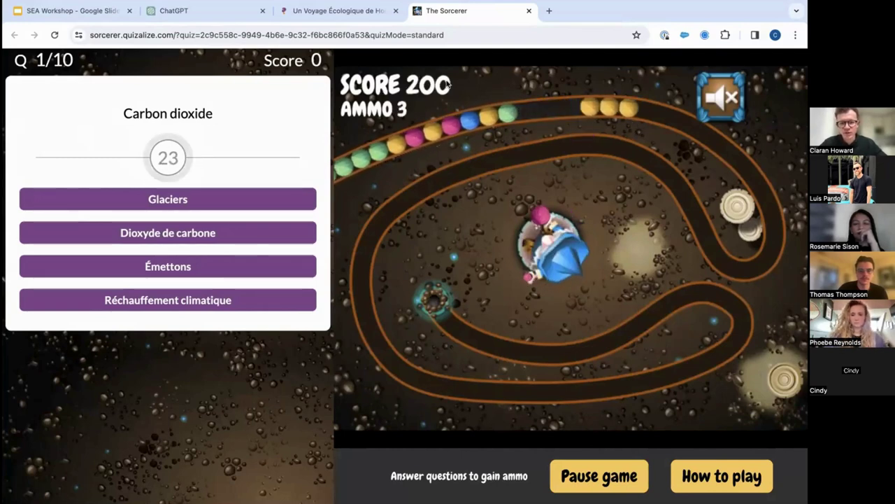
click(574, 113)
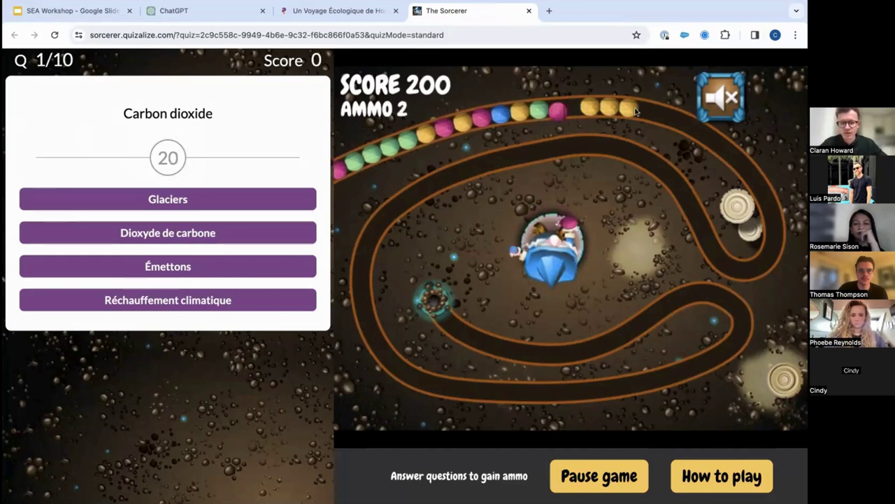
click(615, 116)
click(670, 118)
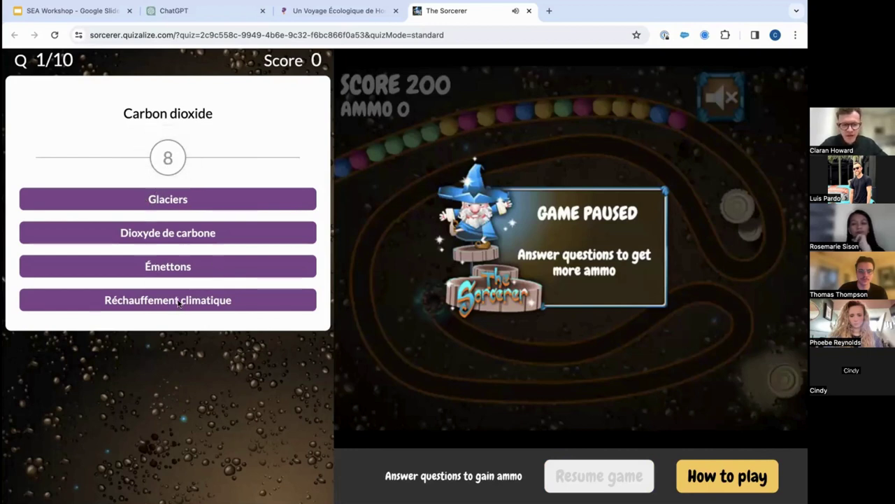
click(173, 231)
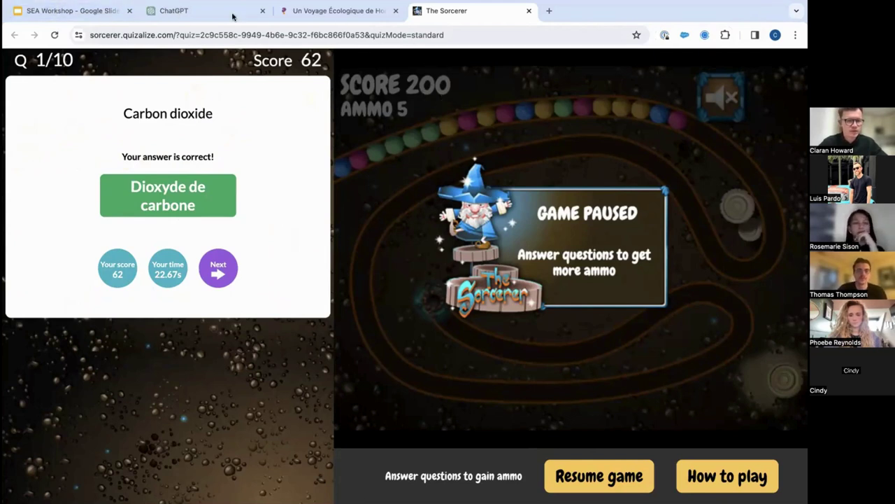
click(796, 12)
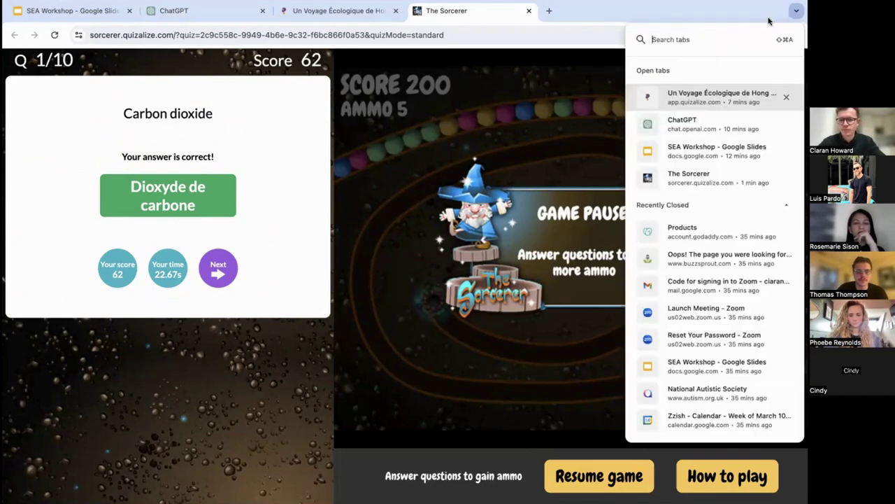
click(518, 103)
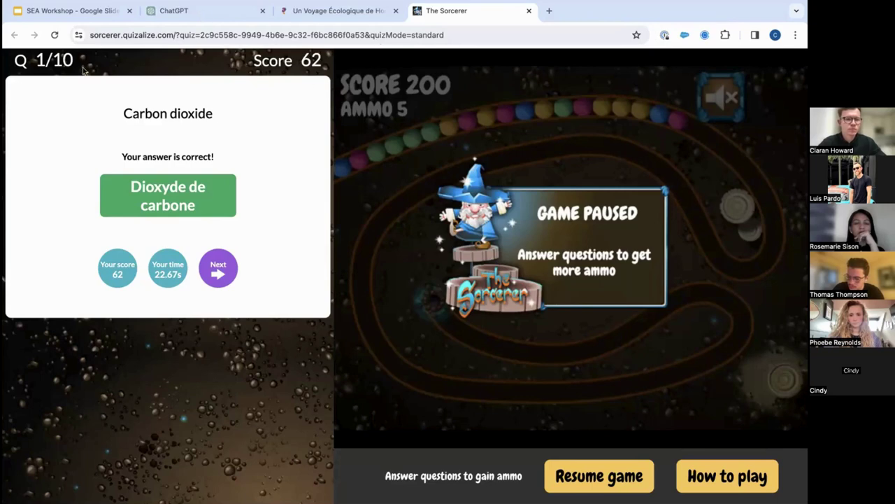
Close the SEA Workshop presentation and the ChatGPT page, leaving the quiz and game pages open.
click(70, 11)
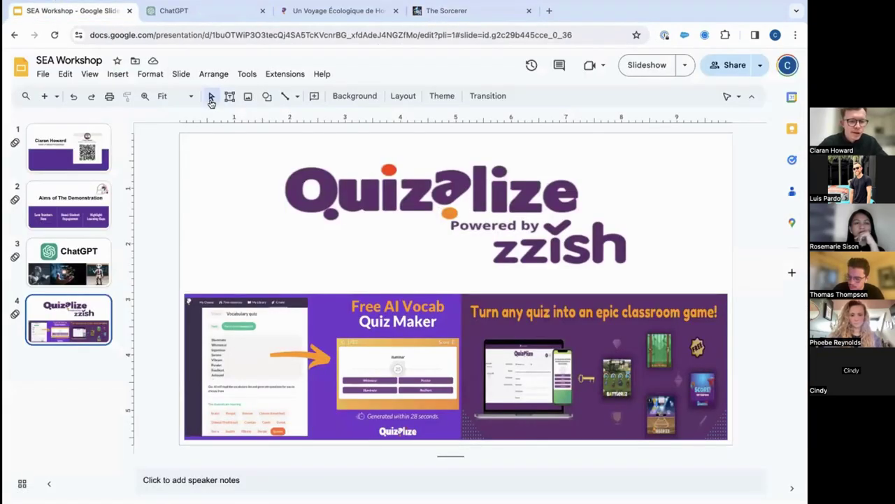
middle_click(50, 17)
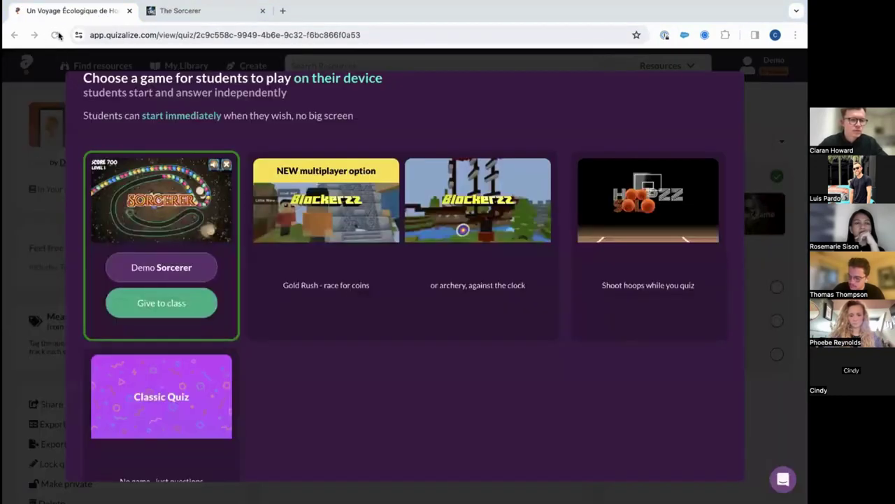
middle_click(51, 12)
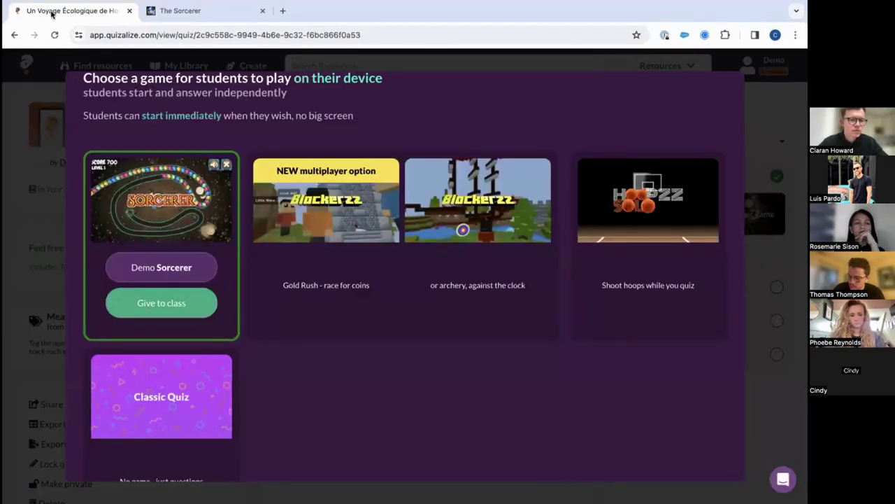
Close the game chooser and go to My Classes to show the activities for Math 4A.
mouse_move(588, 312)
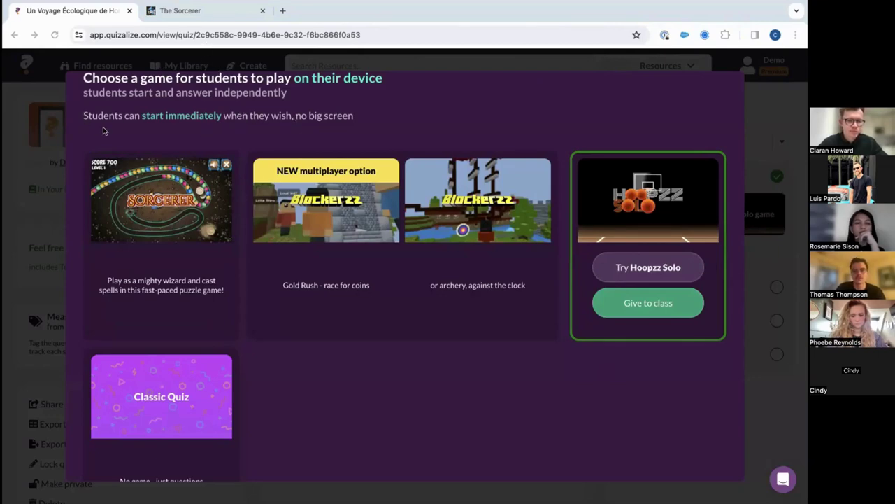
click(40, 112)
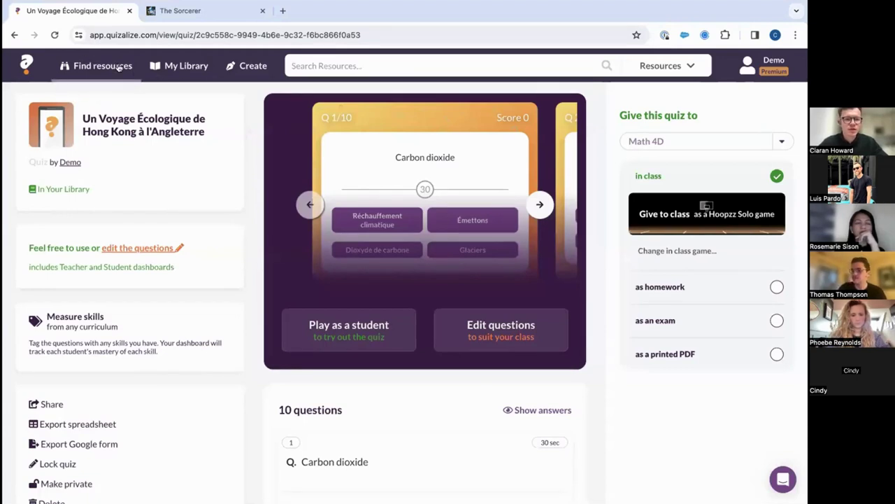
click(79, 78)
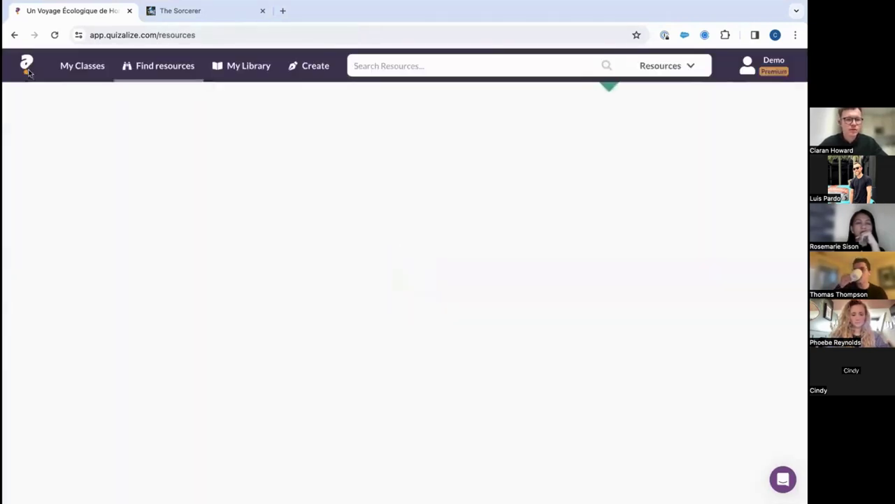
click(81, 91)
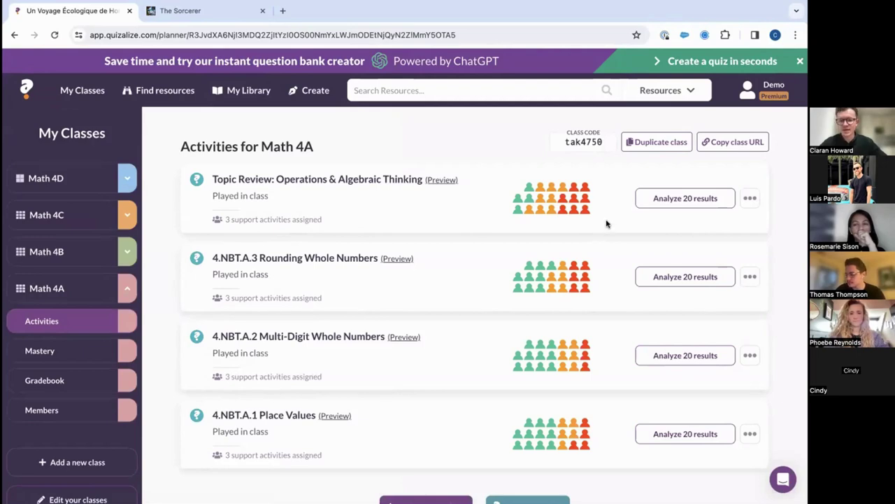
Examine the Math 4A results for 4.NBT.A.1 Place Values by skill and by who needs help, and view the leaderboard.
click(652, 433)
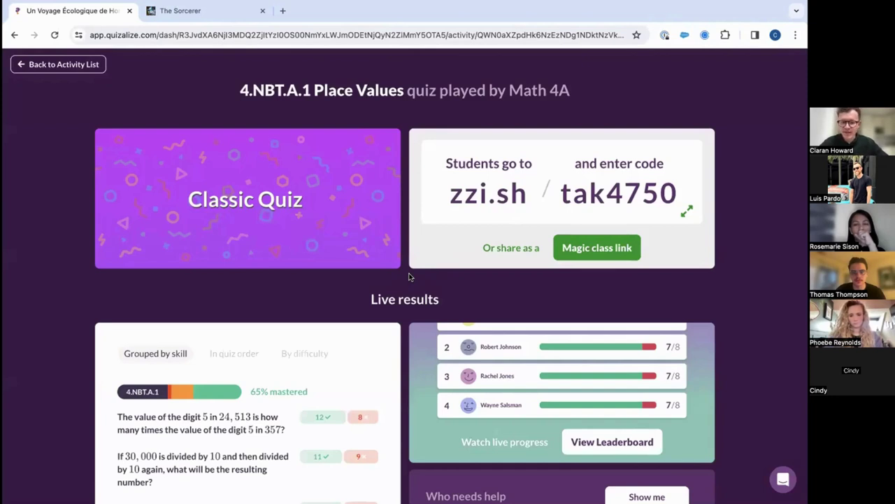
scroll(290, 344, down, 3)
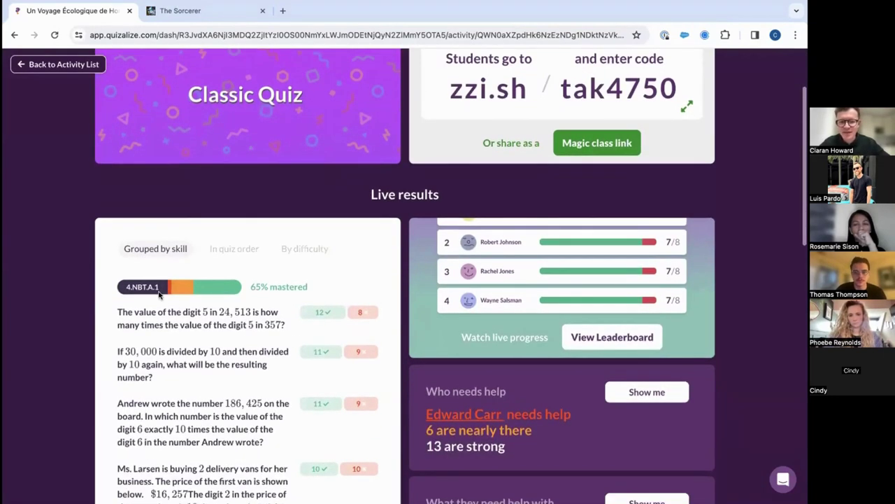
mouse_move(149, 287)
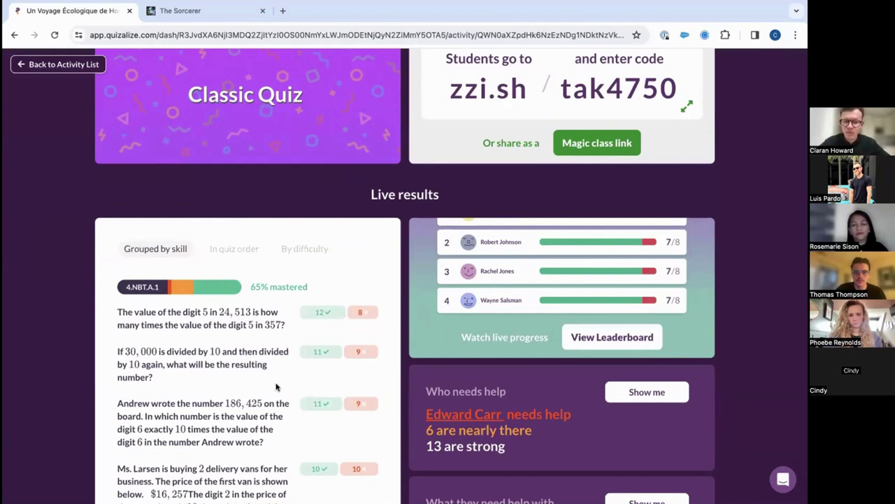
scroll(273, 368, down, 1)
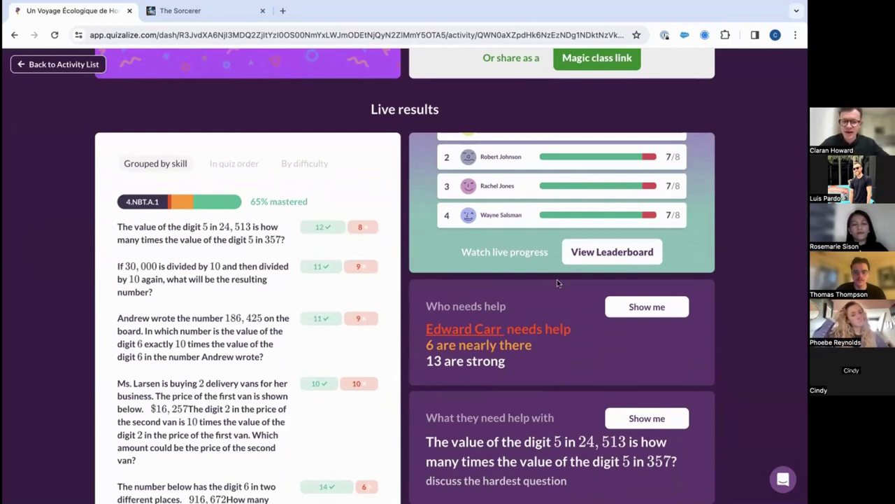
click(583, 252)
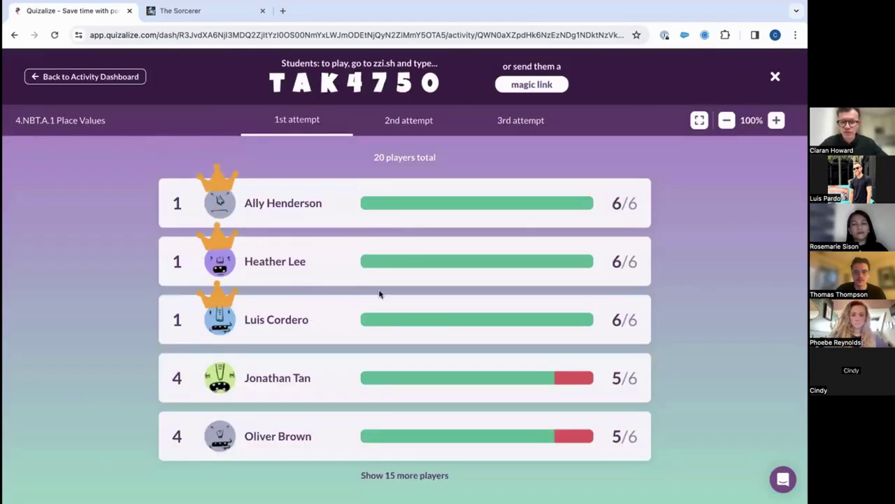
Expand the leaderboard to list all players, review their first-attempt scores, and return to the activity dashboard.
click(404, 475)
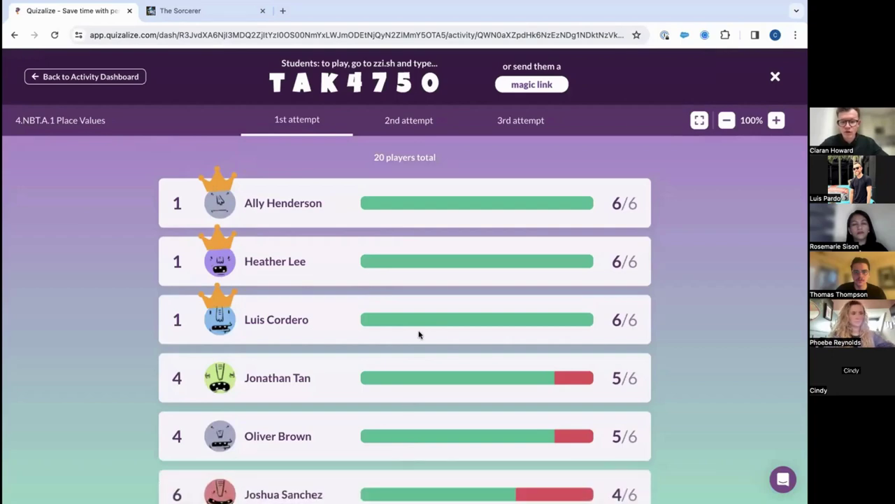
scroll(418, 334, down, 5)
scroll(419, 334, down, 5)
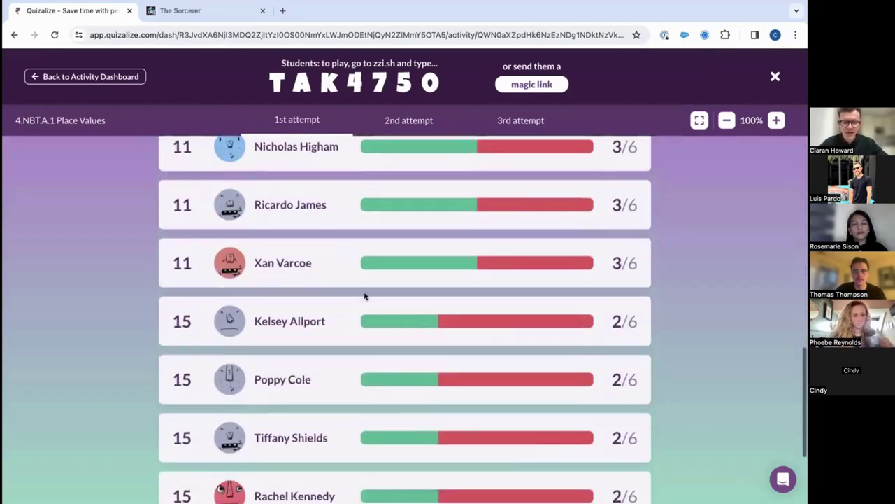
click(117, 78)
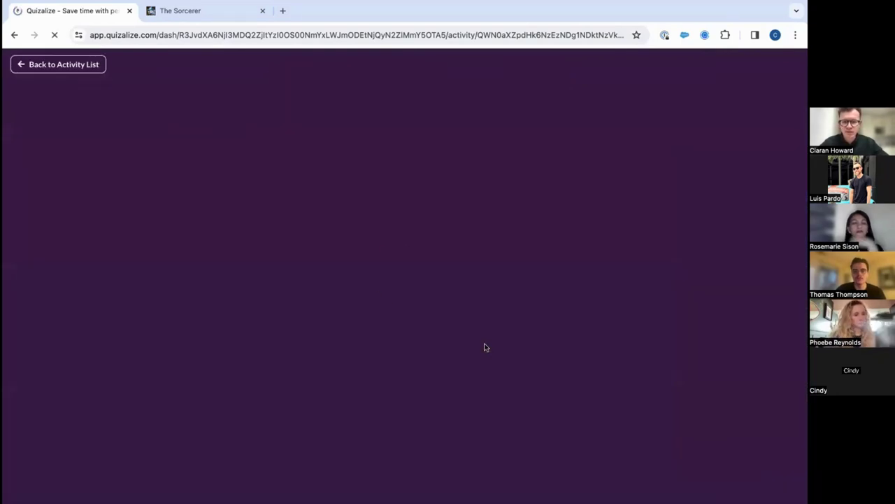
Examine who needs help with 4.NBT.A.1 Place Values and review the answers of the student in the needs-help group.
scroll(485, 337, down, 3)
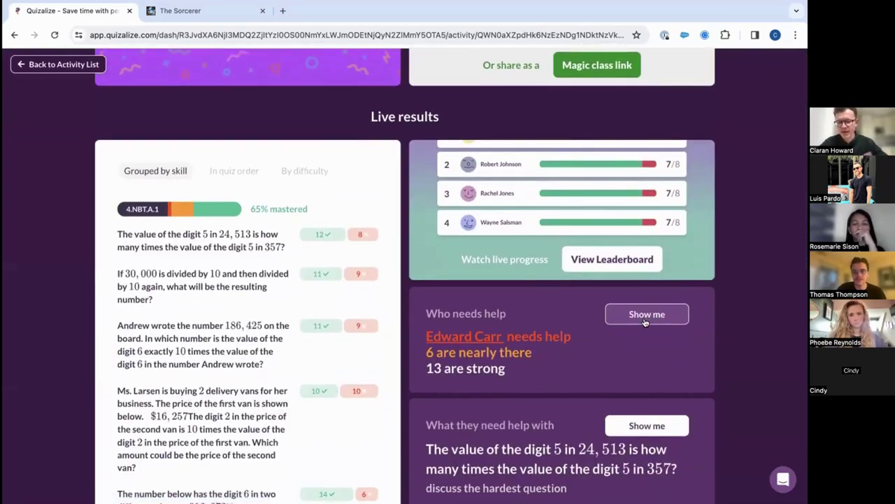
click(636, 316)
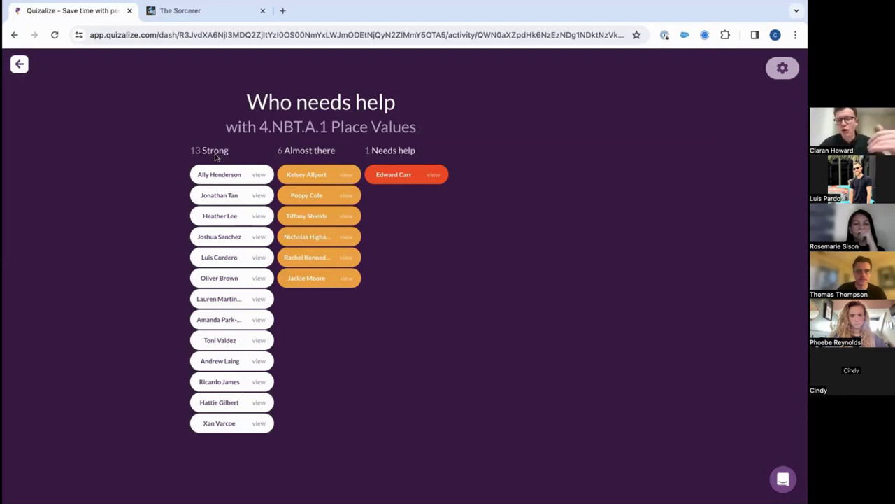
click(393, 175)
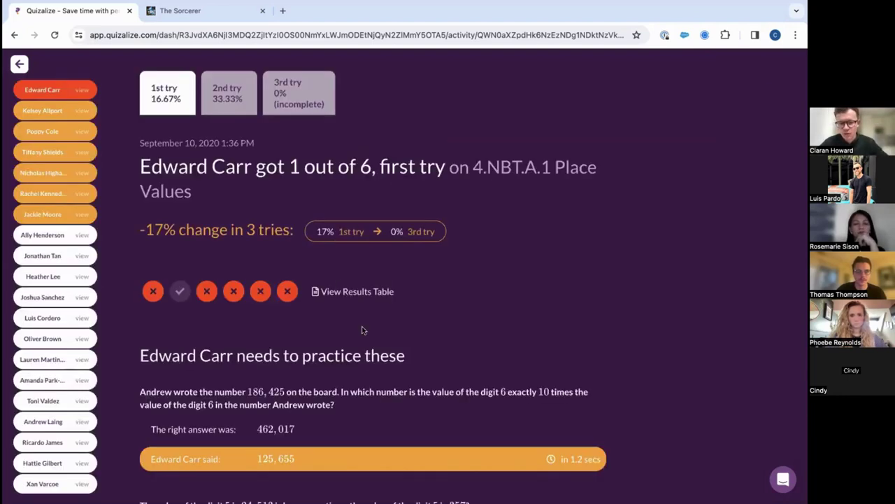
scroll(424, 321, down, 1)
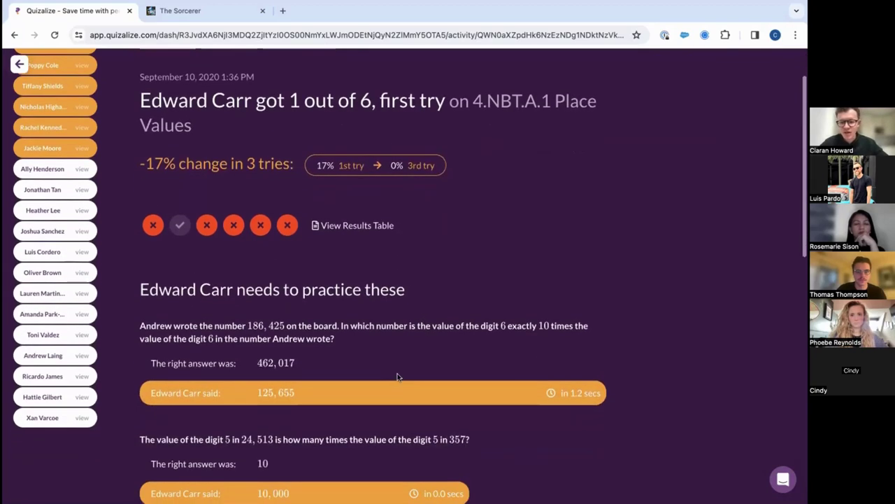
scroll(538, 452, down, 2)
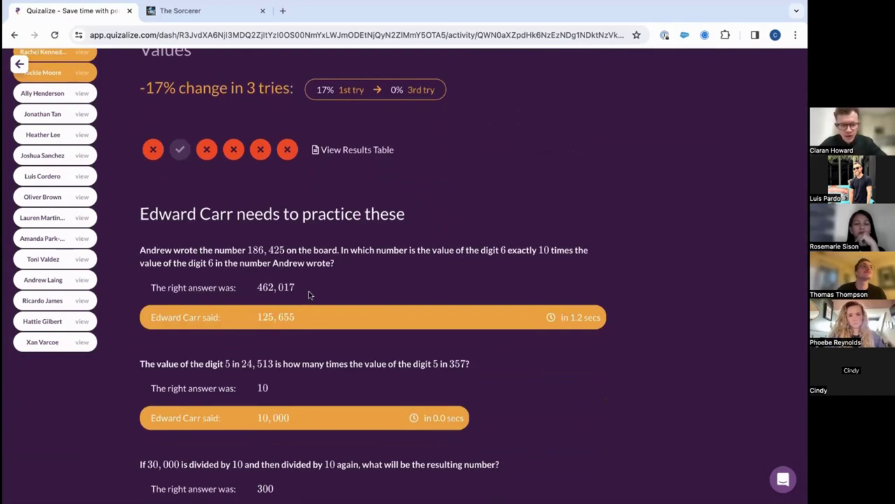
click(19, 63)
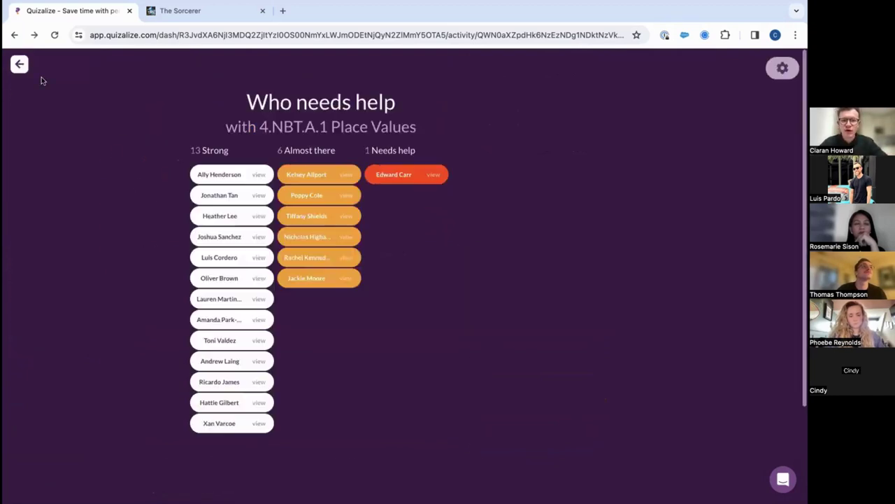
click(20, 65)
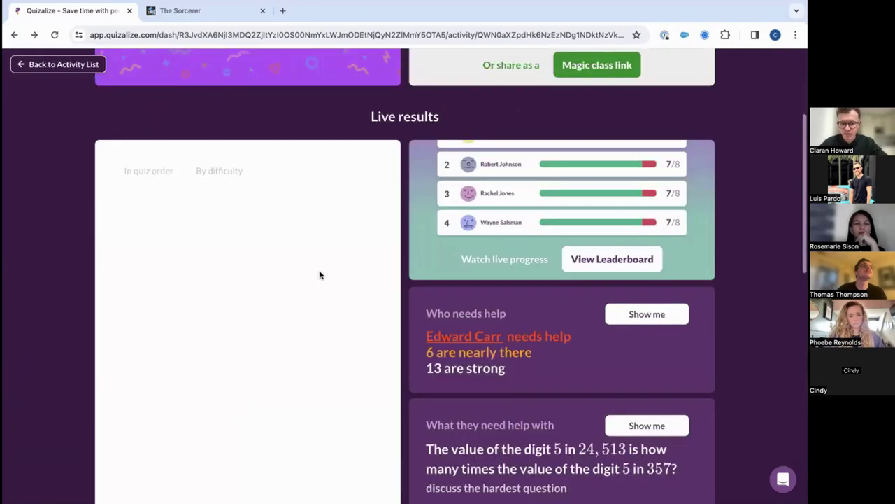
Examine what the class needs help with, showing student names on the answer charts for the two hardest questions.
scroll(319, 273, down, 1)
click(640, 342)
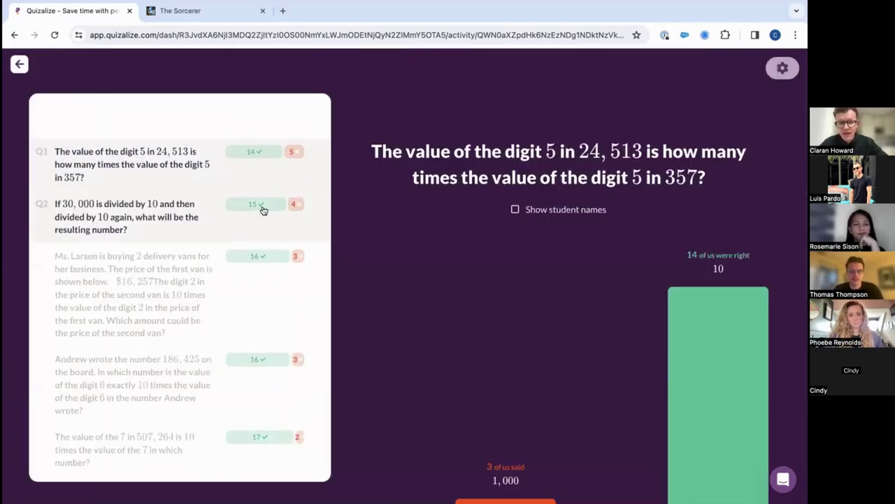
click(514, 210)
scroll(486, 454, down, 2)
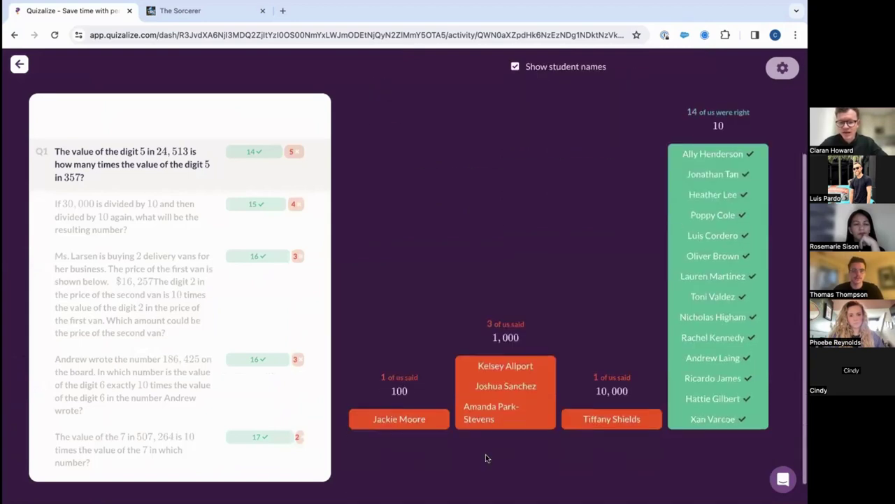
click(165, 214)
scroll(427, 159, up, 2)
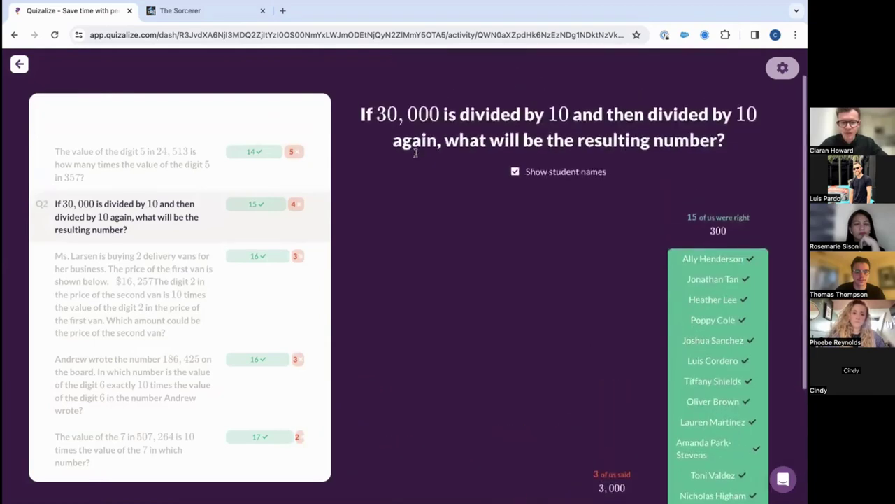
click(20, 64)
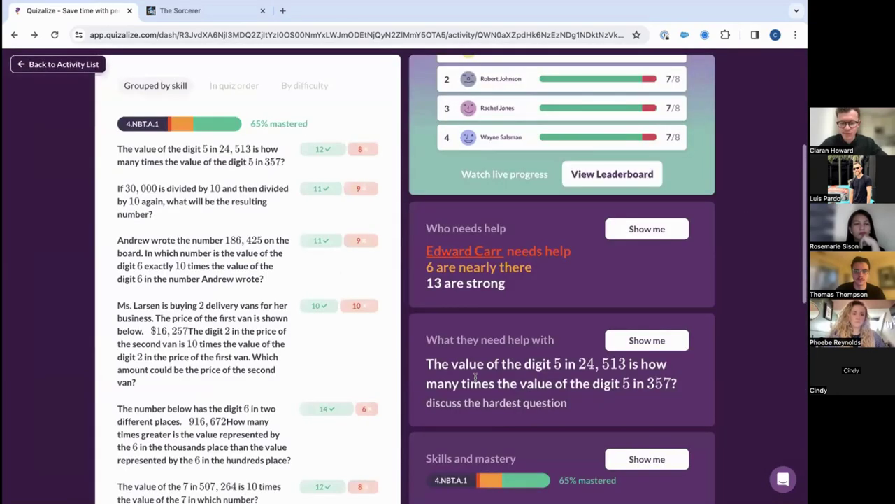
Examine the skills and mastery chart for 4.NBT.A.1 with student names shown.
scroll(476, 350, down, 4)
click(647, 310)
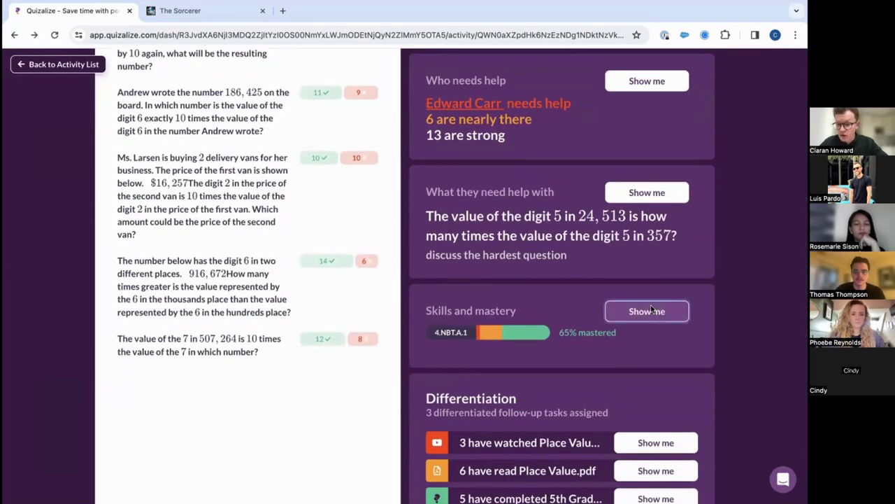
scroll(500, 412, down, 3)
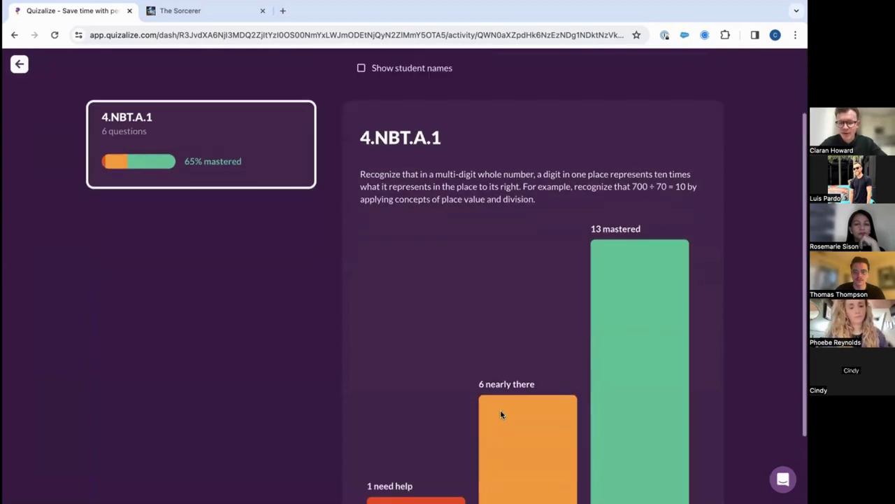
scroll(363, 175, up, 2)
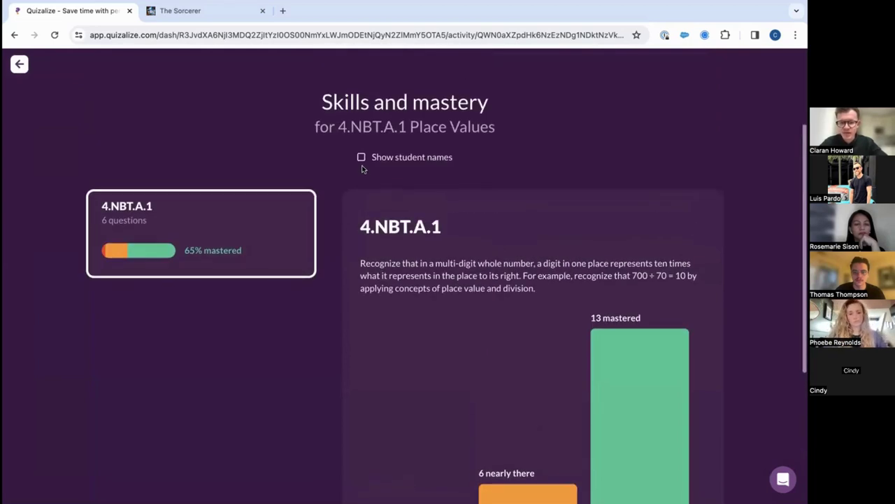
click(361, 158)
scroll(500, 318, down, 4)
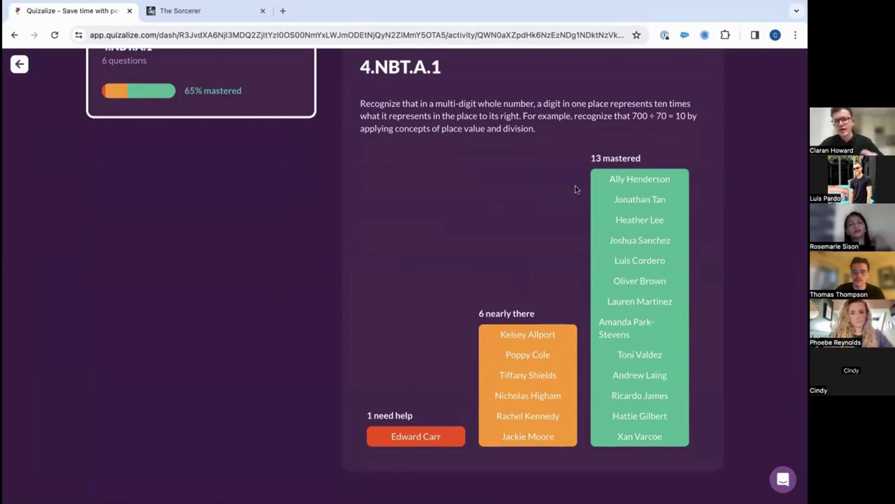
click(20, 67)
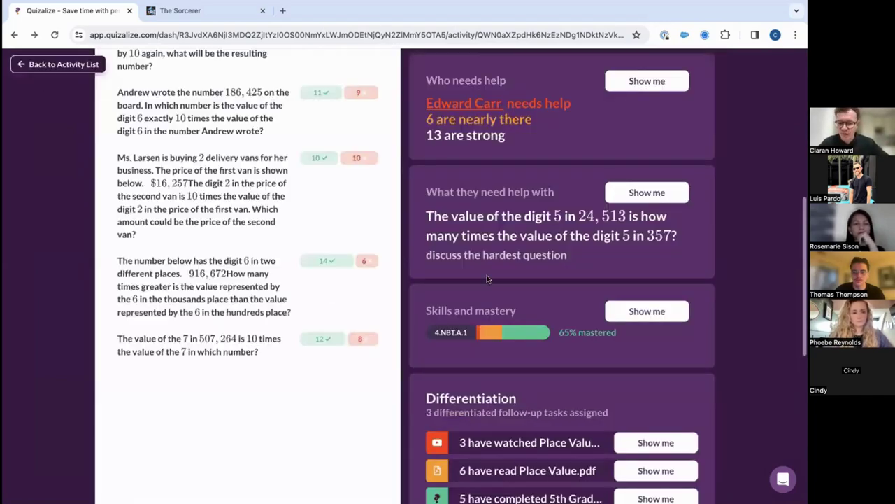
Review the differentiated follow-up tasks assigned in the activity's live results.
scroll(488, 279, down, 1)
scroll(484, 311, down, 1)
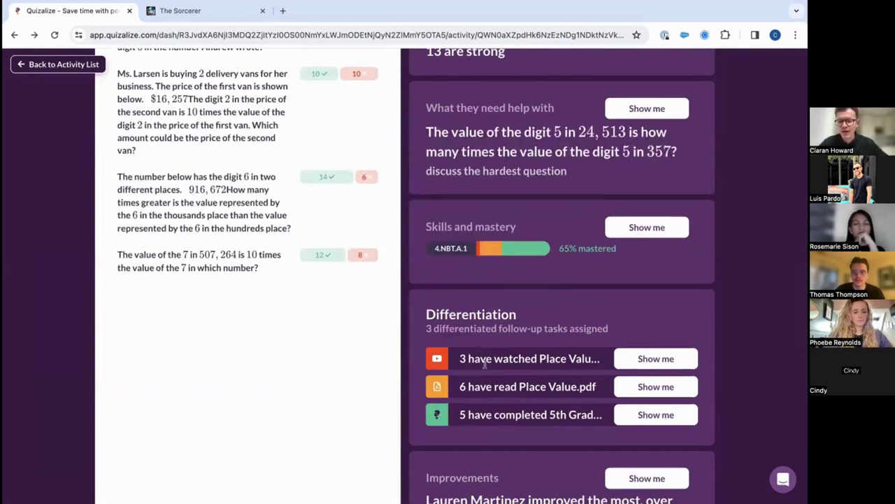
scroll(483, 353, down, 1)
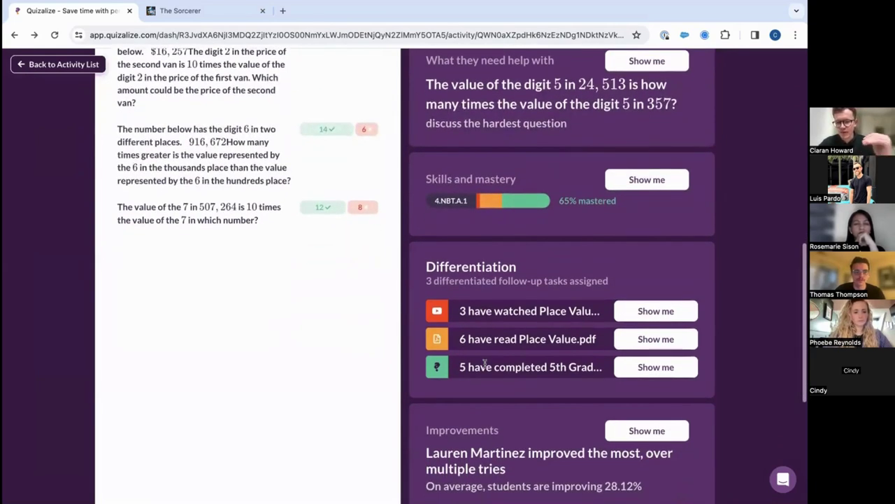
scroll(486, 363, down, 1)
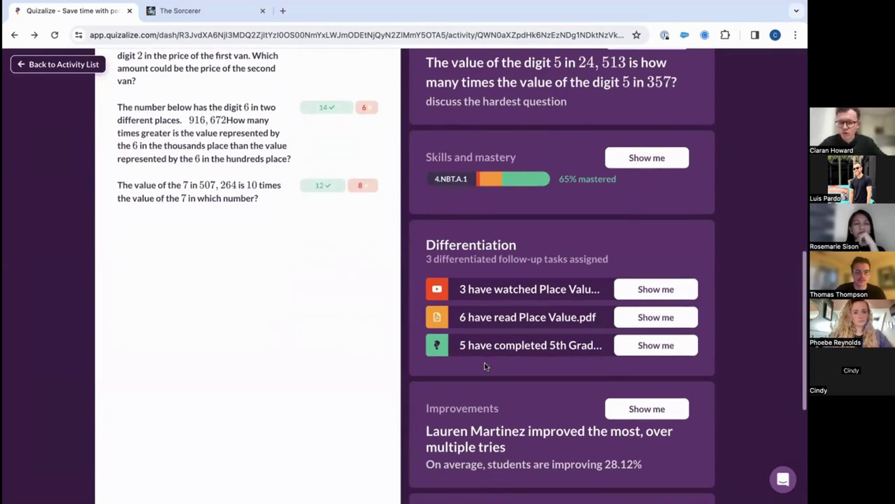
scroll(485, 363, down, 1)
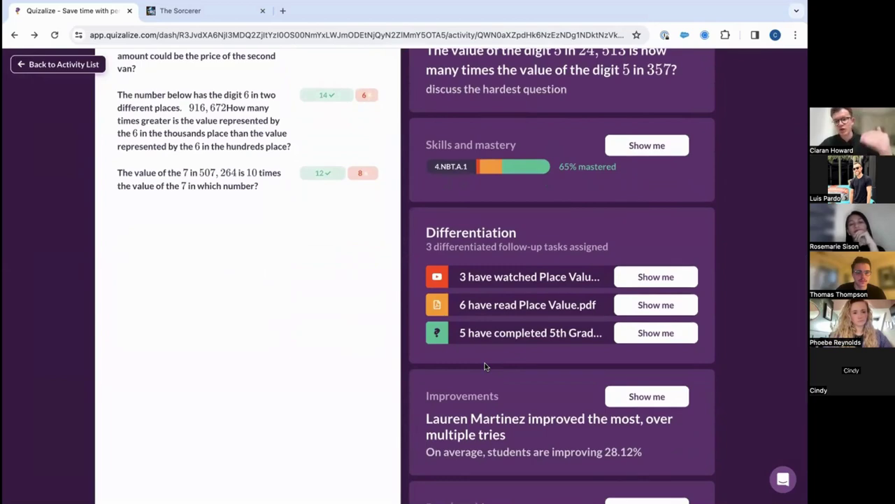
Examine each student's improvement over multiple tries in 4.NBT.A.1 Place Values, including those who played only once.
scroll(485, 363, down, 1)
scroll(485, 363, down, 3)
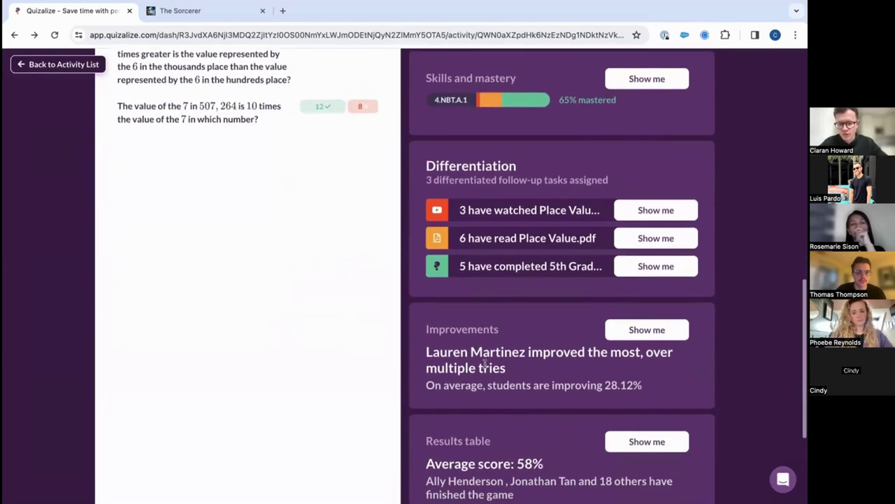
click(616, 327)
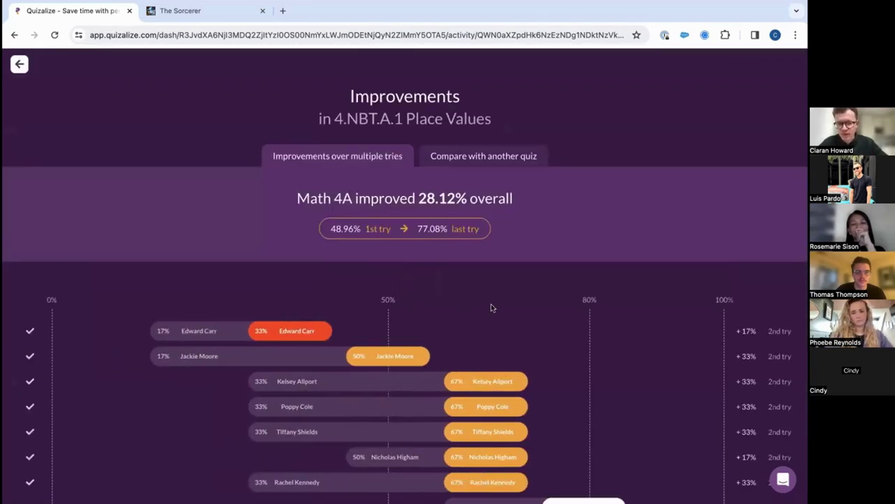
scroll(491, 305, down, 3)
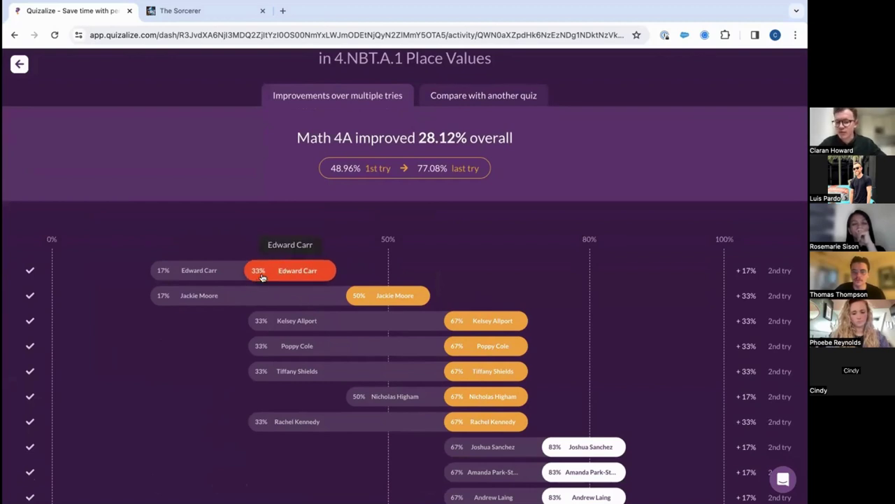
scroll(379, 336, down, 2)
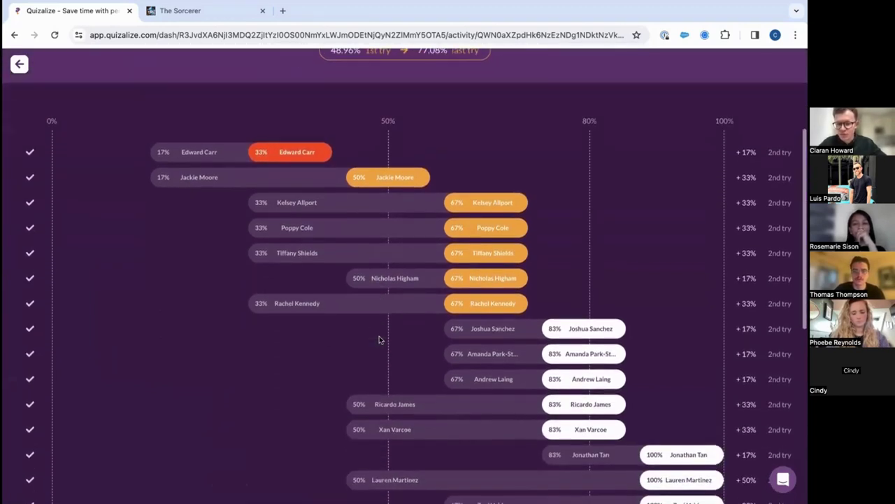
scroll(380, 339, down, 1)
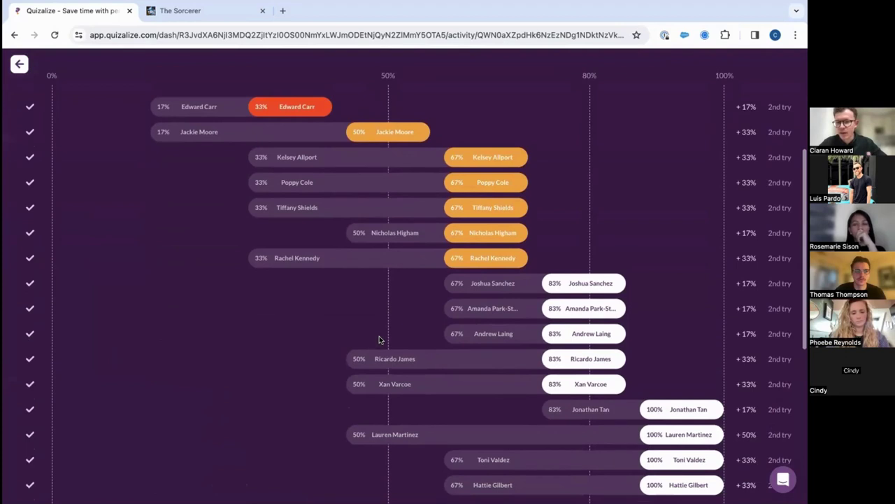
scroll(379, 339, down, 3)
scroll(379, 339, down, 2)
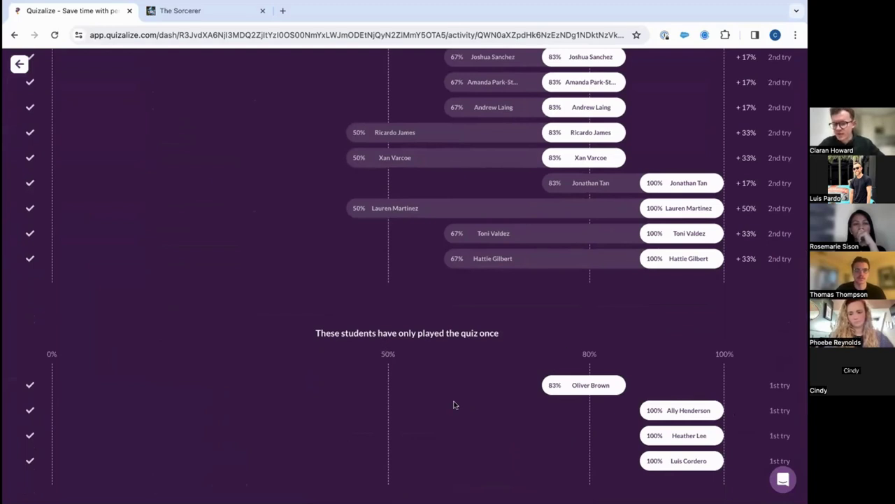
click(20, 65)
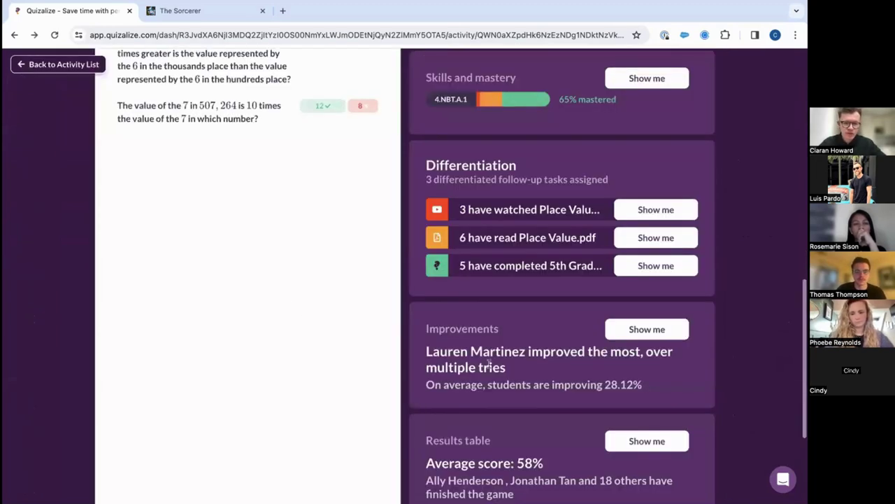
Leave the activity results and view the Math 4A mastery table for Common Core Mathematics Grade 4.
scroll(489, 363, down, 4)
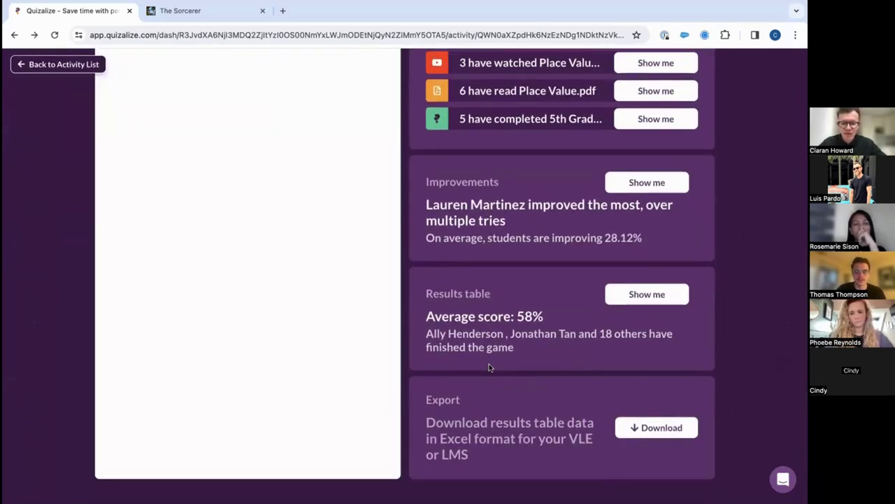
scroll(489, 368, up, 4)
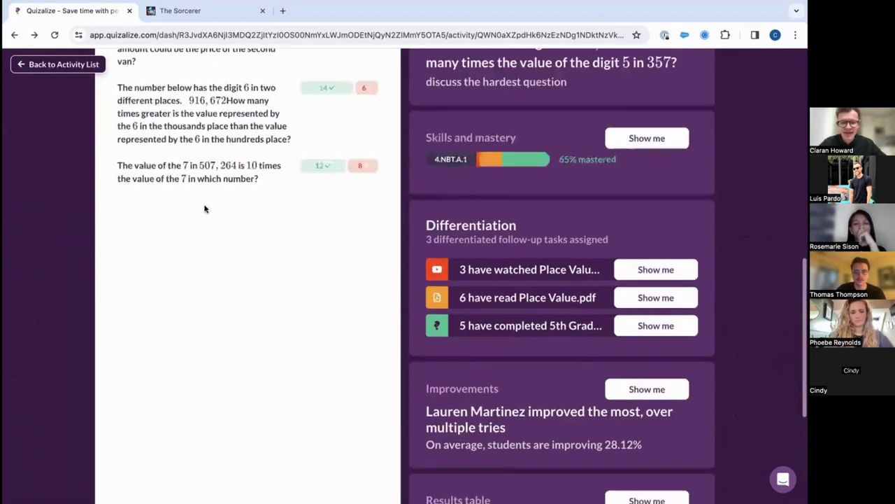
click(48, 63)
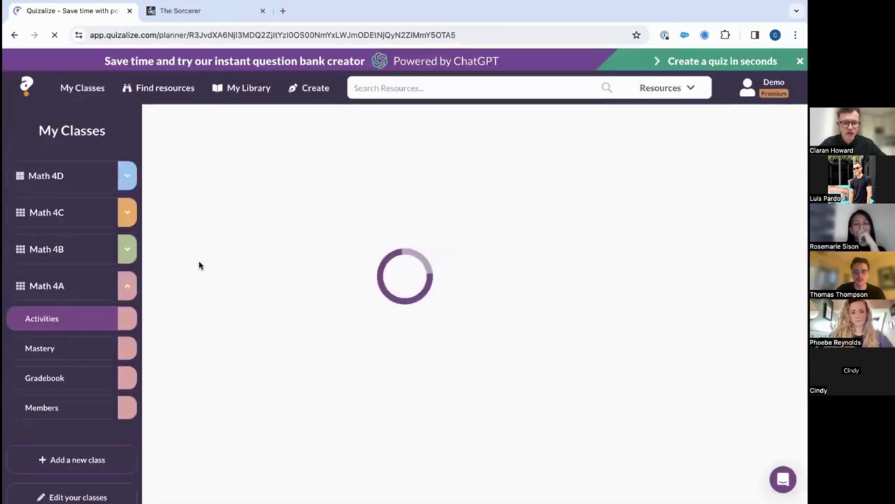
click(66, 349)
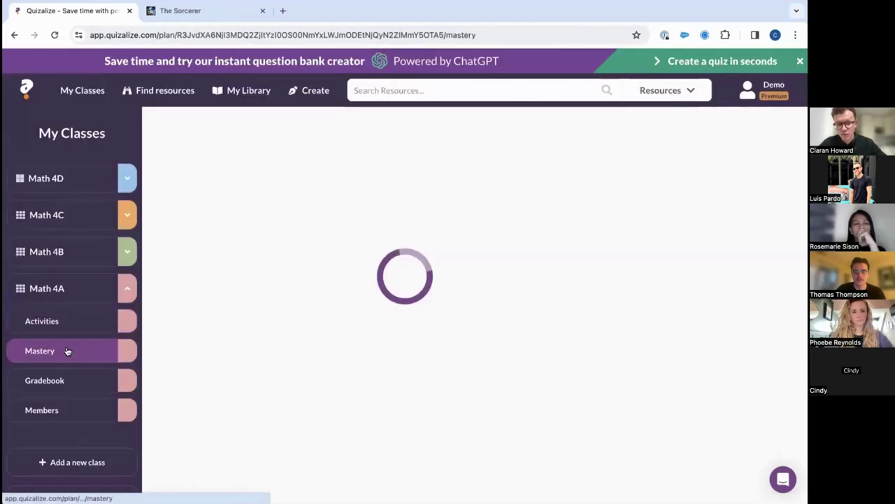
click(219, 210)
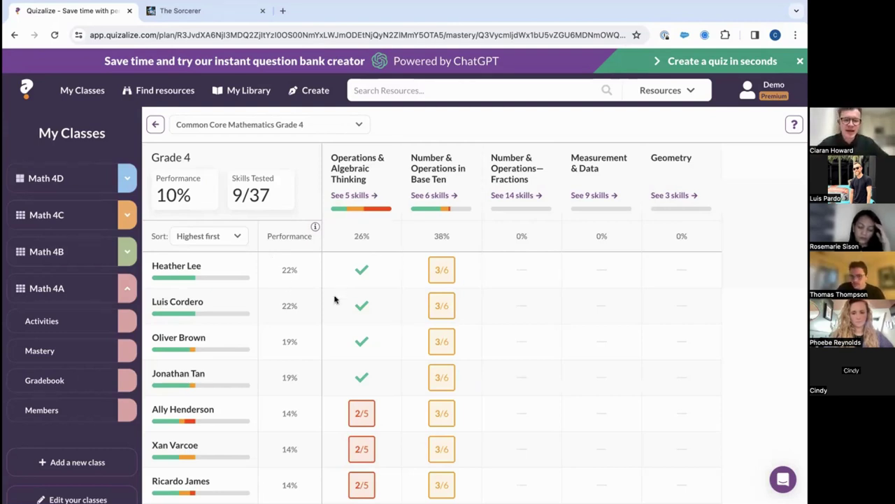
Open the skills breakdown for Operations & Algebraic Thinking in the Math 4A mastery table.
click(374, 195)
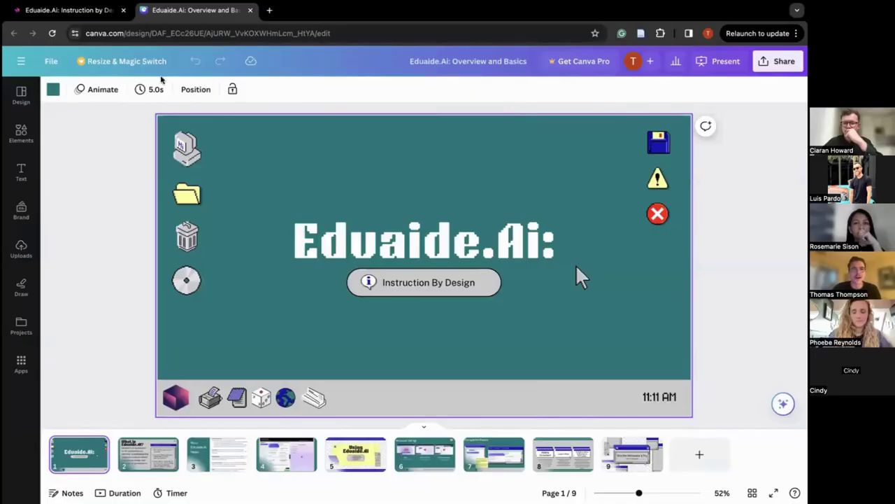
Switch to Canva, present the "Eduaide.Ai: Overview and Basics" deck and advance past the title slide.
click(91, 11)
click(90, 10)
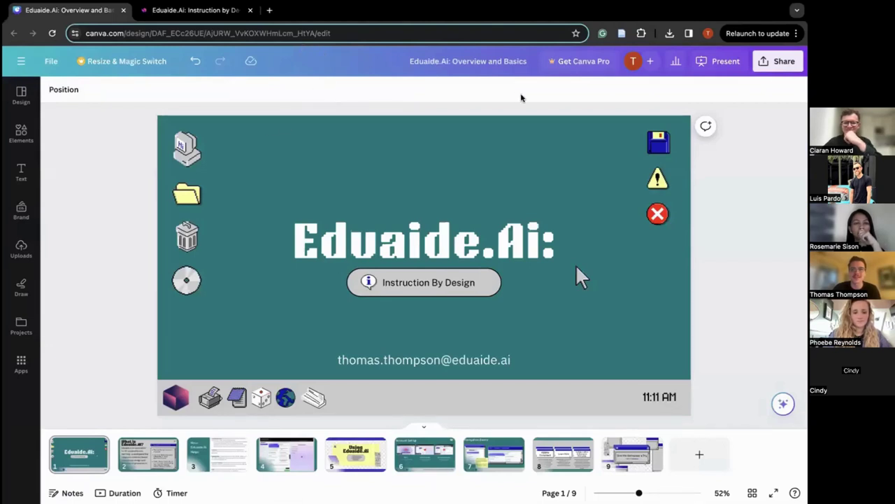
click(721, 61)
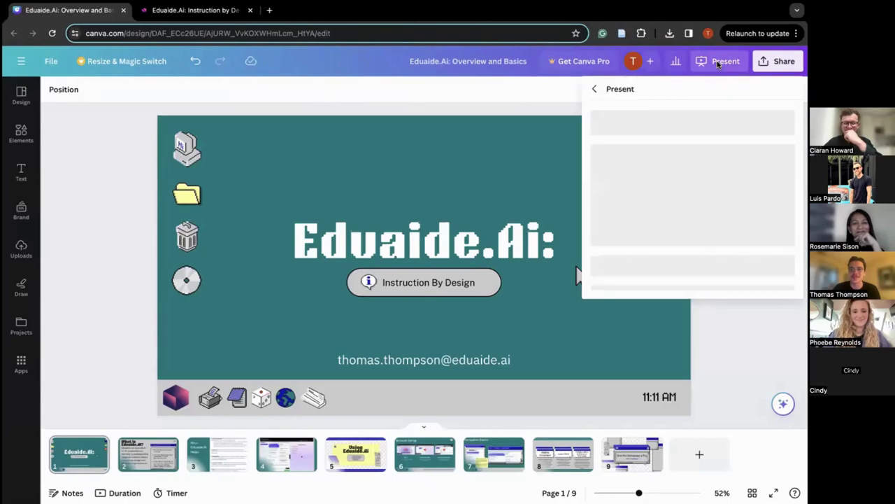
click(638, 340)
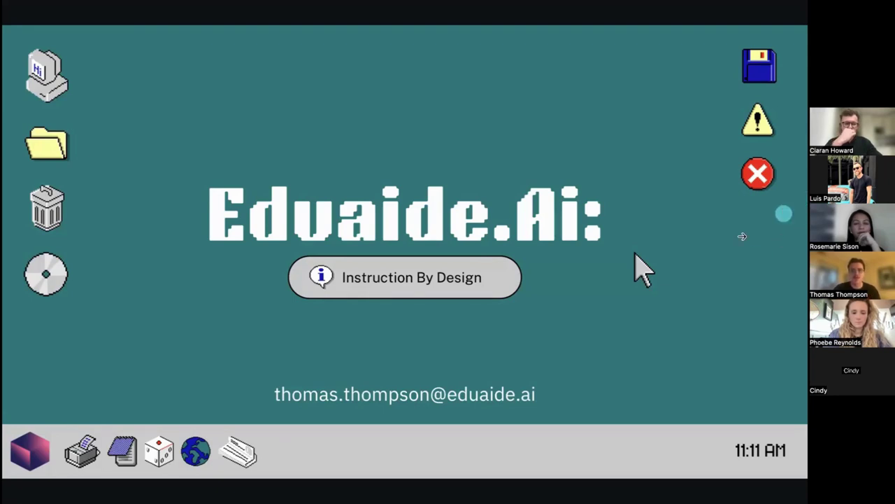
key(Right)
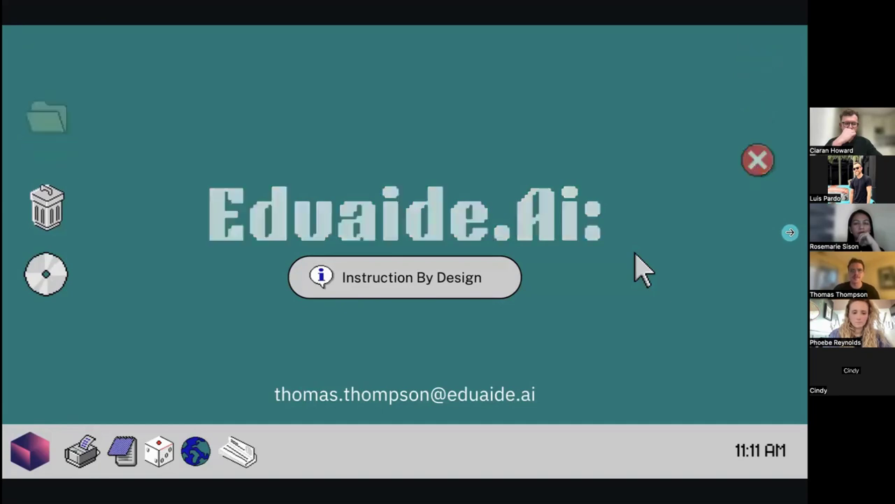
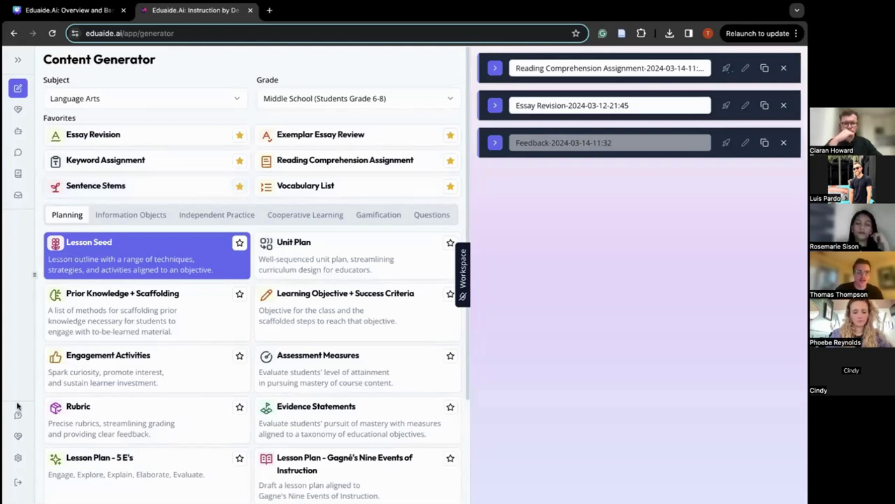
Examine the subject and AI output language options in Eduaide.Ai's account preferences.
click(18, 461)
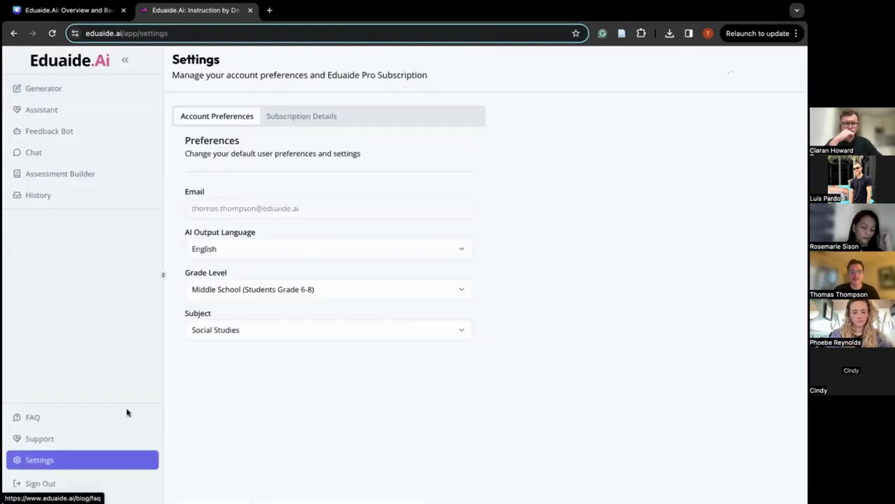
click(283, 335)
click(262, 259)
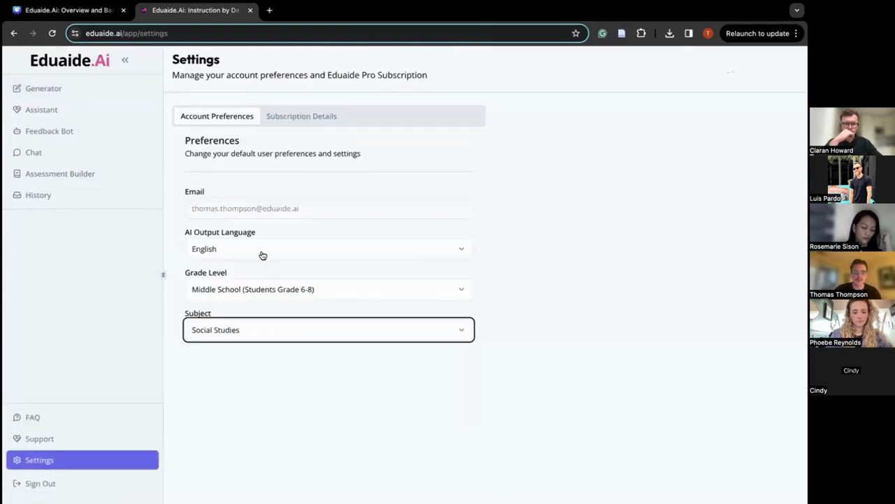
click(285, 253)
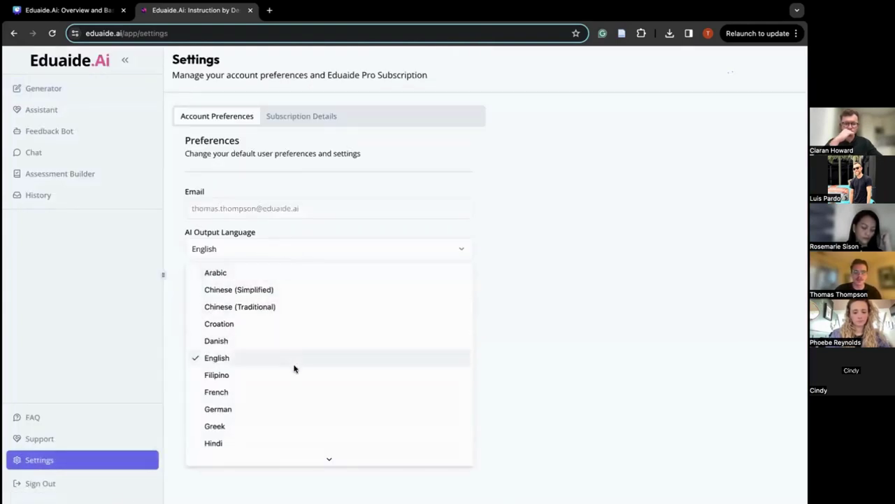
scroll(312, 456, down, 4)
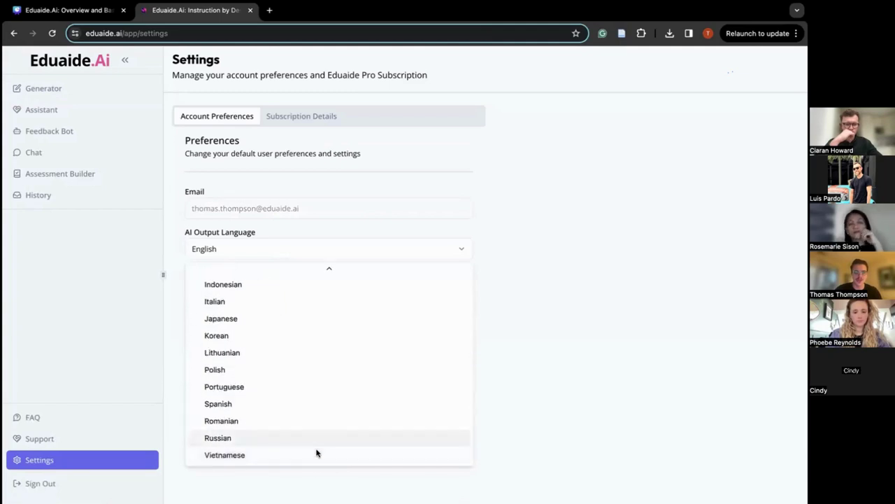
scroll(332, 268, up, 5)
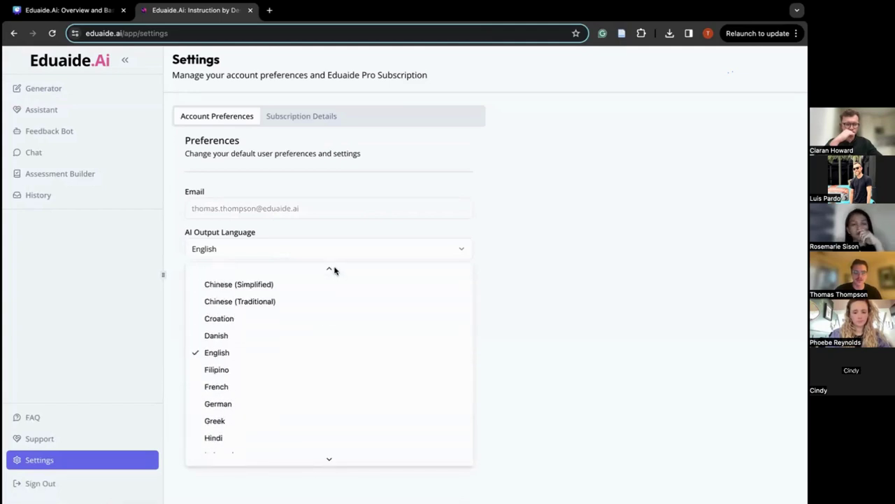
click(276, 249)
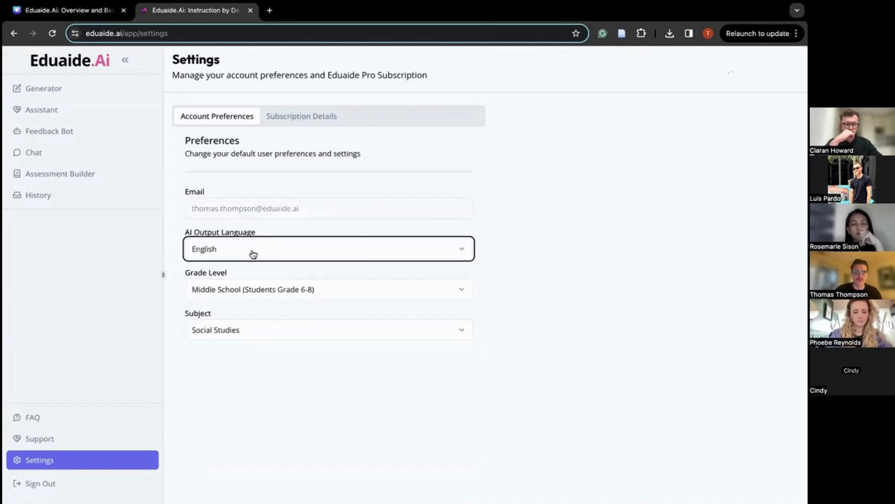
Return to the Content Generator and replace the topic with "Library of Babel - Borges".
click(72, 85)
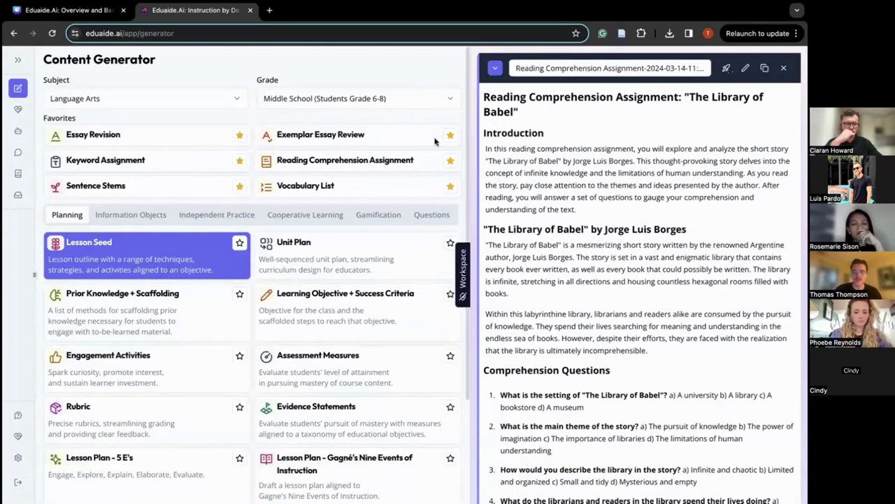
scroll(328, 256, down, 2)
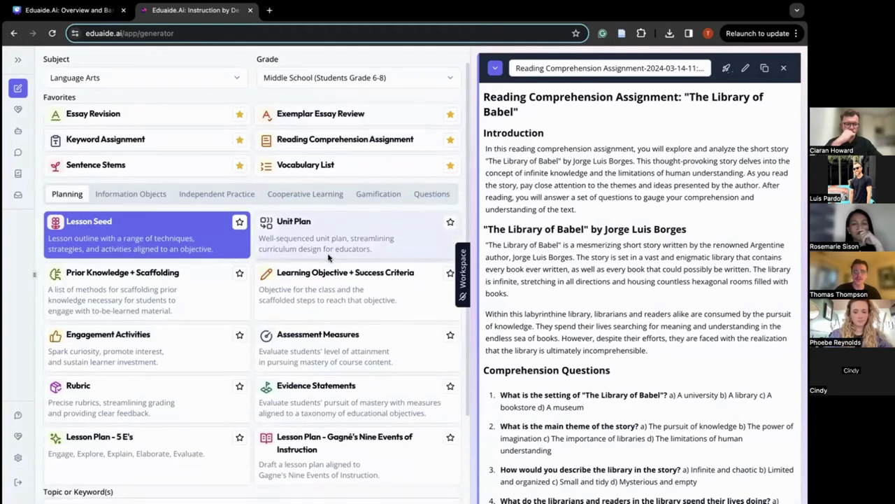
scroll(329, 256, down, 3)
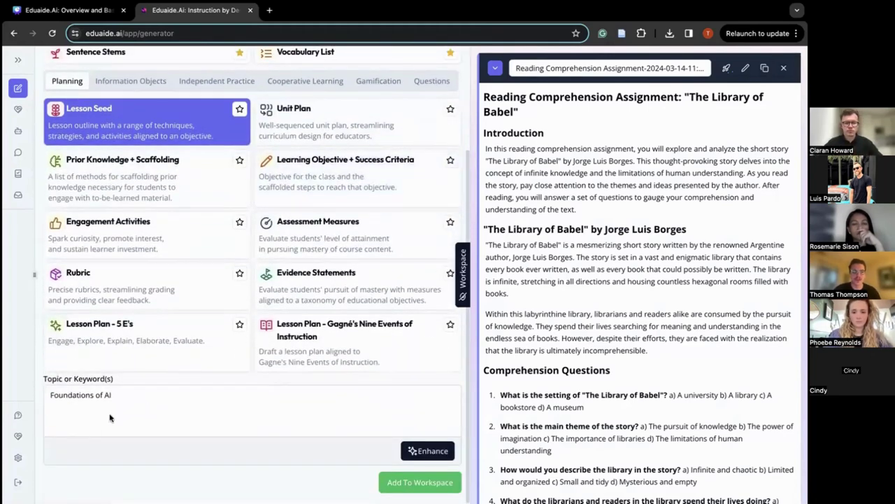
key(ctrl+a)
key(BackSpace)
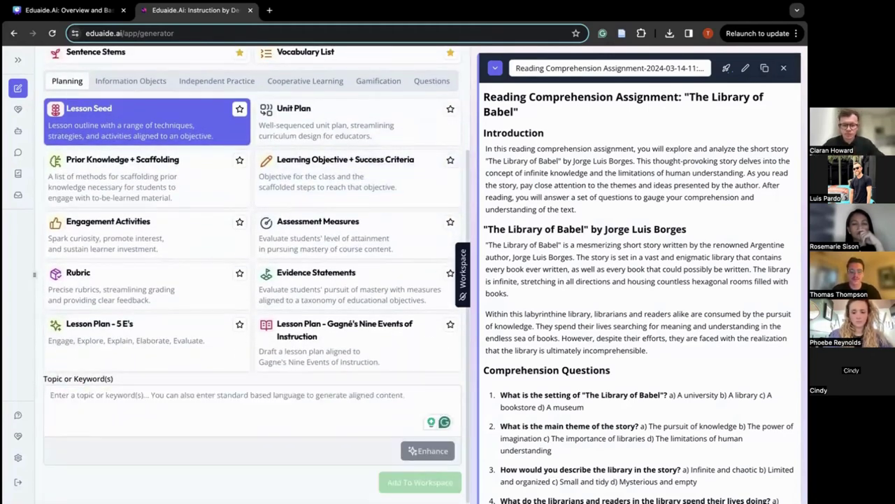
text(Library o)
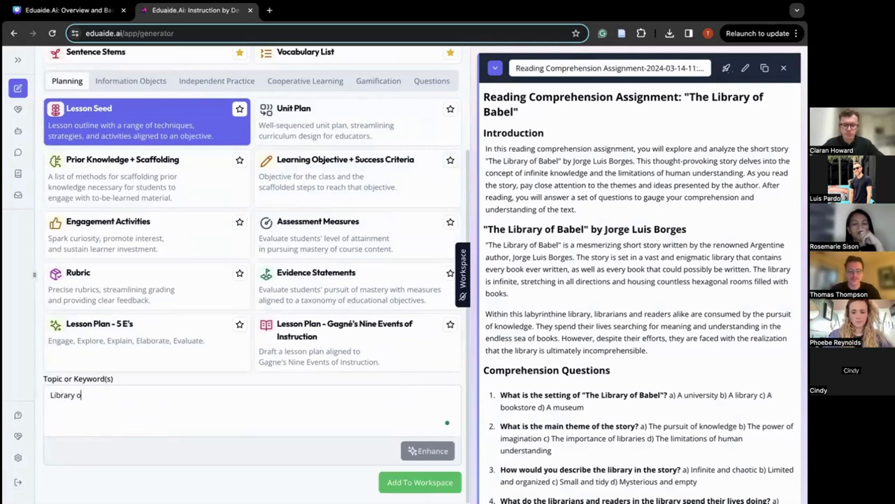
text(f)
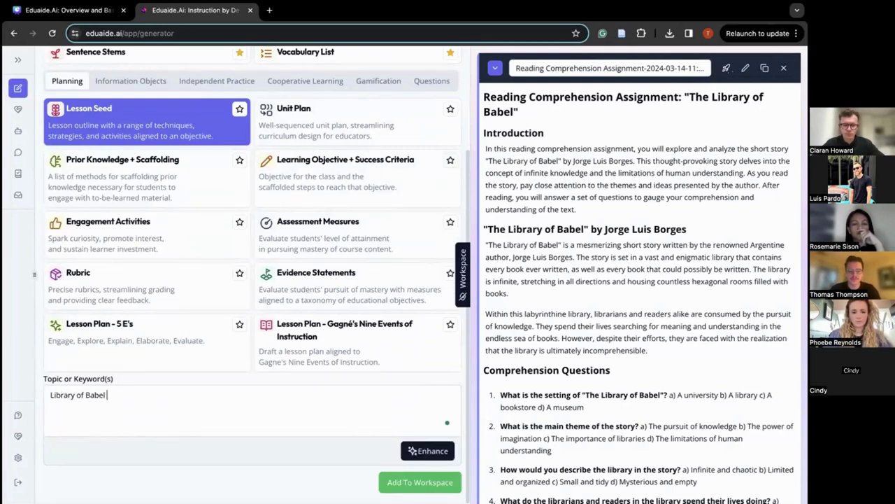
text( Babel - Borges)
Collapse the expanded documents in the workspace.
click(494, 68)
click(495, 106)
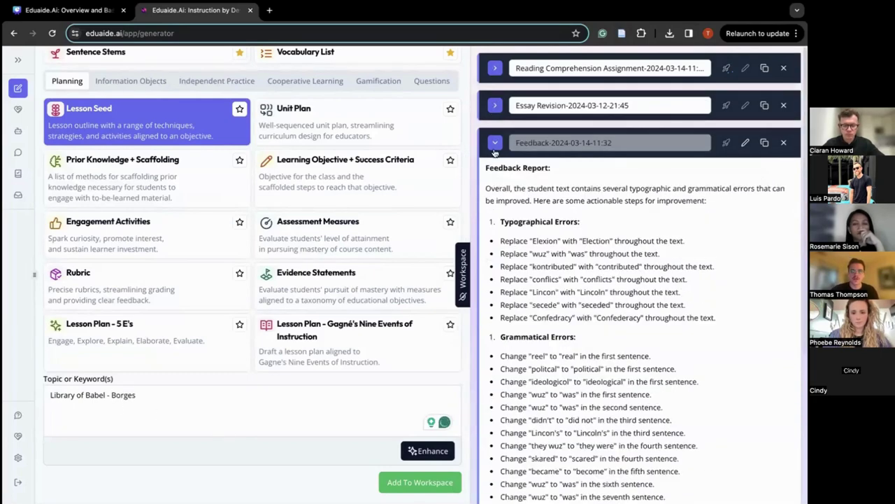
click(494, 143)
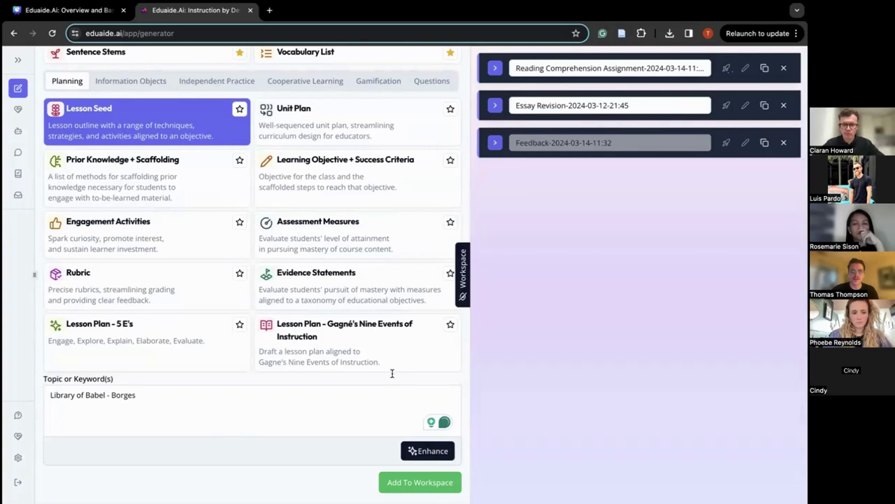
Enhance the Library of Babel topic into a detailed learning objective and review its wording.
click(426, 454)
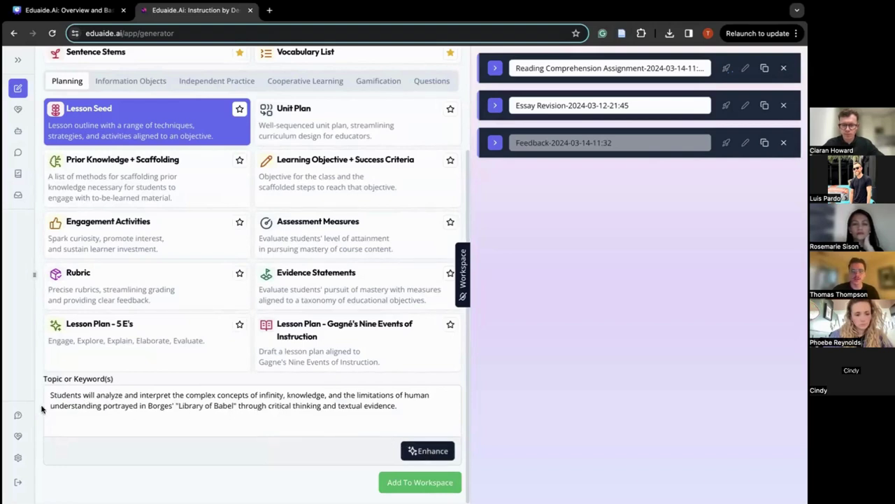
drag(51, 396, 308, 418)
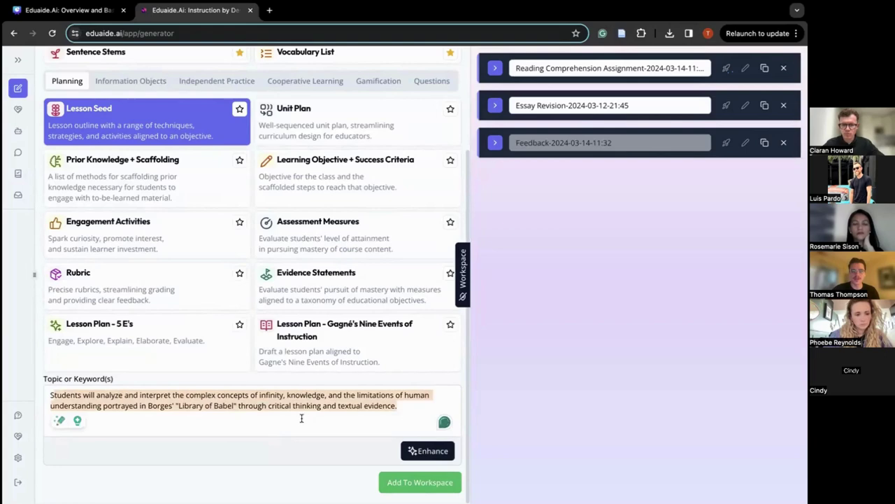
click(302, 419)
Generate a Reading Comprehension Assignment from the enhanced topic and add it to the workspace.
scroll(350, 238, up, 2)
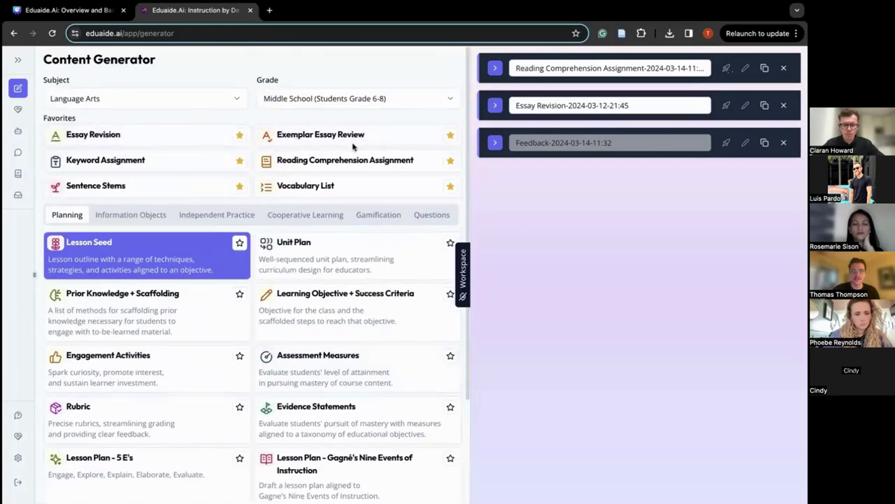
click(334, 165)
scroll(302, 363, down, 2)
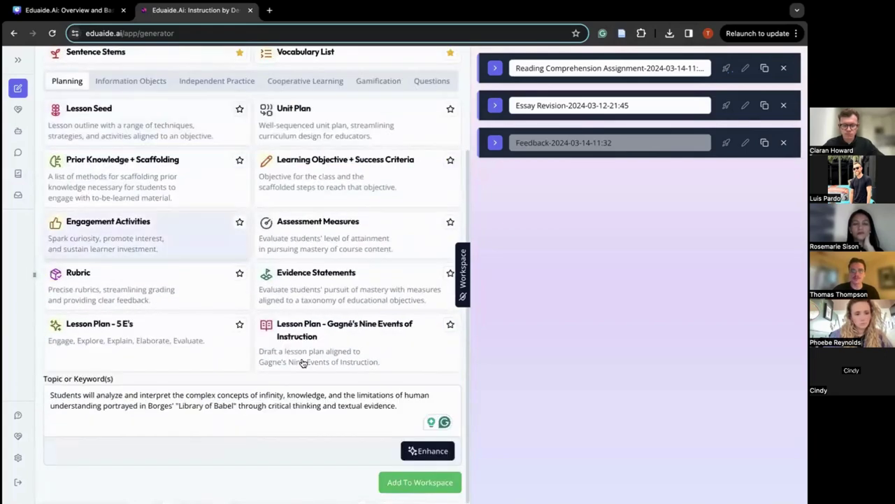
click(412, 485)
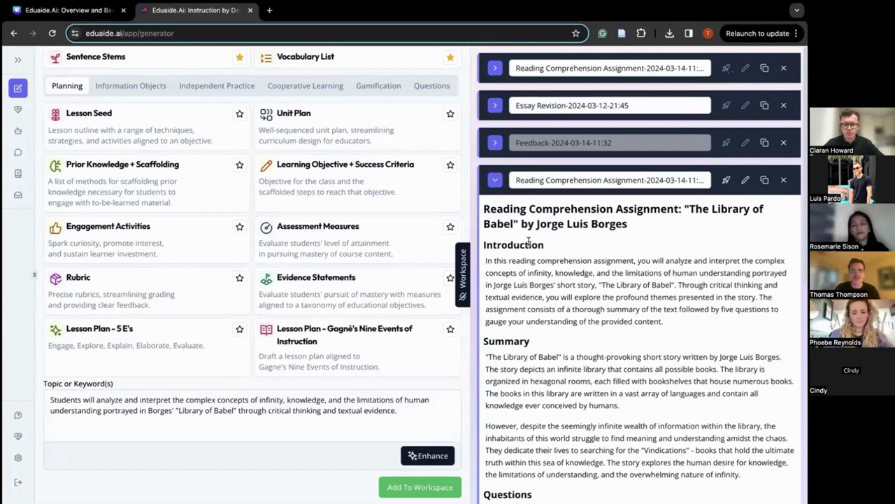
Examine the new assignment's introduction, summary and multiple-choice questions against the learning objective.
triple_click(410, 410)
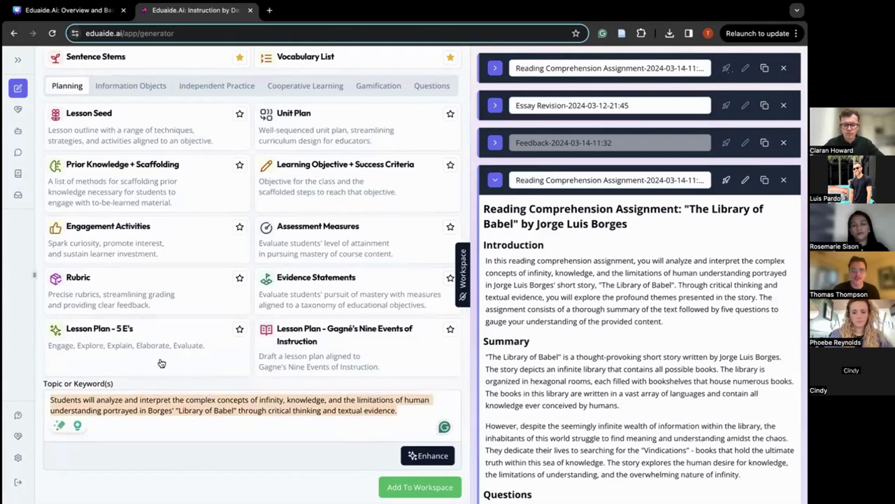
scroll(559, 350, down, 2)
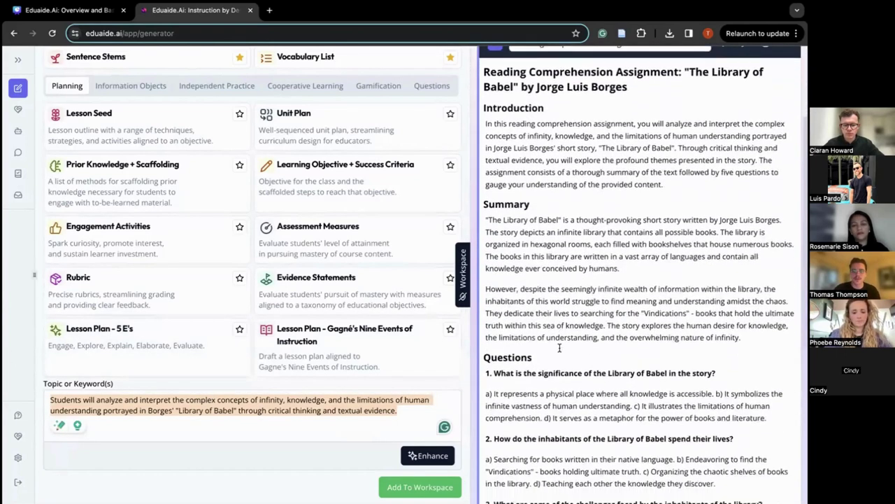
scroll(560, 347, up, 1)
drag(486, 274, 705, 379)
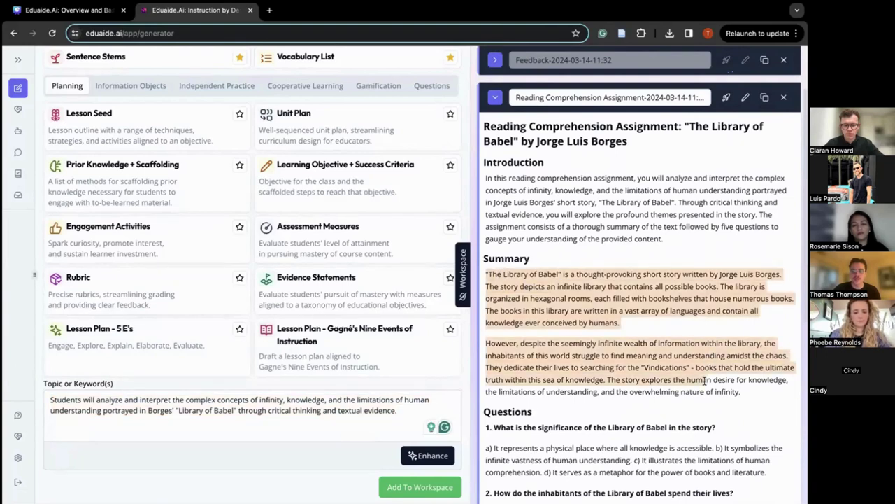
scroll(660, 351, down, 6)
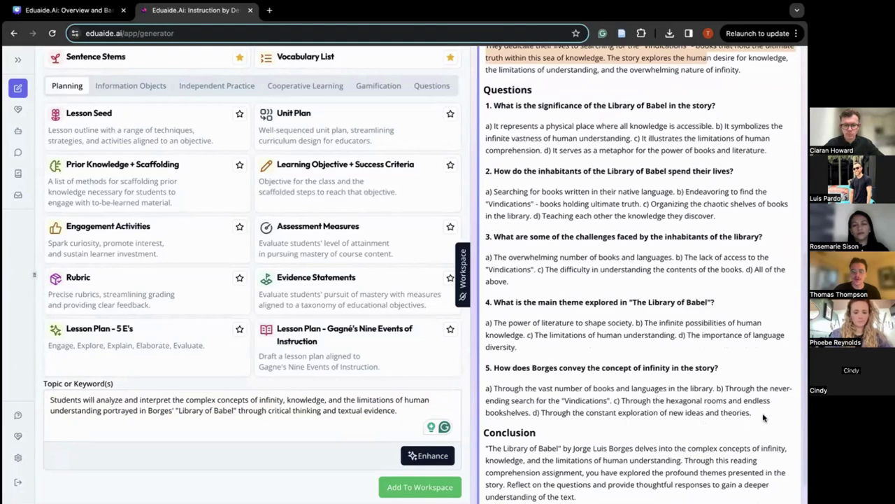
drag(763, 418, 534, 254)
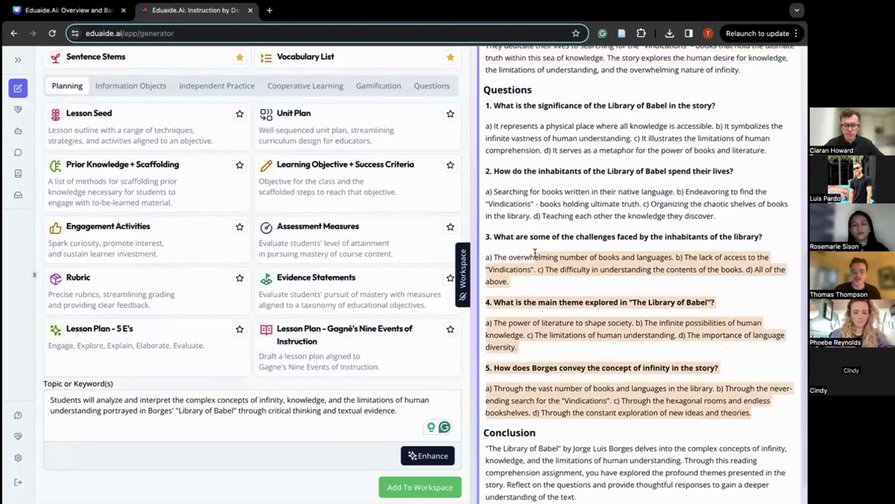
scroll(553, 245, up, 10)
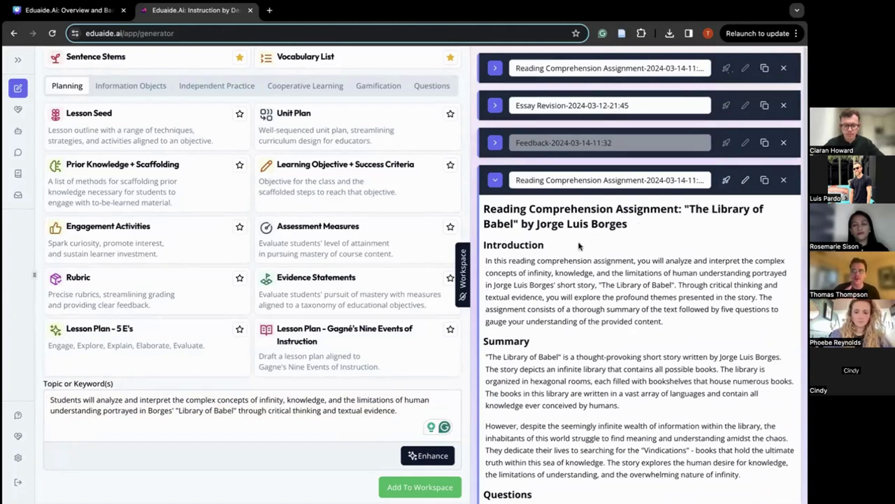
Generate an answer key for the Library of Babel assignment, then create follow-up discussion prompts from it.
click(727, 184)
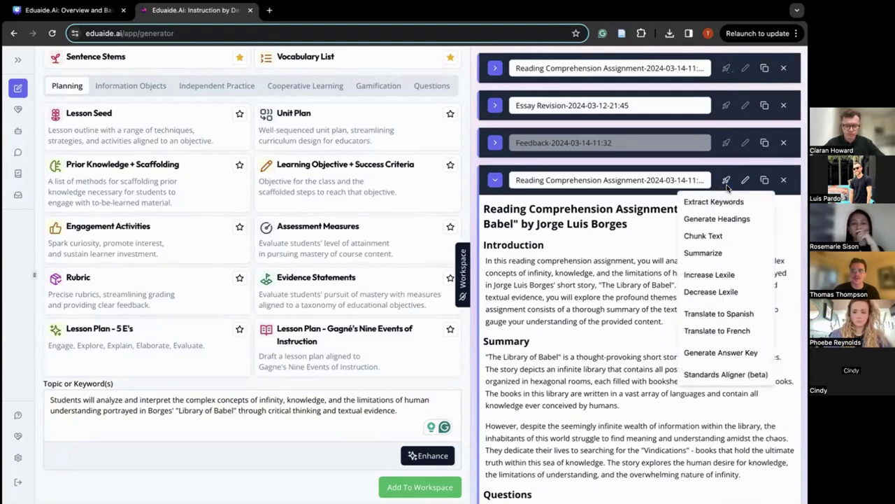
click(717, 203)
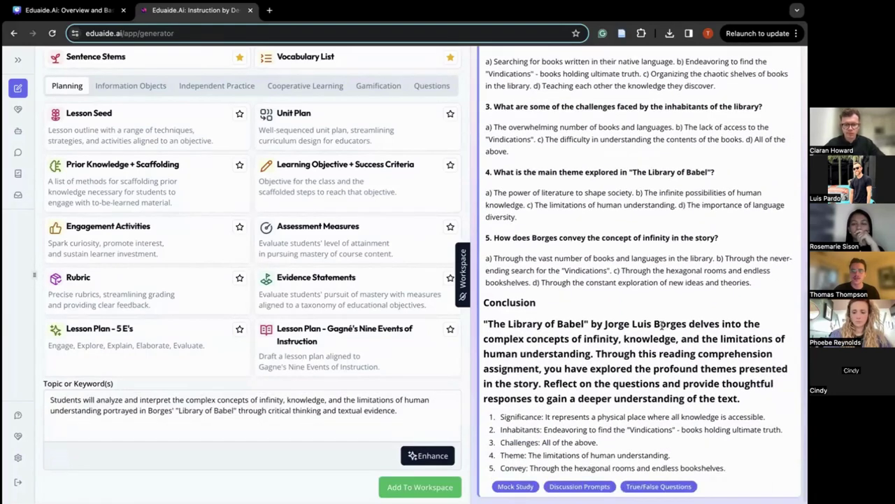
drag(727, 468, 501, 417)
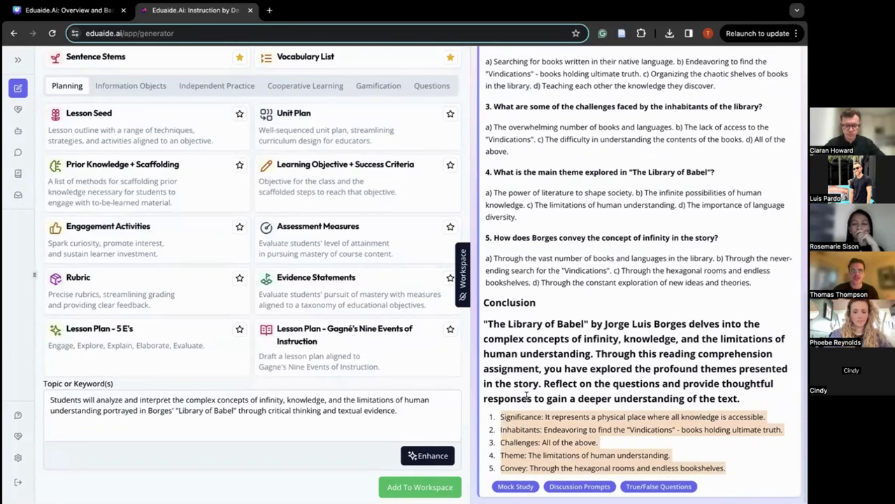
click(589, 486)
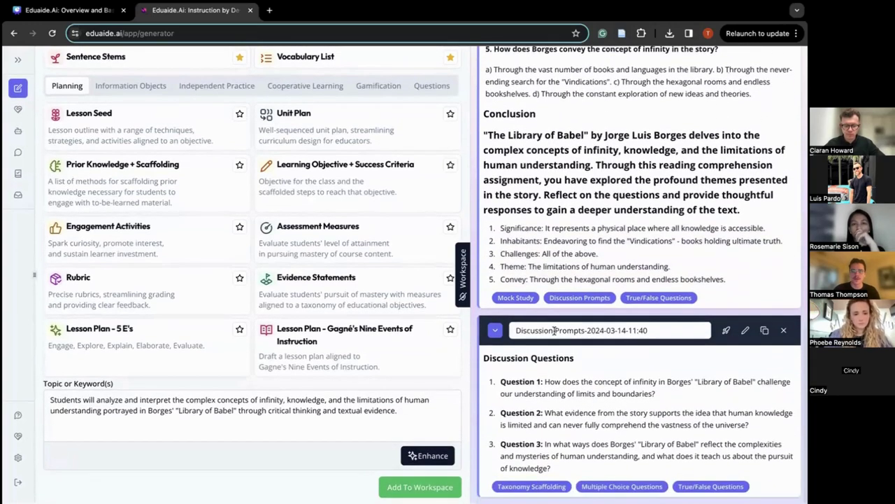
Collapse the Library of Babel reading comprehension assignment and its discussion prompts in the workspace.
scroll(554, 332, up, 1)
scroll(554, 332, up, 10)
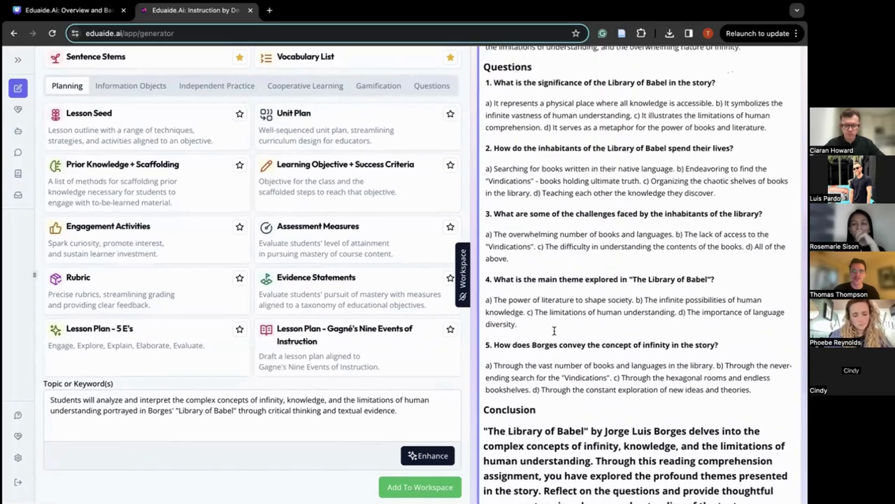
scroll(554, 335, up, 3)
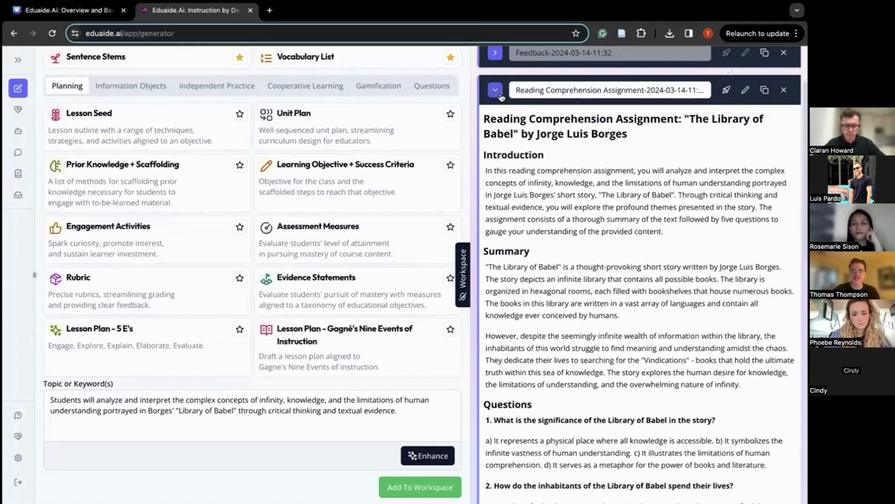
scroll(495, 97, up, 2)
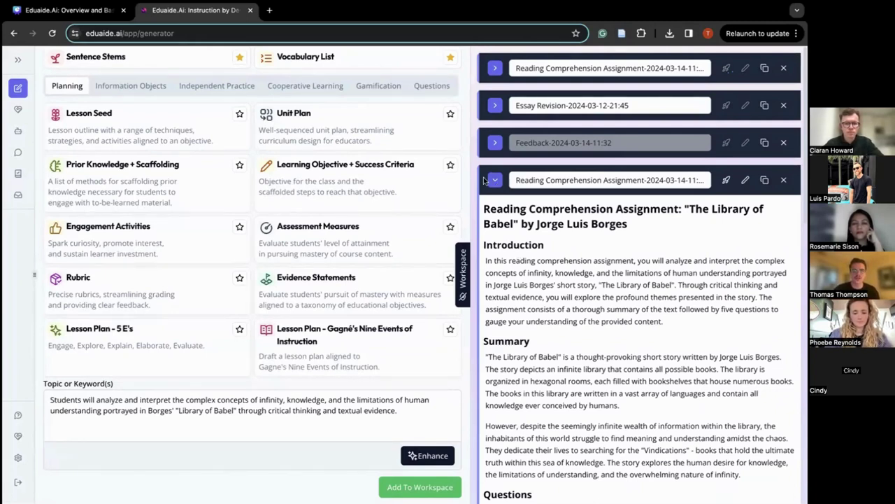
click(496, 183)
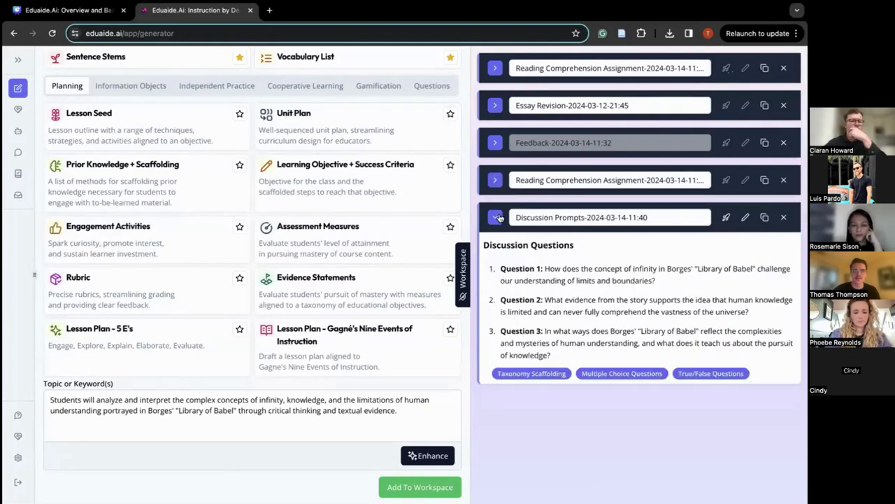
click(497, 217)
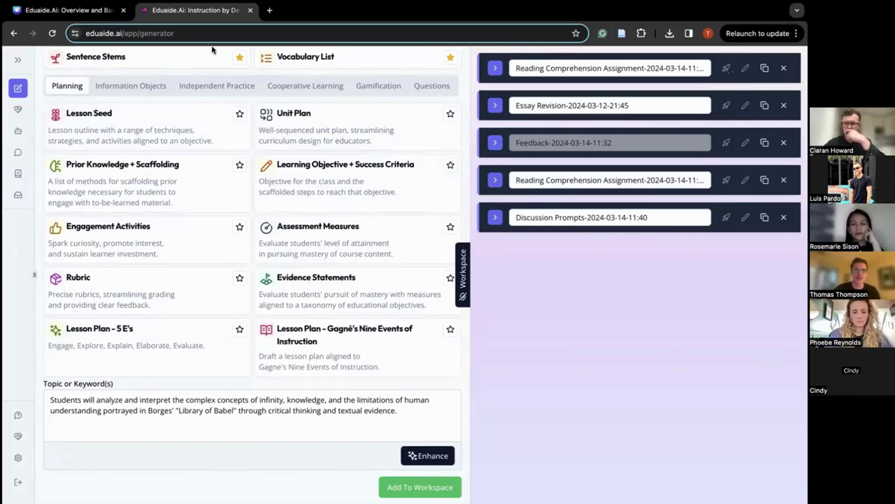
Look through the favorite resource types, including Vocabulary List, Essay Revision, Keyword Assignment, Exemplar Essay Review and Sentence Stems.
scroll(216, 244, up, 3)
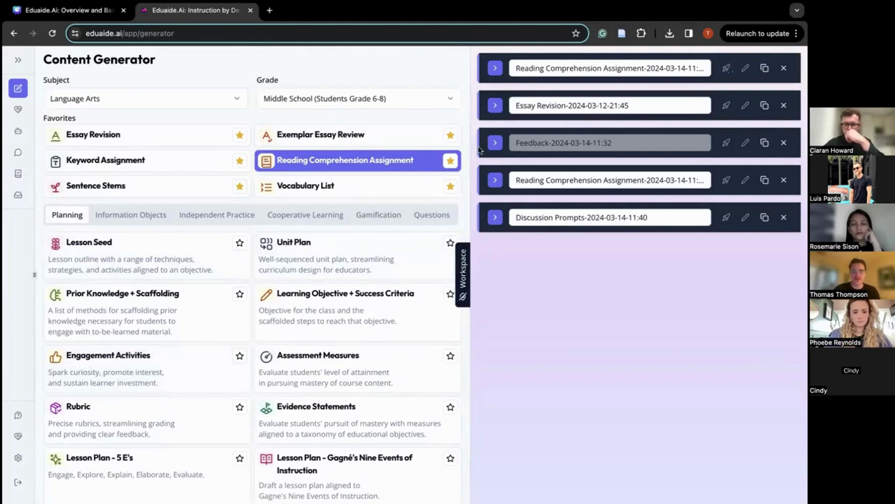
click(342, 193)
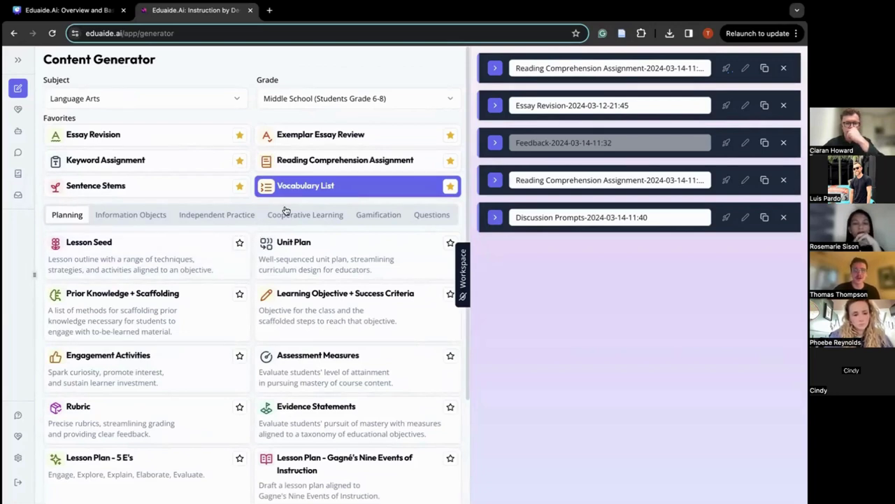
click(157, 140)
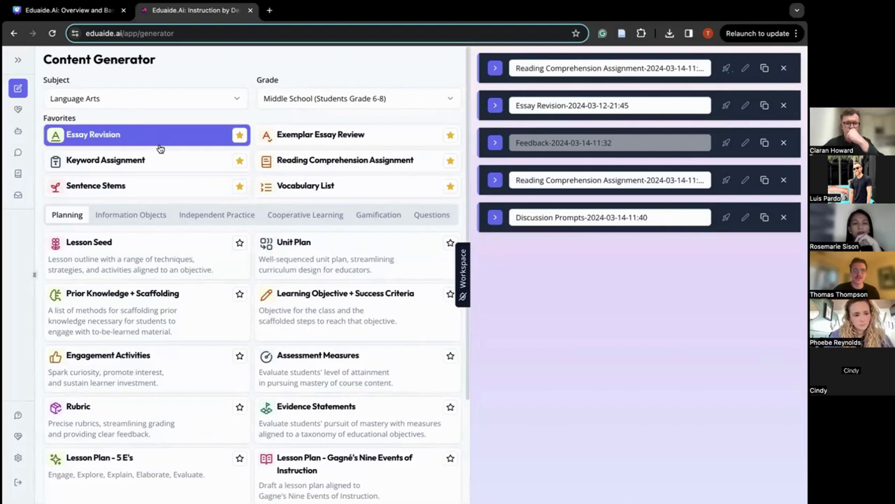
click(160, 159)
click(336, 136)
click(338, 164)
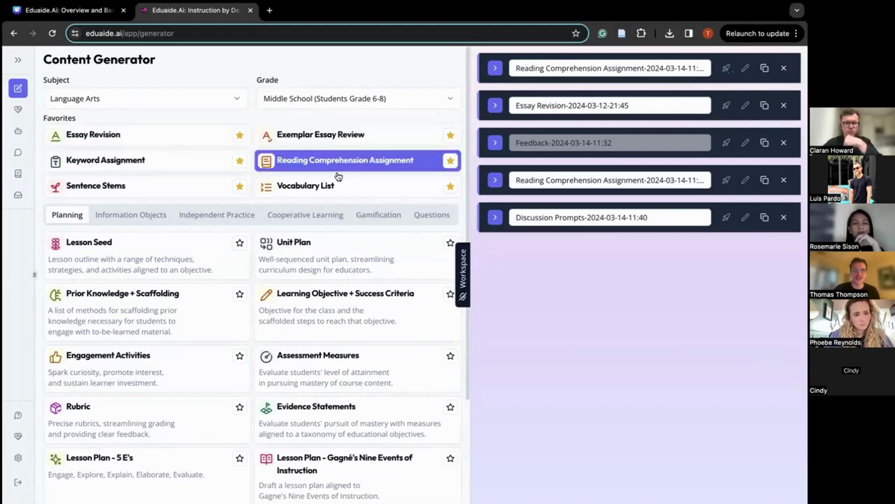
click(338, 186)
click(194, 192)
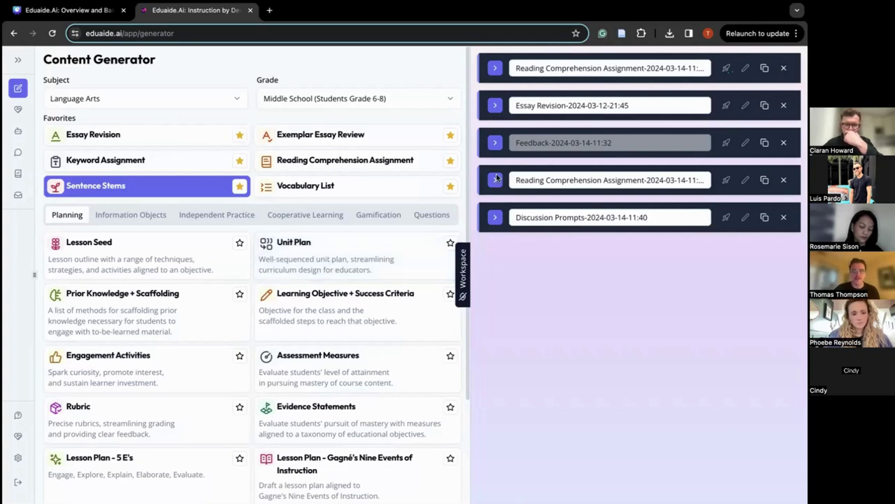
Copy the two Civil War essay paragraphs from the Essay Revision resource, leaving out the revision instructions, and collapse it.
click(495, 106)
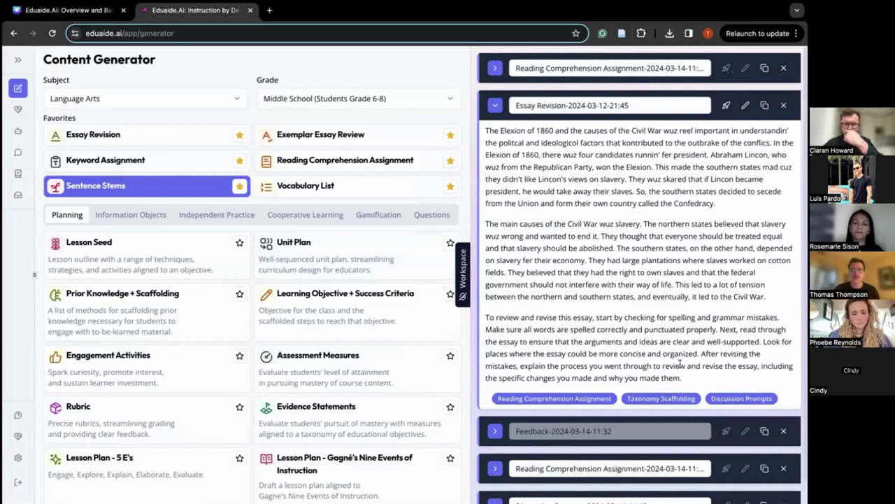
drag(683, 378, 504, 154)
drag(769, 299, 482, 134)
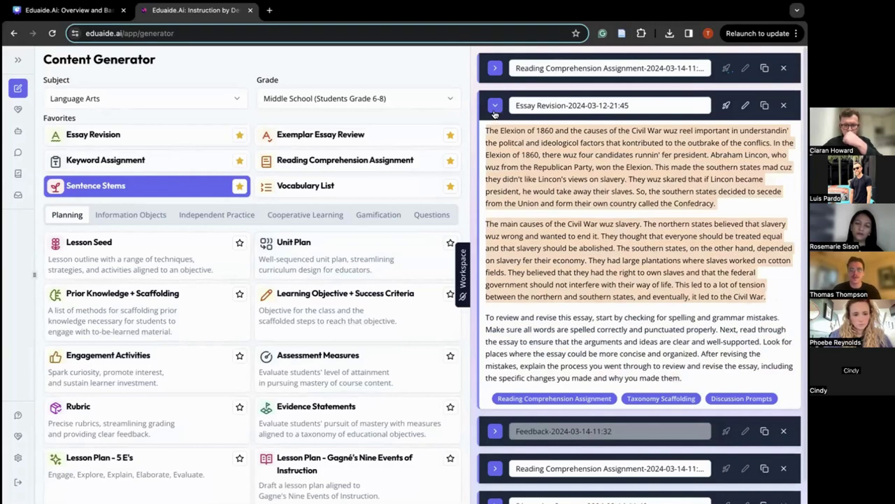
click(494, 109)
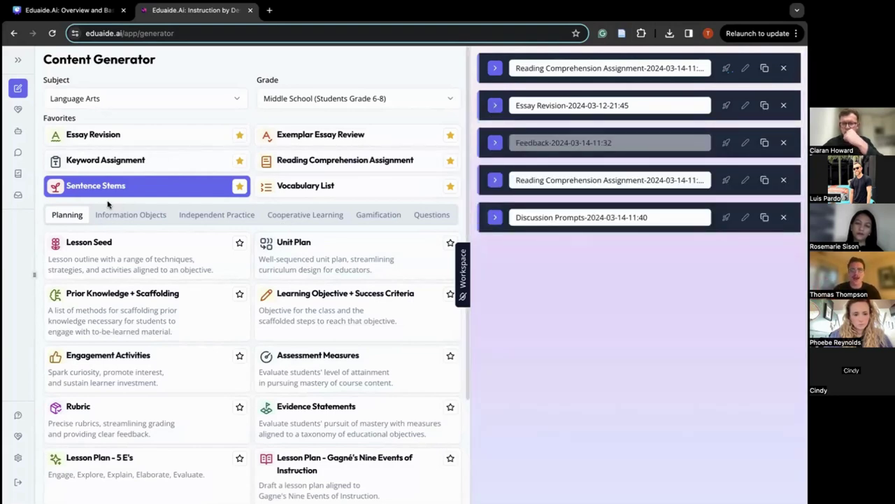
Paste the Civil War essay into the Feedback Bot, generate typographic feedback and review the report before collapsing it.
click(18, 134)
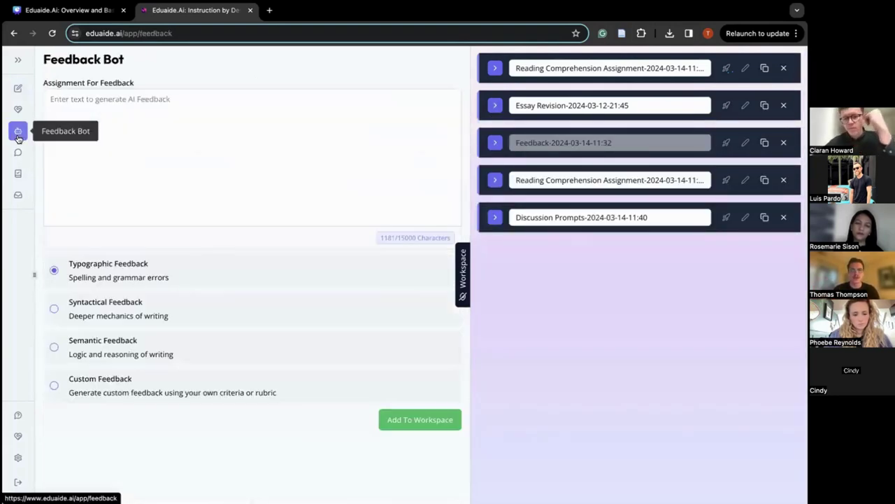
click(116, 148)
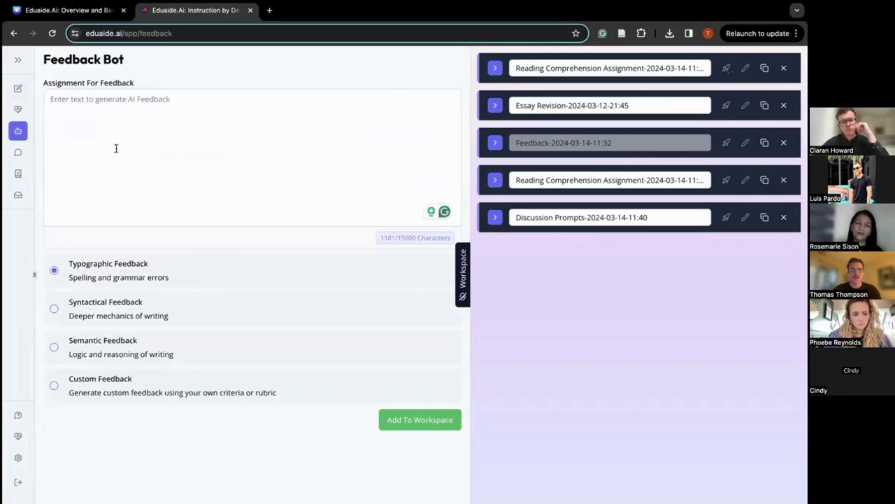
key(ctrl+v)
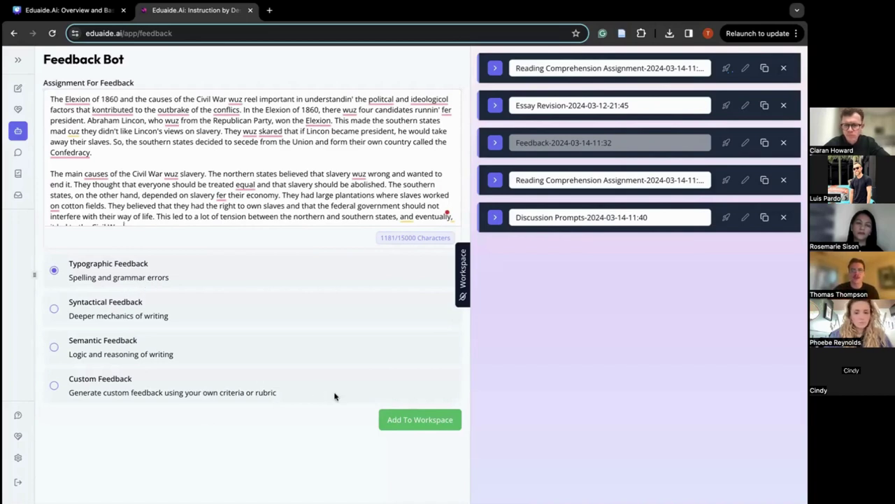
click(397, 419)
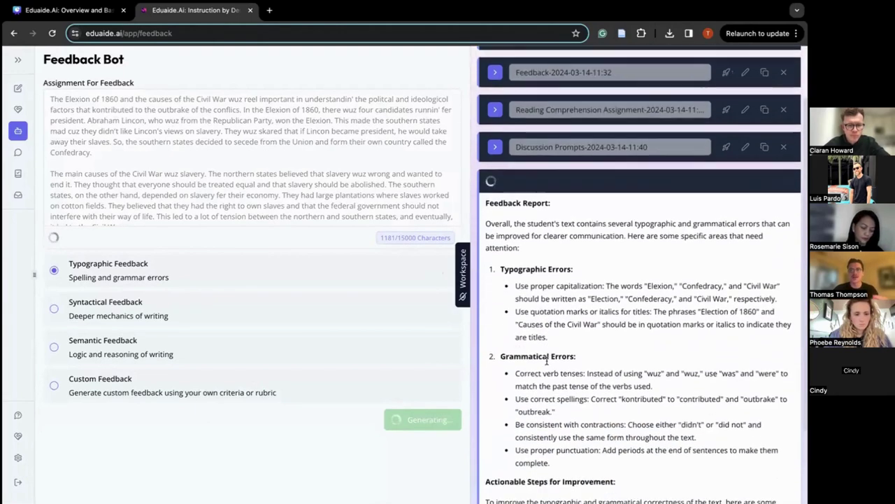
scroll(547, 360, down, 3)
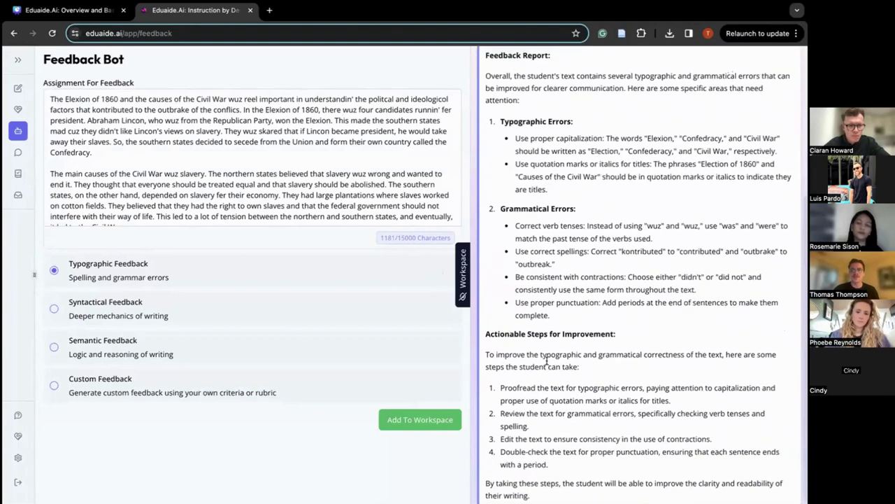
scroll(547, 361, up, 2)
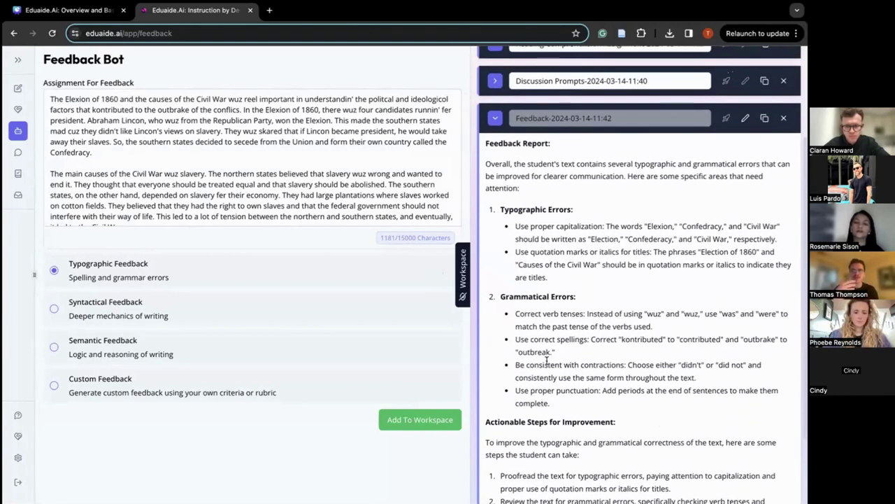
click(495, 117)
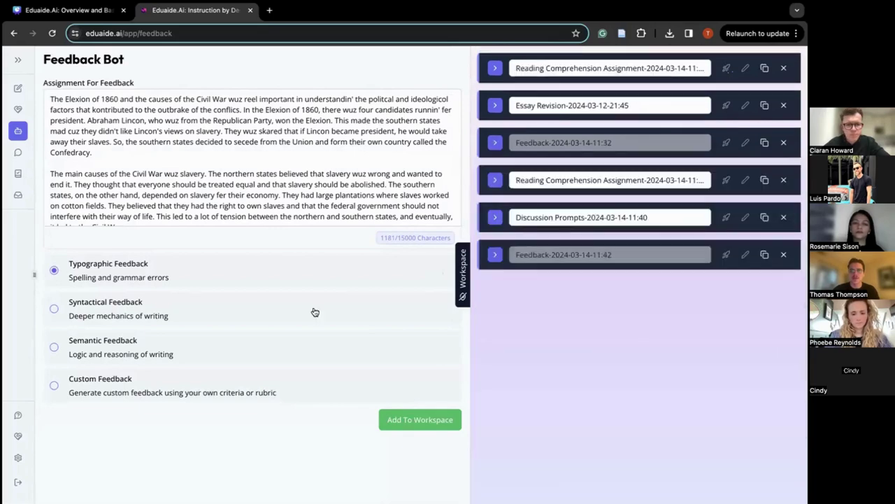
Generate syntactical feedback on the Civil War essay and review its actionable steps before collapsing the report.
click(66, 305)
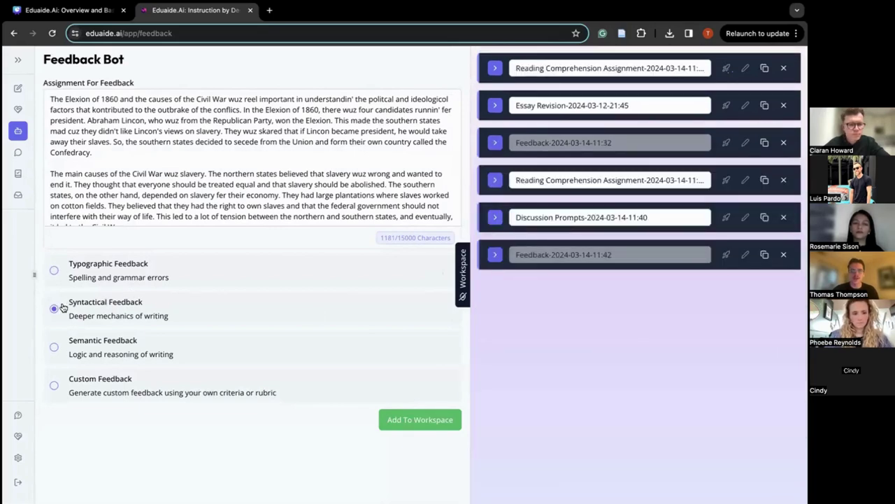
click(411, 423)
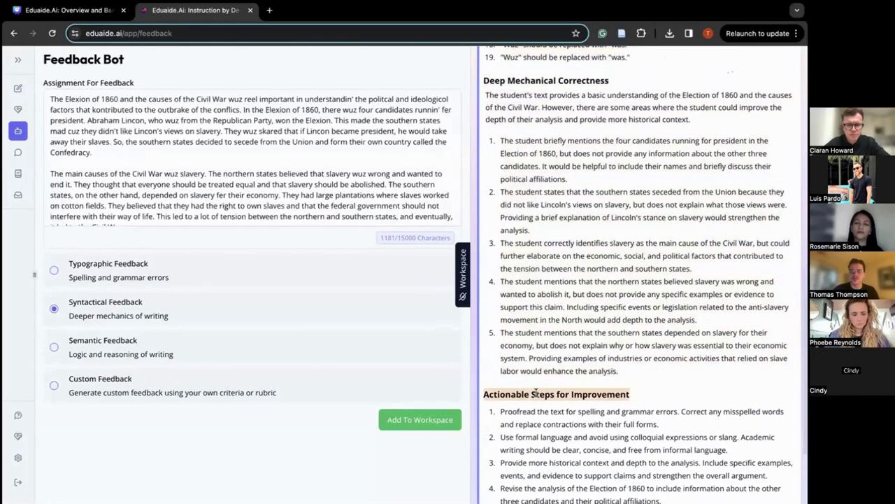
scroll(536, 394, down, 3)
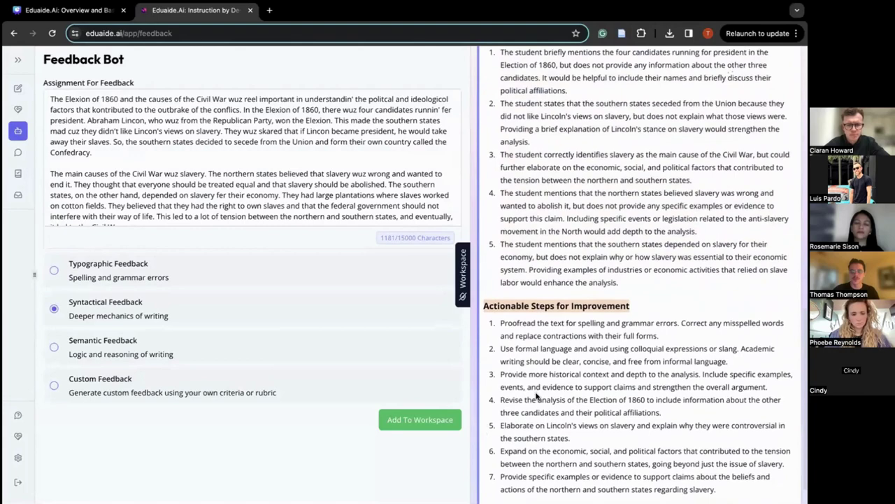
click(180, 352)
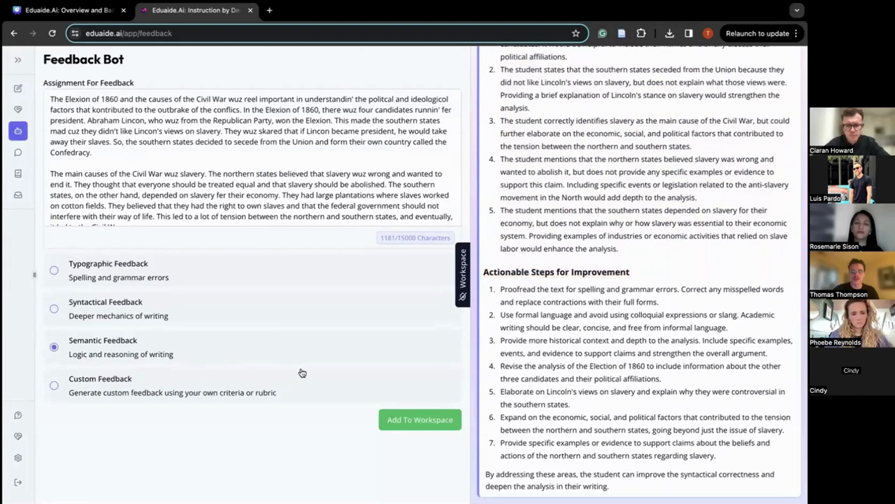
scroll(498, 296, up, 10)
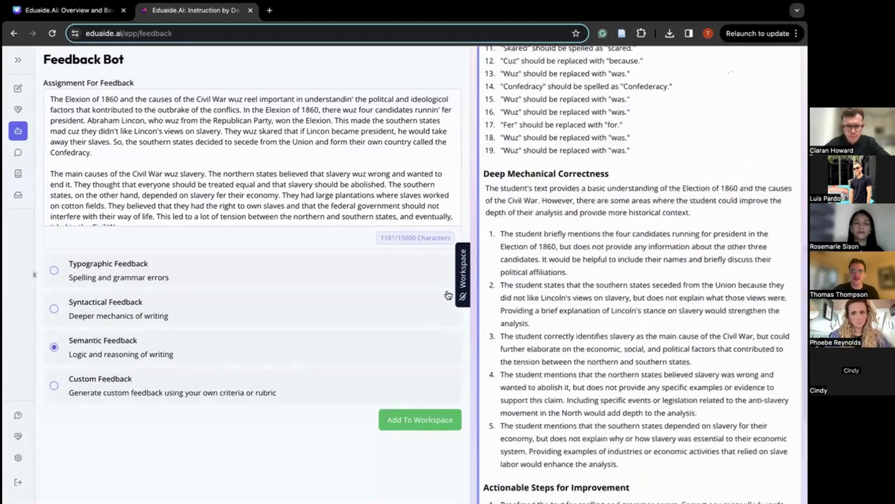
right_click(497, 294)
click(496, 295)
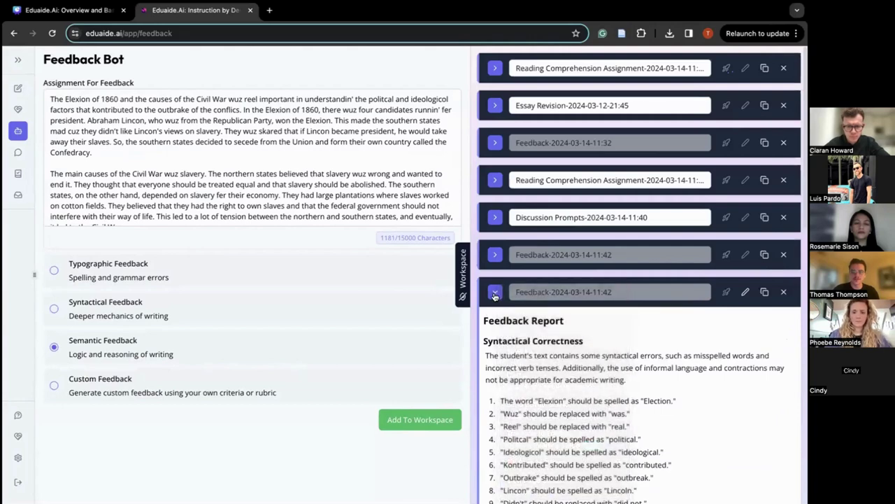
click(496, 295)
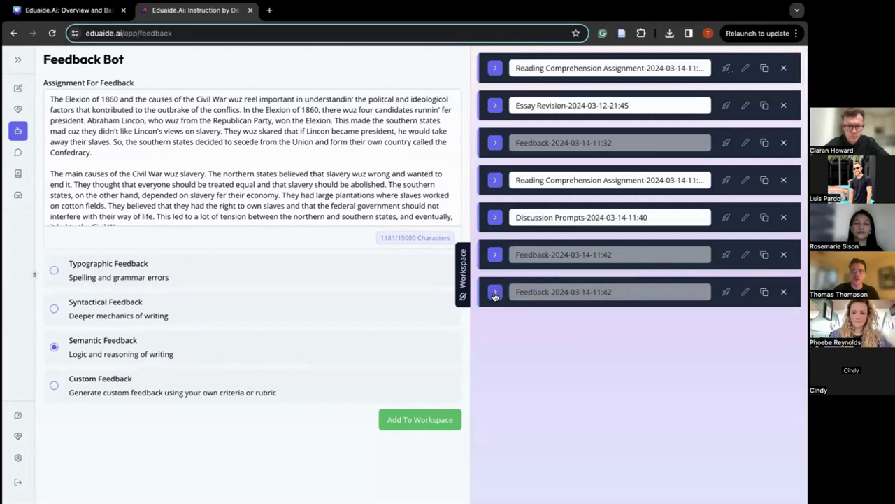
Set the feedback type to Custom Feedback and check the custom rubric field and the names of the available tools.
click(54, 389)
scroll(283, 354, down, 1)
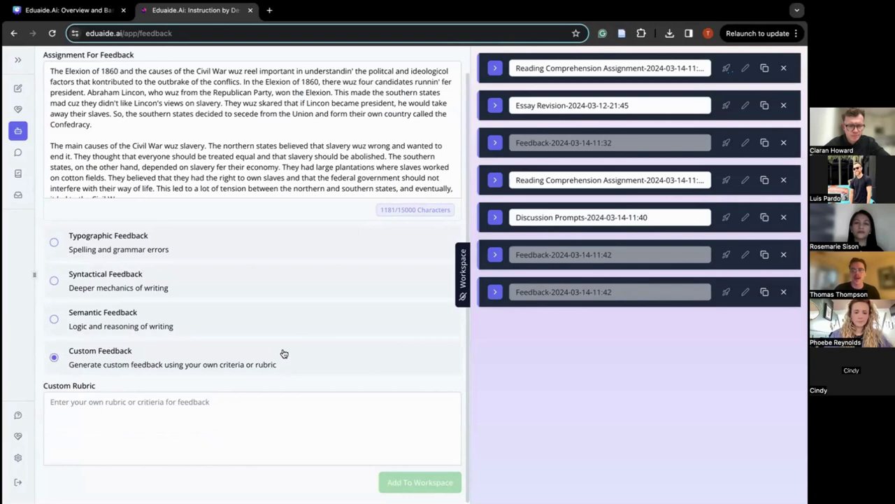
scroll(284, 353, up, 1)
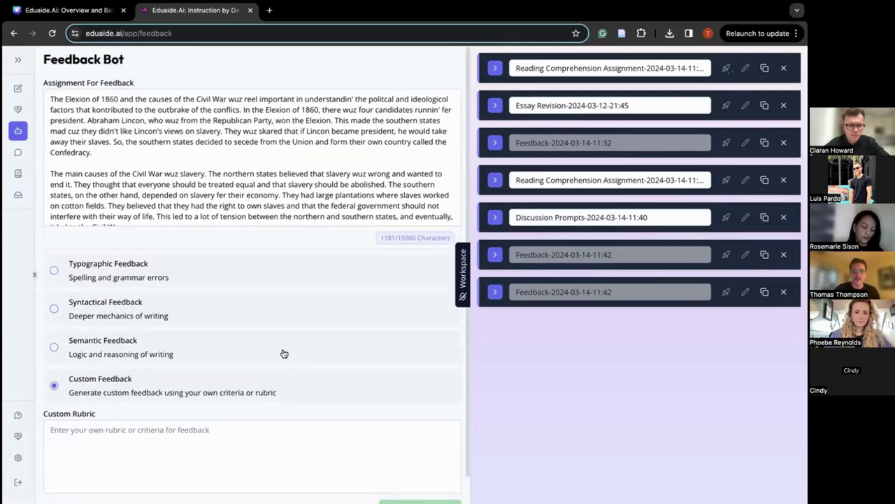
click(19, 62)
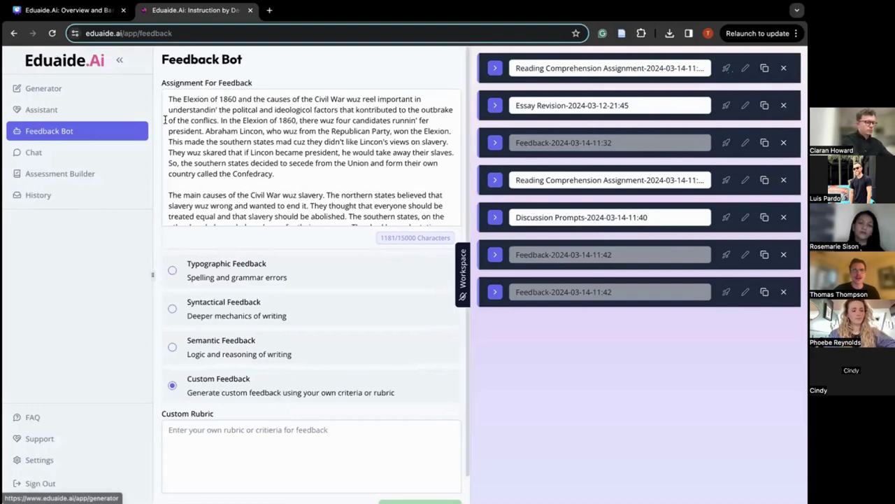
click(120, 62)
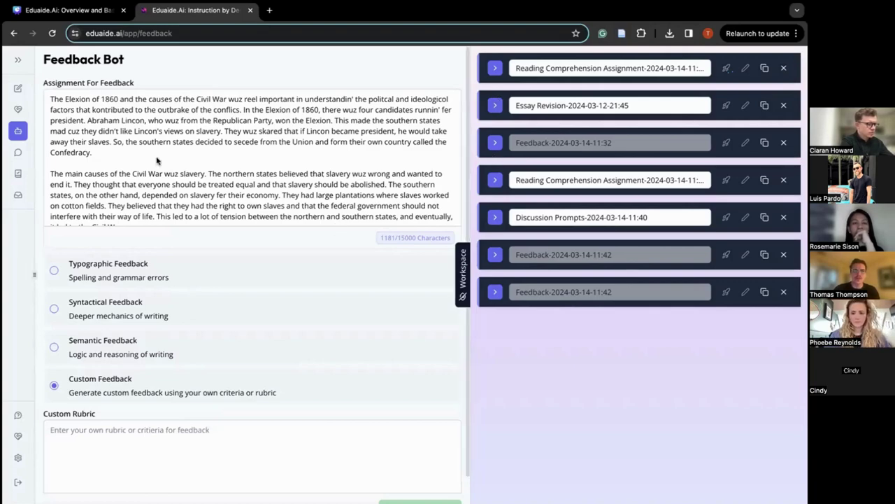
Return to the Content Generator and briefly reopen the Essay Revision and the Library of Babel assignment in the workspace.
click(19, 89)
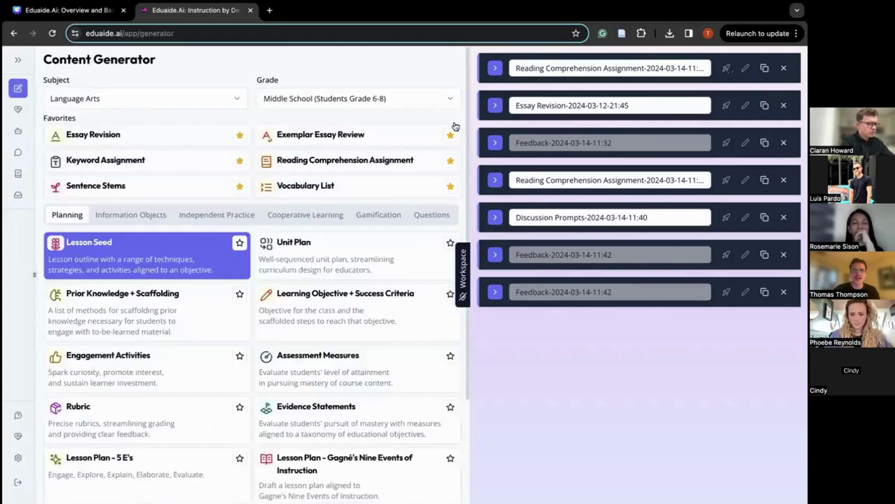
drag(471, 121, 473, 120)
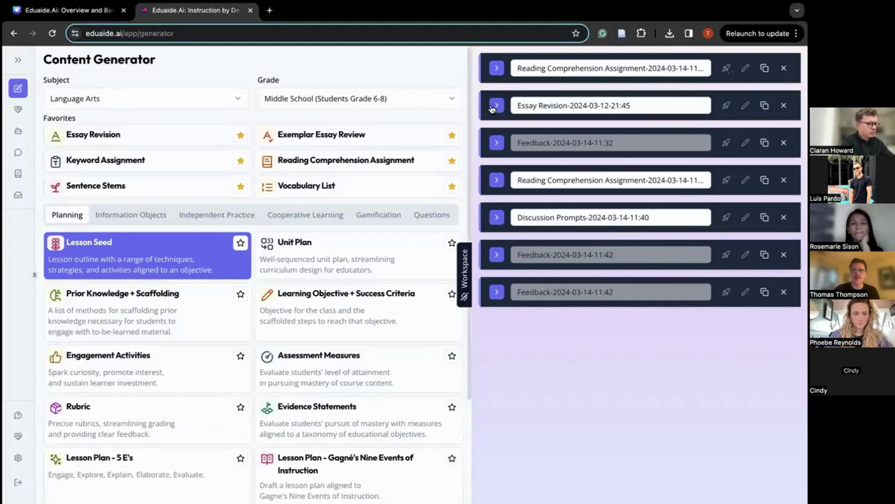
click(495, 108)
click(495, 106)
click(497, 181)
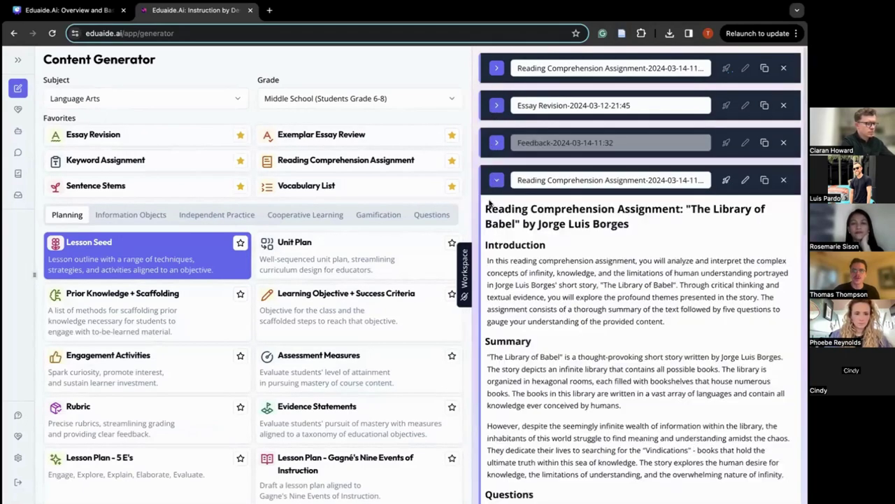
click(497, 181)
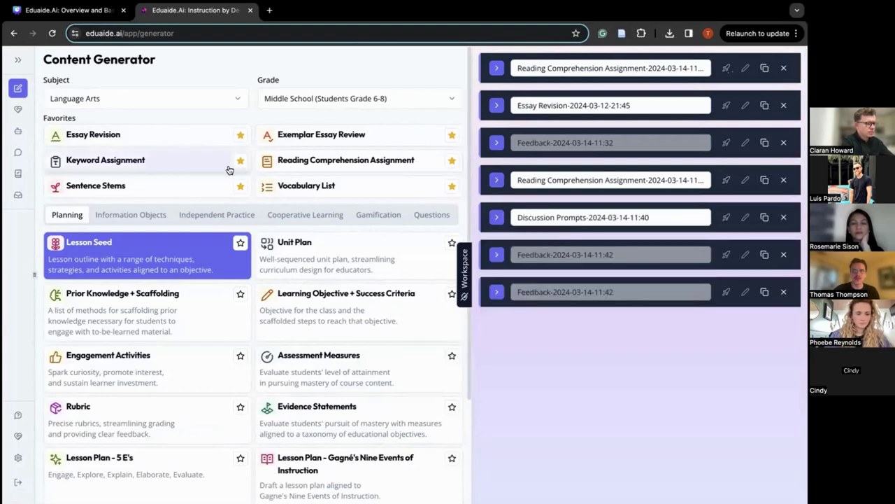
Generate a Keyword Assignment in the workspace from the existing objective about Borges' "Library of Babel".
click(147, 160)
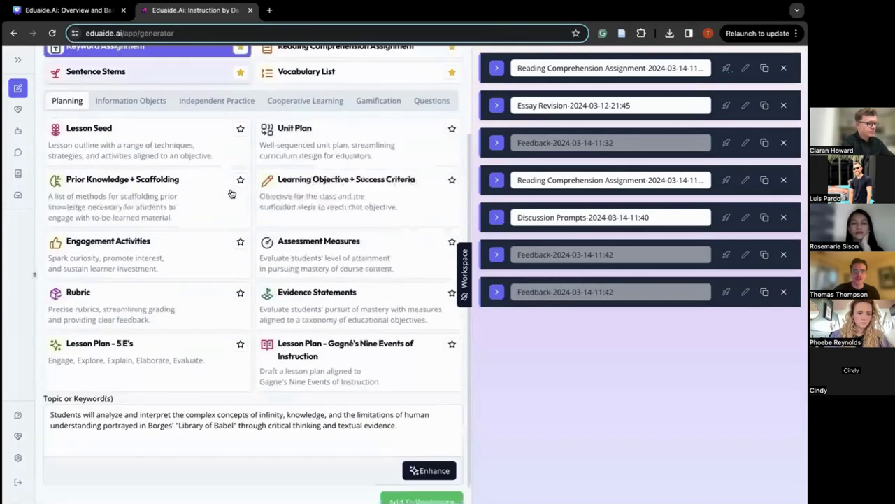
click(420, 489)
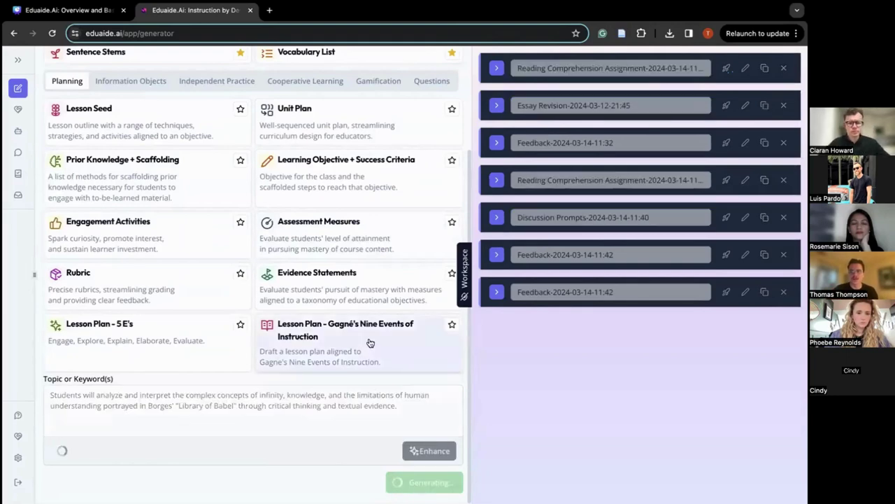
scroll(568, 350, down, 3)
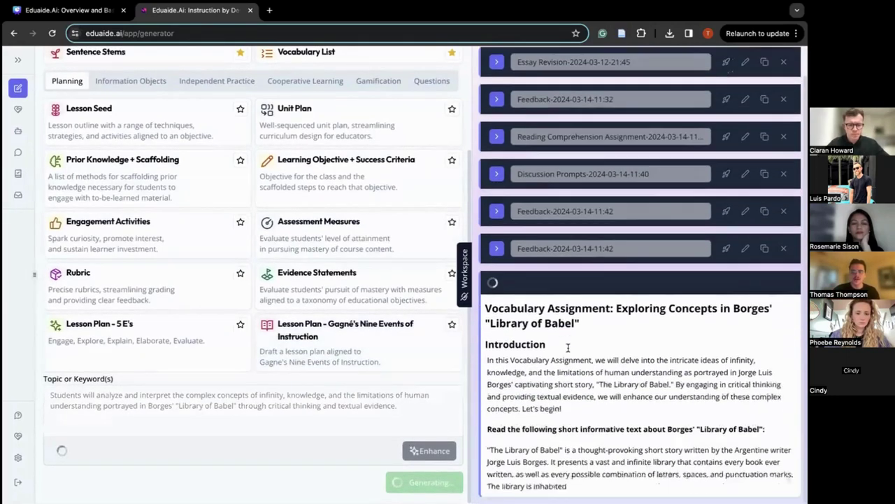
scroll(568, 349, down, 4)
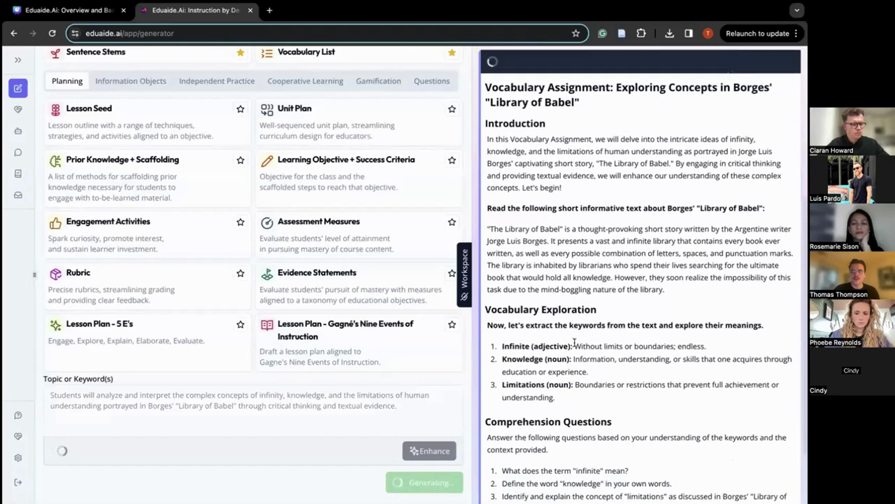
Review the generated vocabulary assignment, highlighting its informative text, the keyword definitions and the comprehension questions.
drag(671, 297, 503, 241)
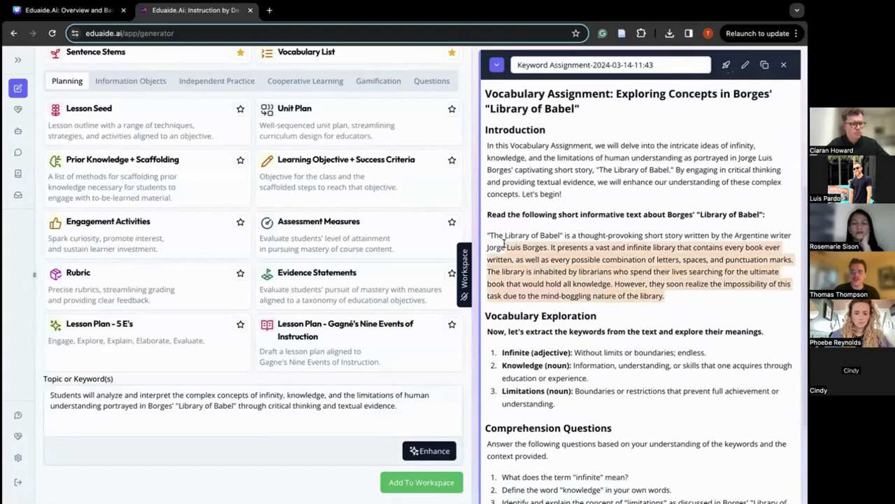
scroll(503, 241, down, 2)
drag(556, 319, 480, 268)
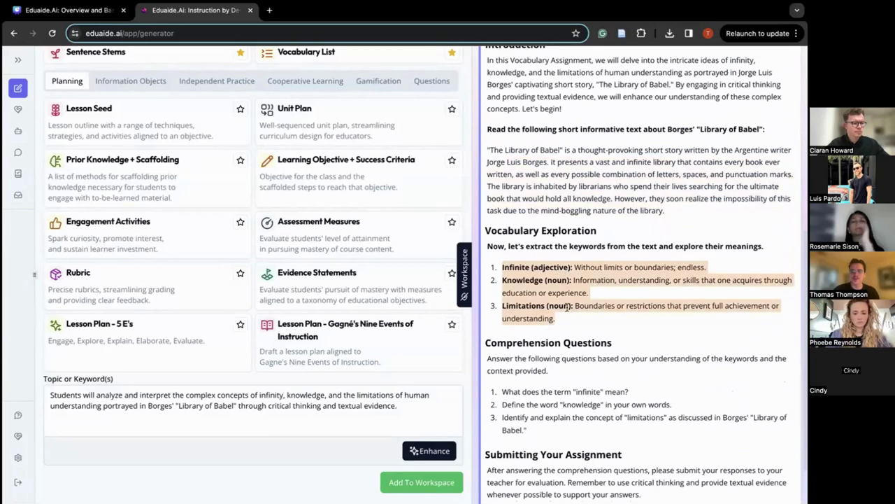
scroll(567, 308, down, 1)
drag(564, 368, 518, 323)
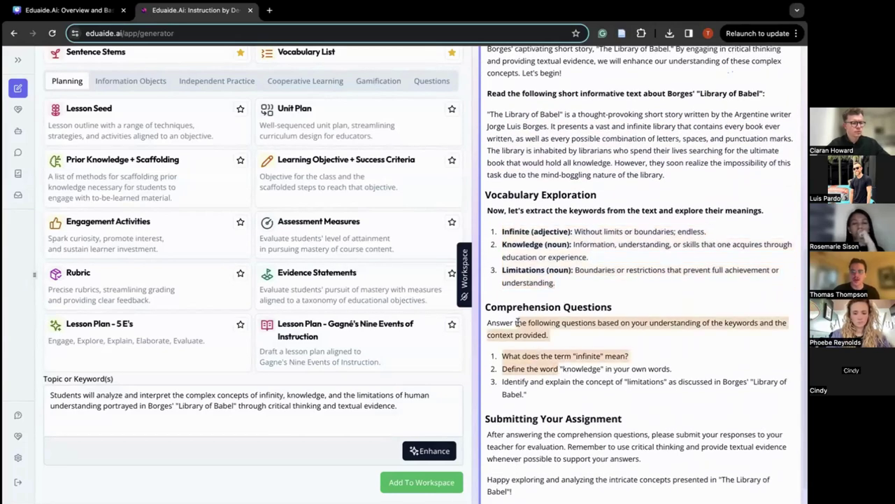
scroll(521, 354, down, 1)
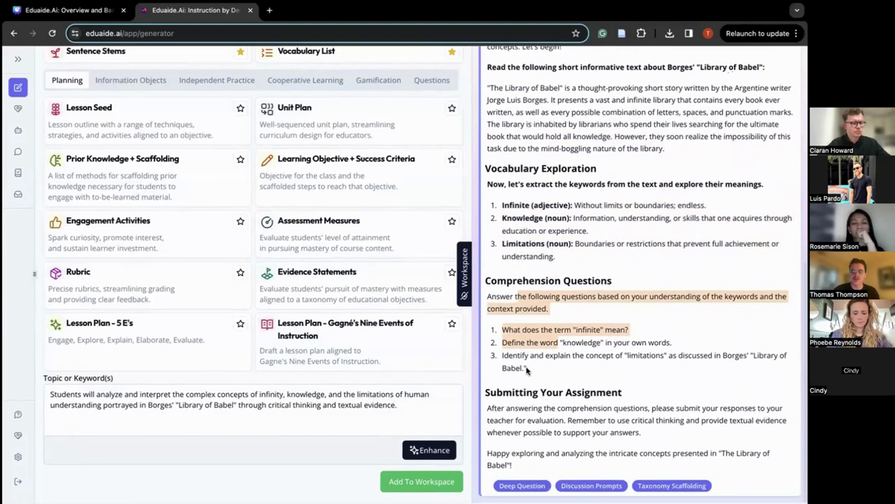
scroll(527, 371, up, 1)
scroll(357, 343, up, 4)
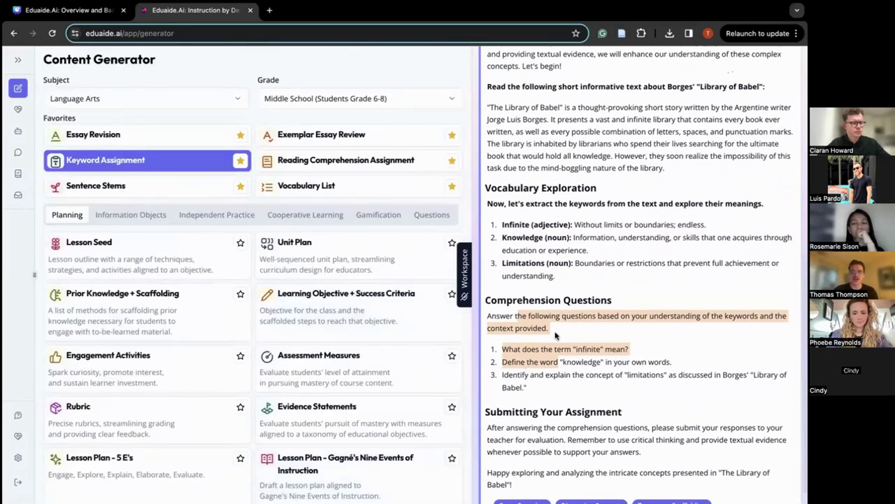
scroll(556, 336, up, 6)
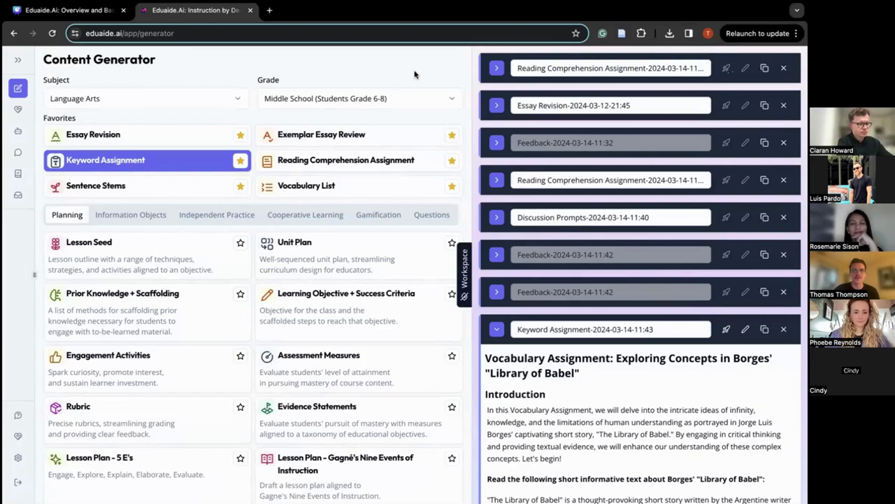
Switch to the Teaching Language Workshop design in Canva and present it full screen from the first slide.
click(492, 15)
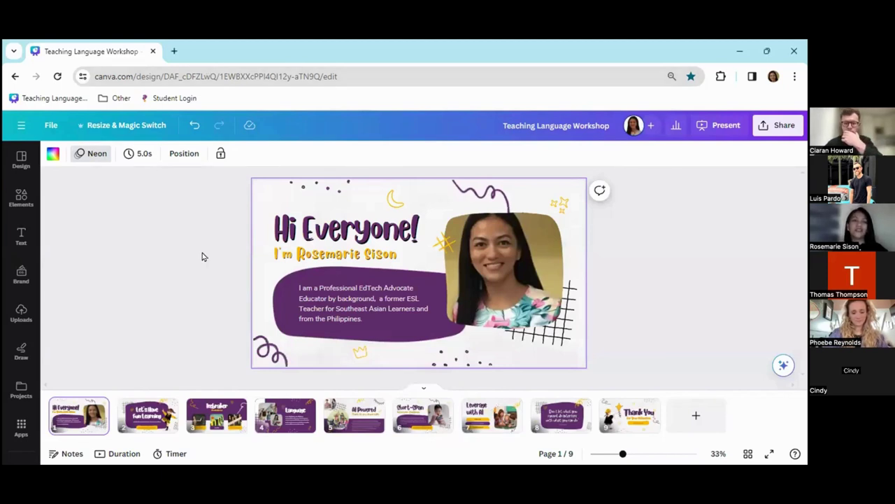
key(Escape)
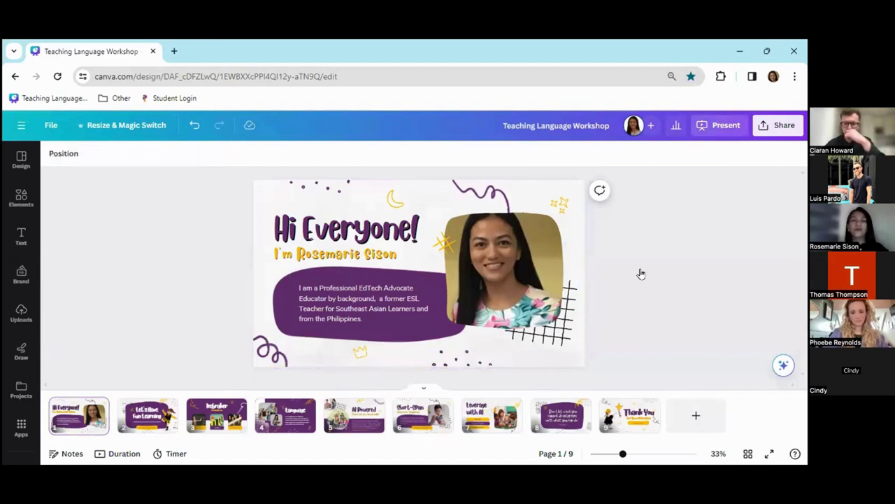
click(718, 126)
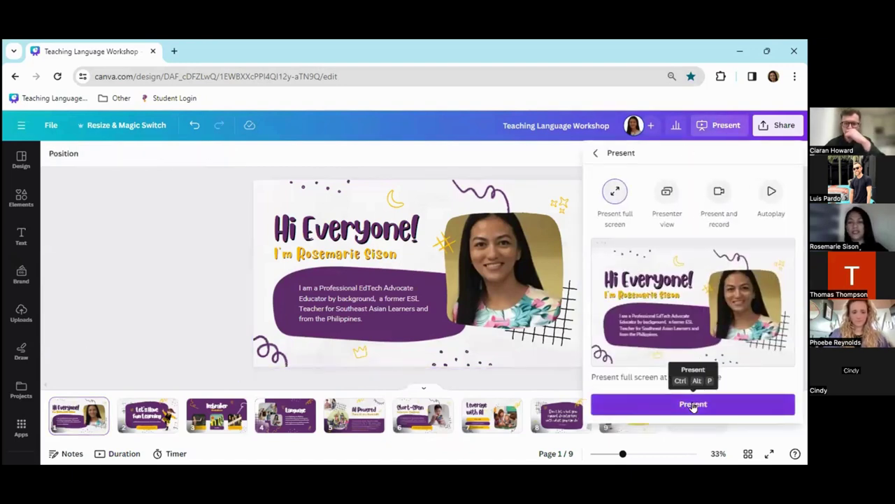
key(ctrl+alt+p)
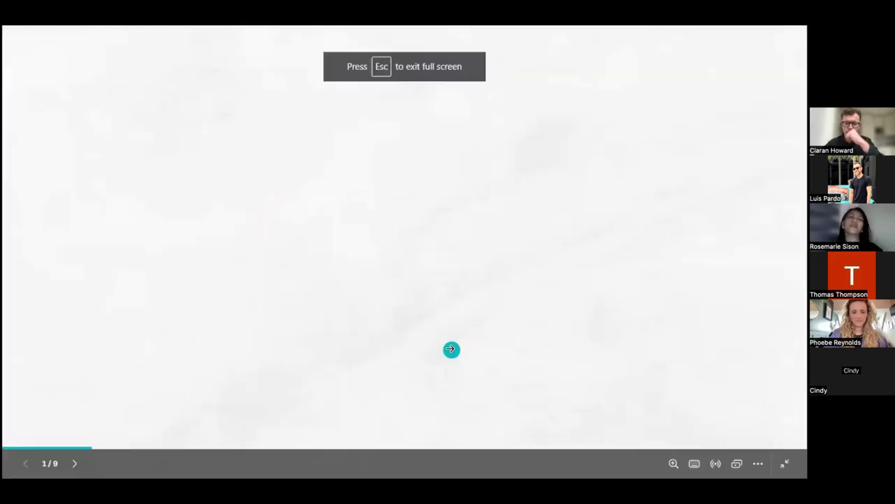